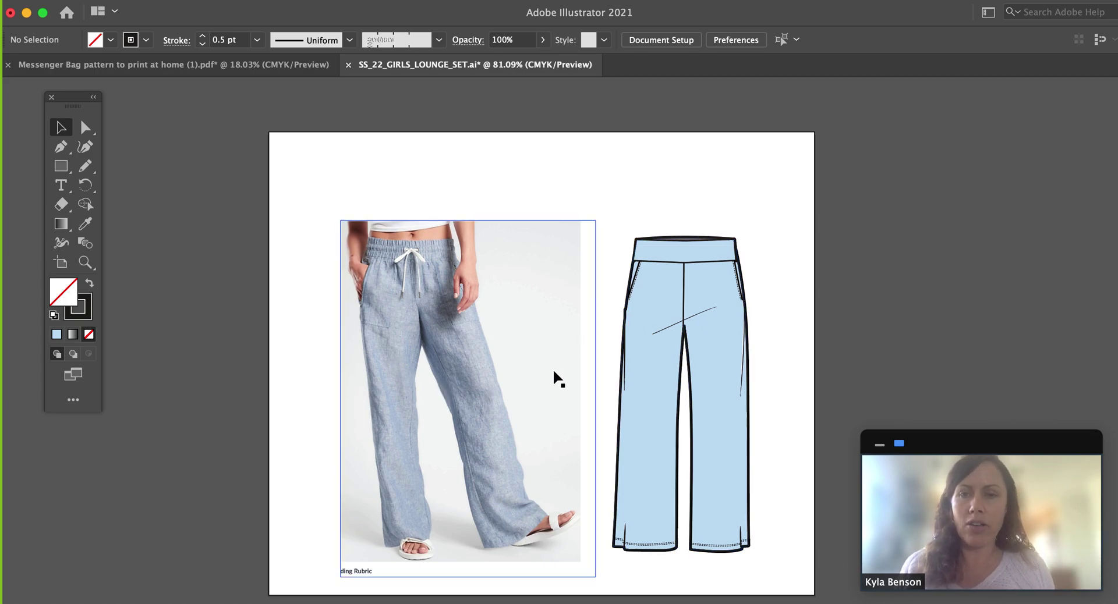
key(z)
click(639, 212)
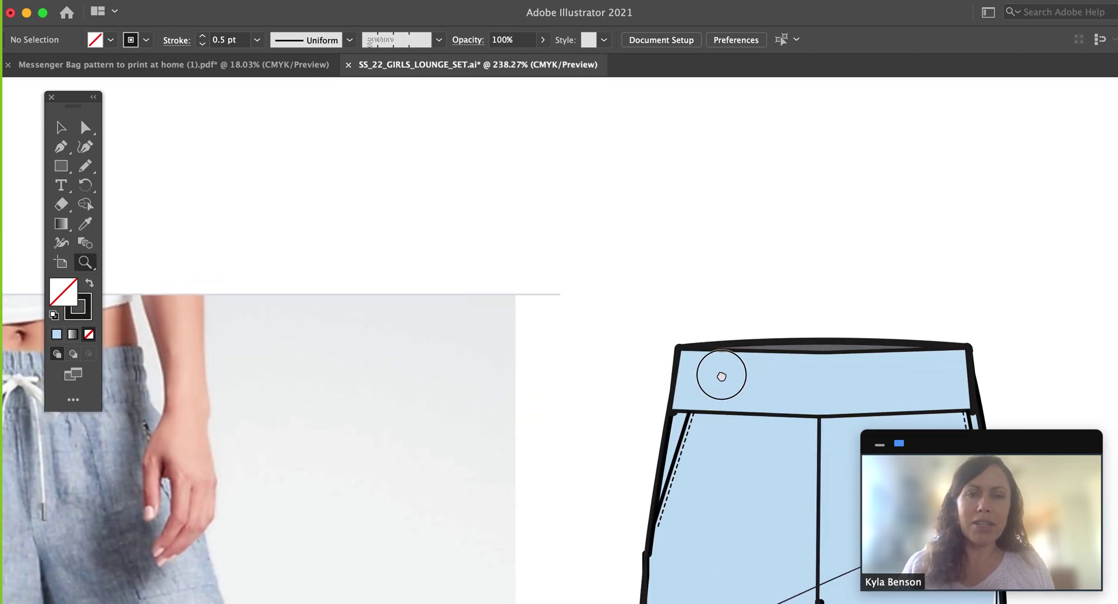
drag(805, 319, 530, 307)
drag(377, 355, 1020, 312)
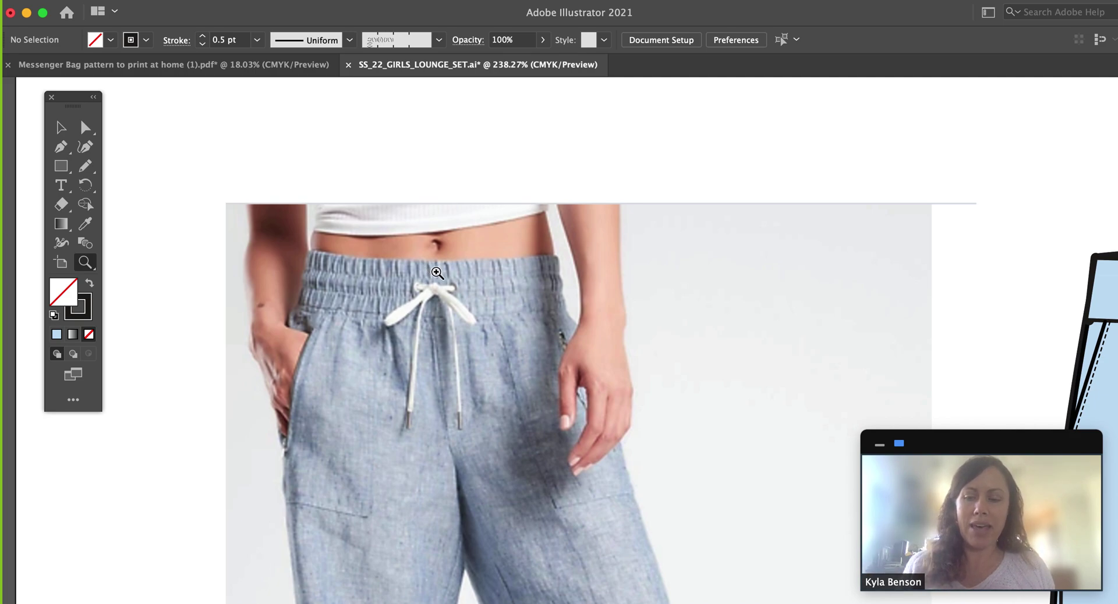
mouse_move(794, 294)
mouse_down()
mouse_move(425, 324)
mouse_move(163, 287)
mouse_up()
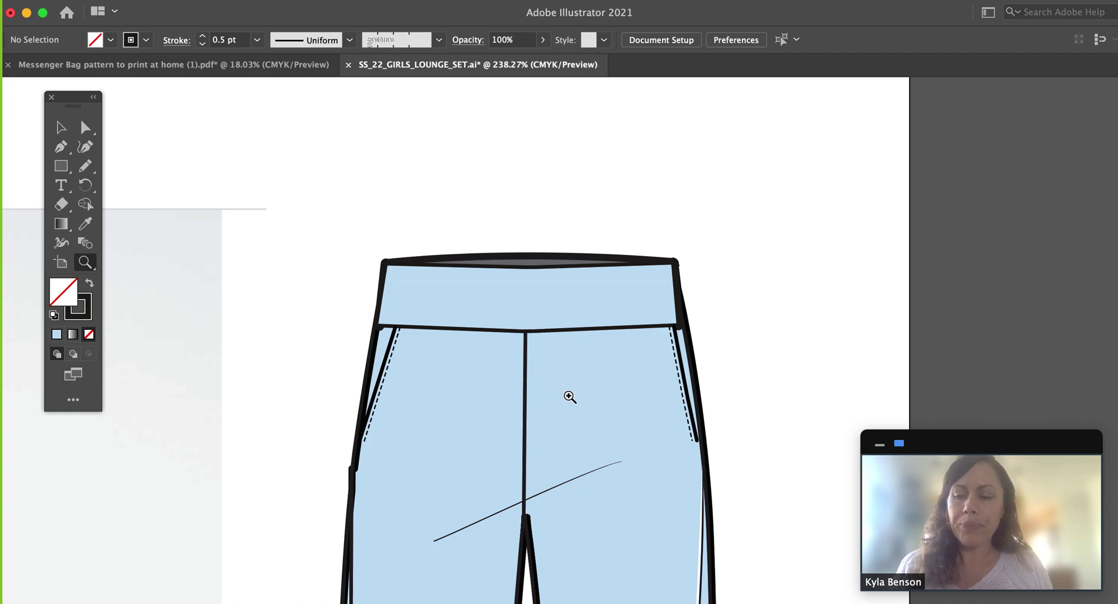
Step: Select the waistband's top and bottom edge anchors and paste a copy in front
key(a)
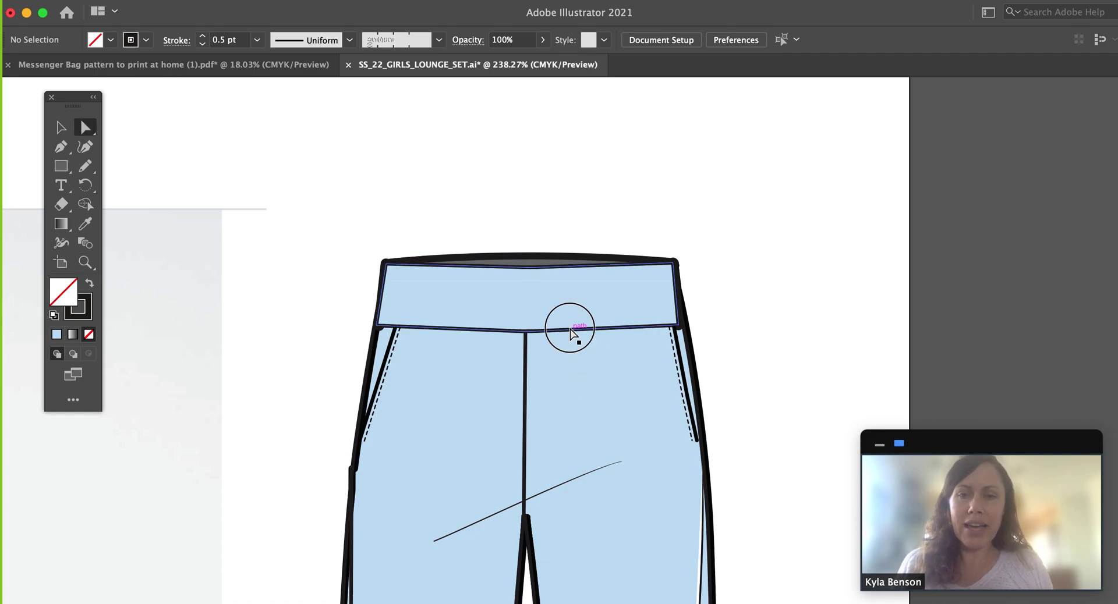
click(534, 332)
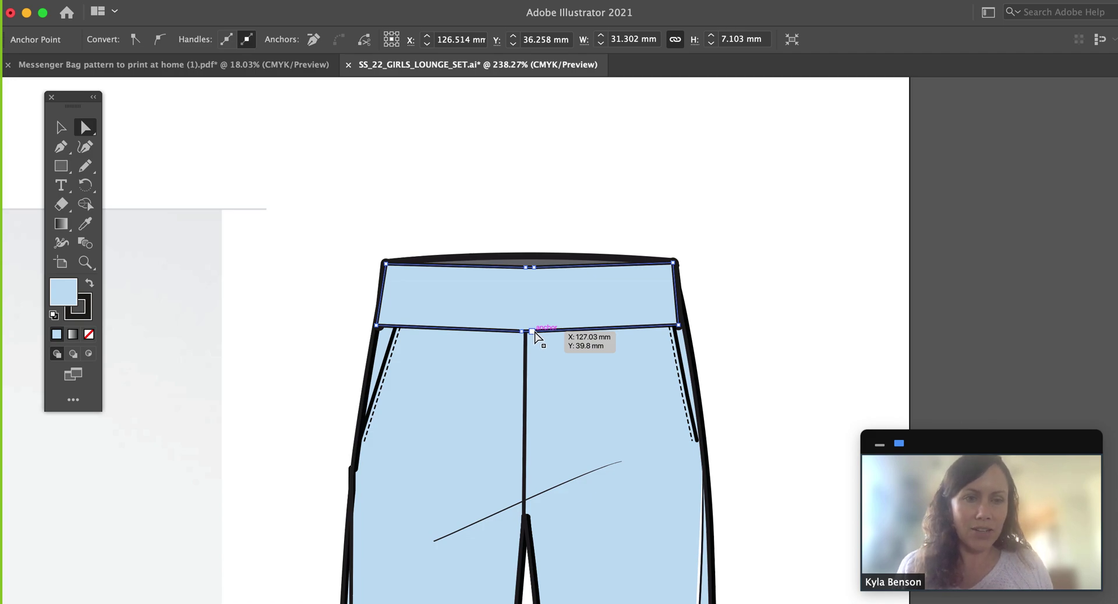
click(535, 333)
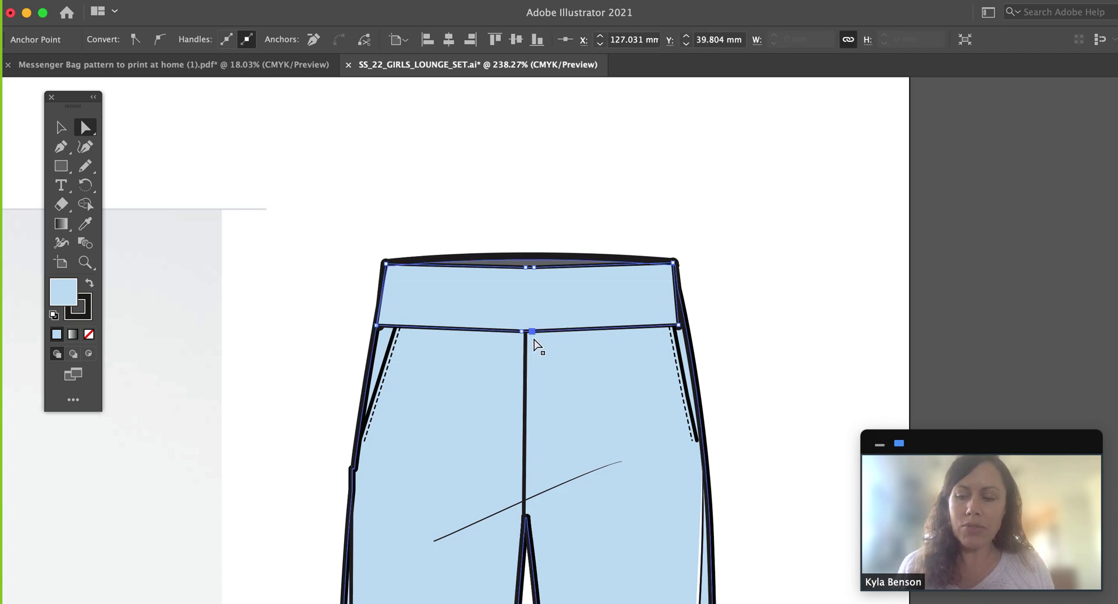
shift+click(522, 331)
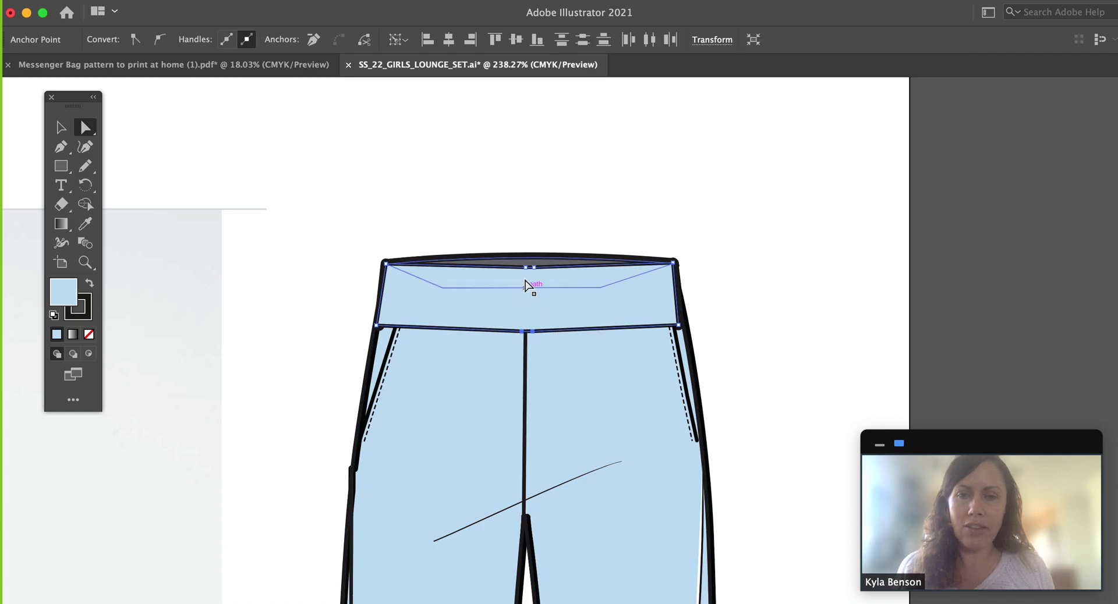
mouse_move(525, 281)
mouse_down()
mouse_move(523, 267)
mouse_move(547, 302)
mouse_up()
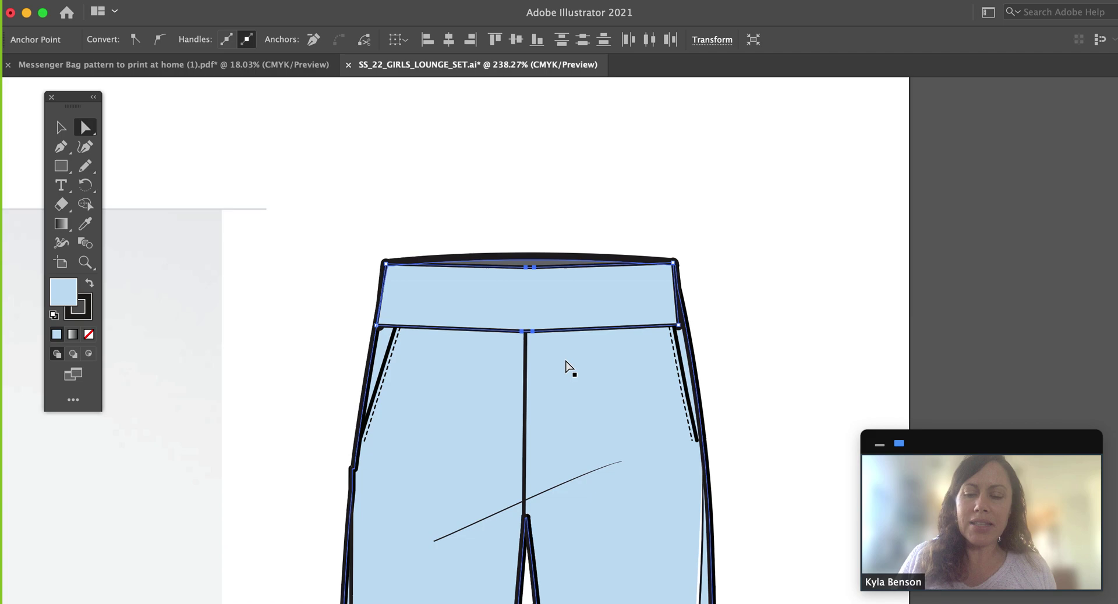
key(super+v)
Step: Move the copied edge lines up above the pants and set their fill to None
key(v)
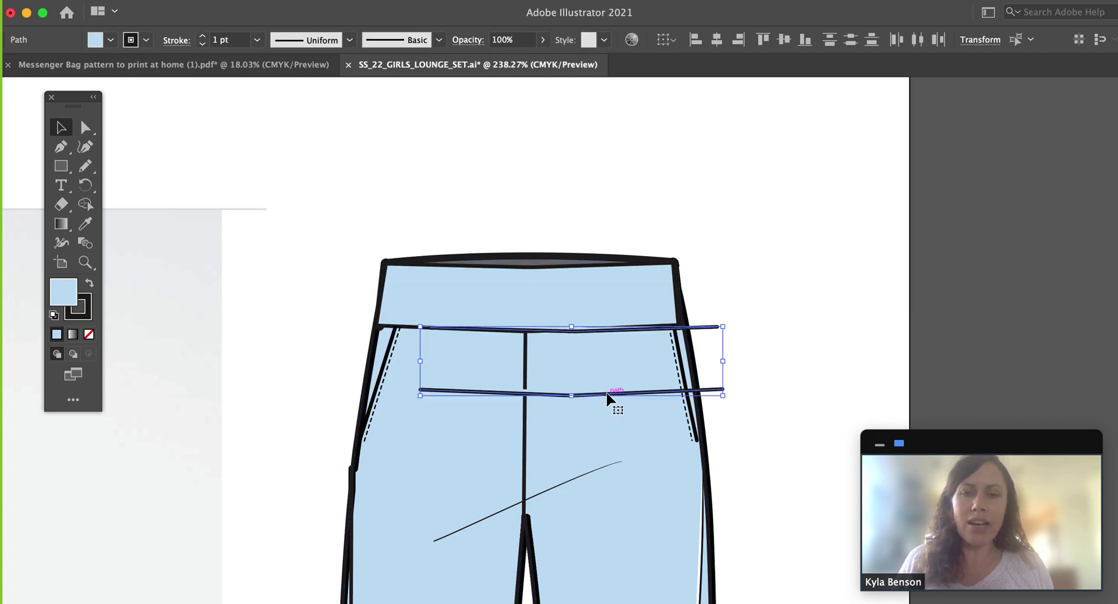
mouse_move(604, 398)
mouse_down()
mouse_move(557, 195)
mouse_move(571, 203)
mouse_up()
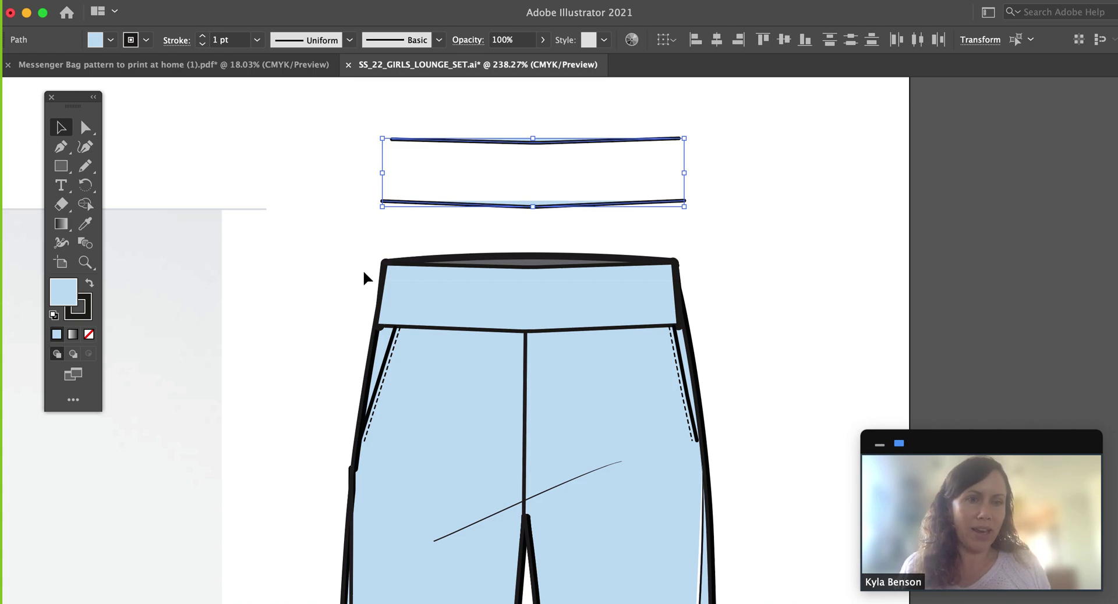
click(89, 334)
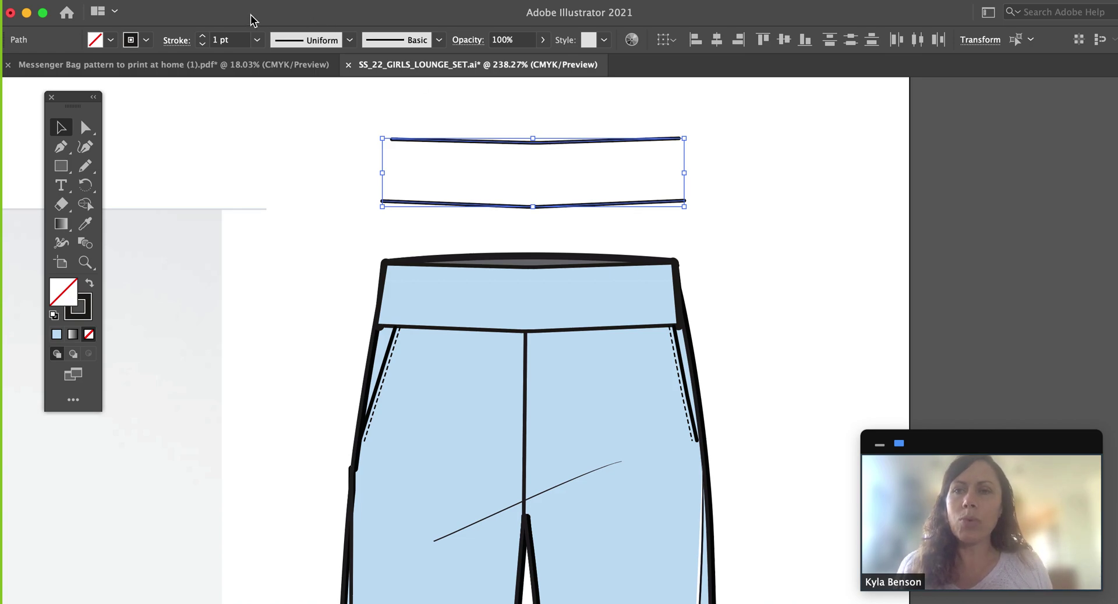
Step: Blend the two copied waistband lines using Object > Blend > Make
click(205, 3)
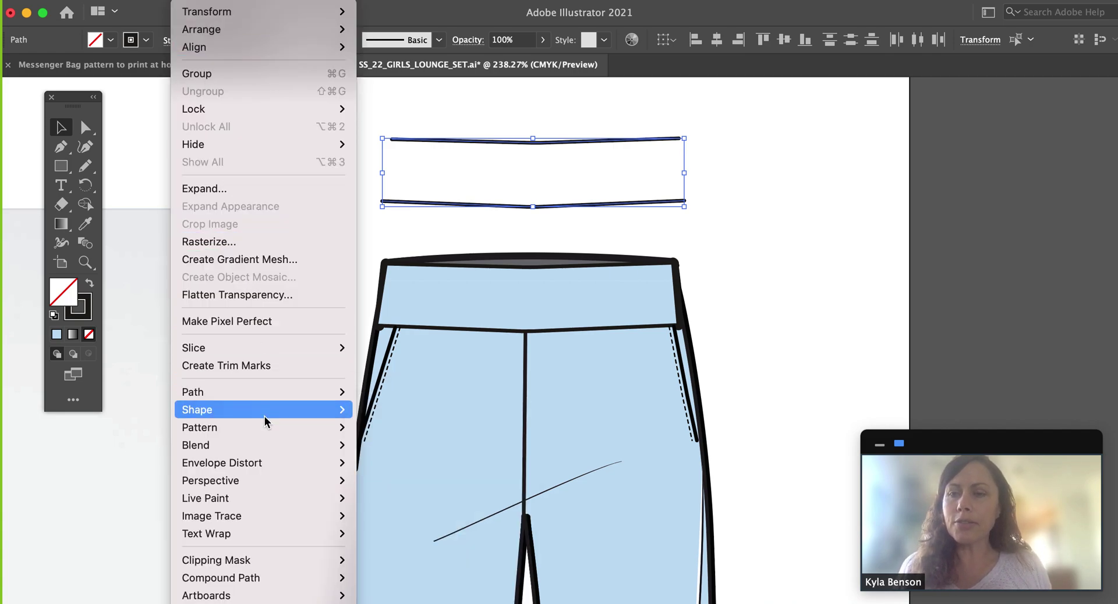
mouse_move(196, 446)
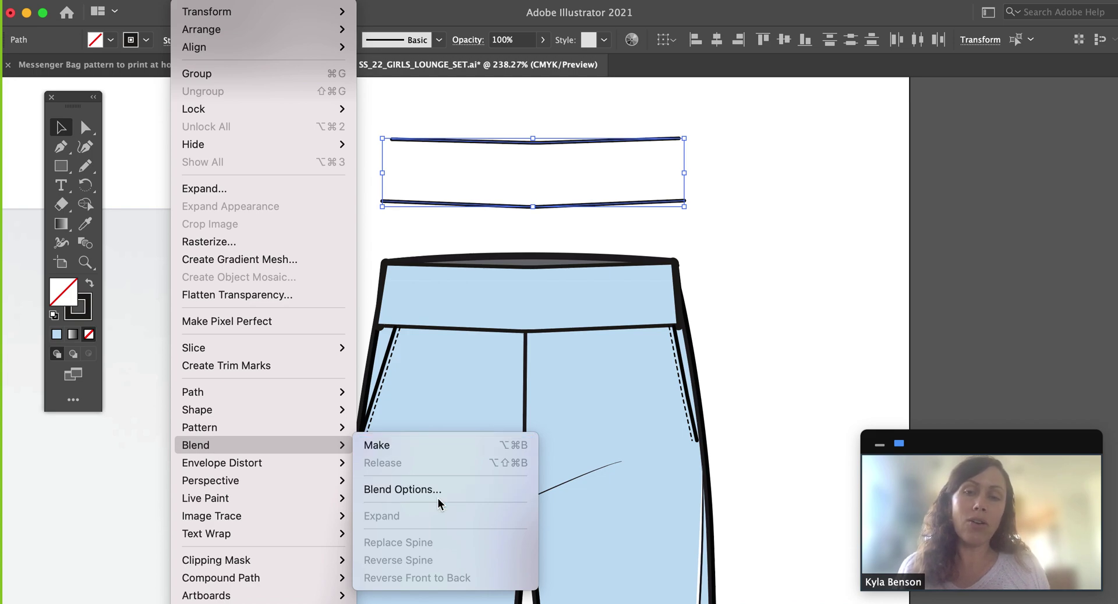
click(410, 445)
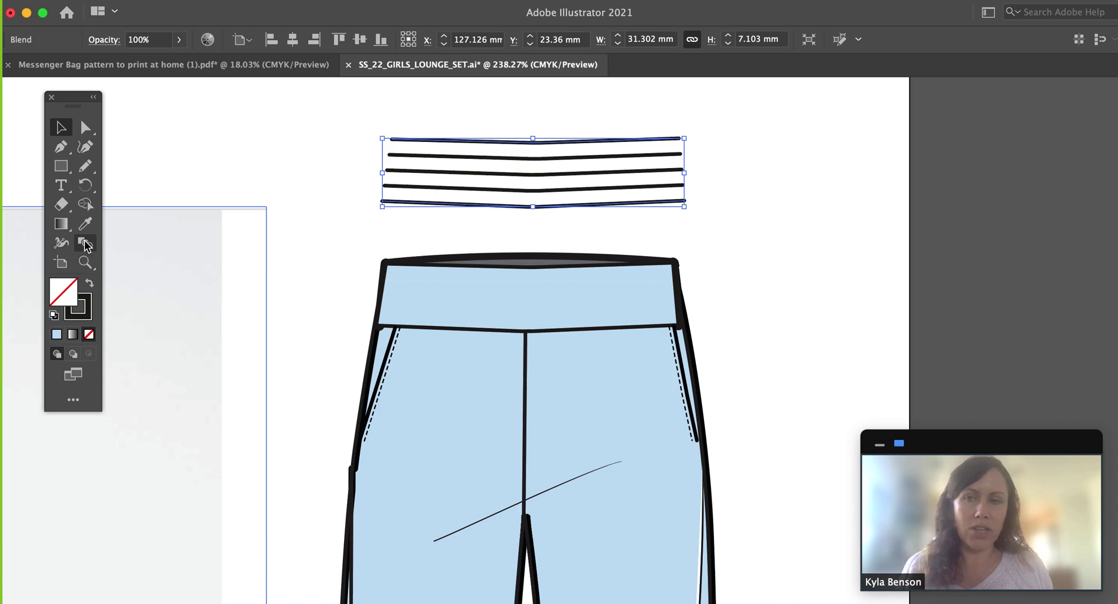
Step: Set the blend options to Specified Steps with 2 steps, leaving four lines
double_click(84, 244)
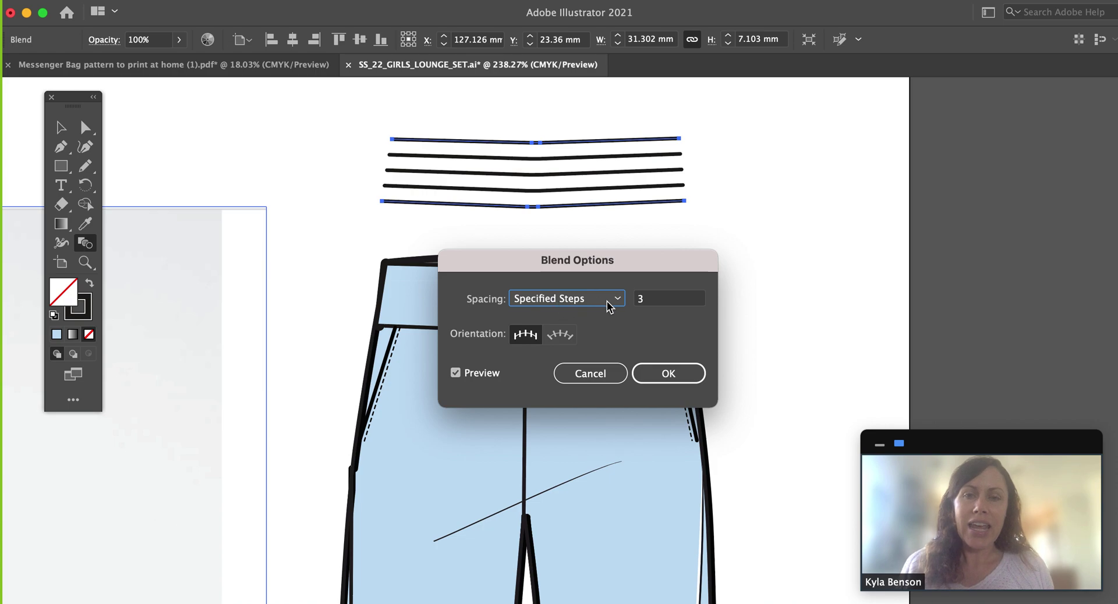
double_click(661, 301)
text(2)
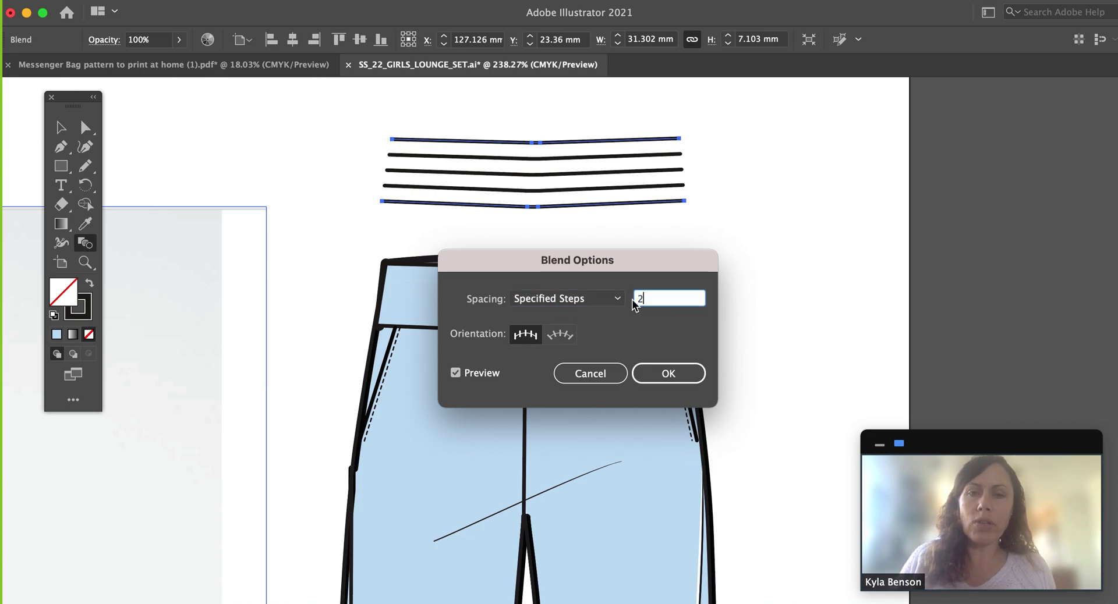
click(617, 298)
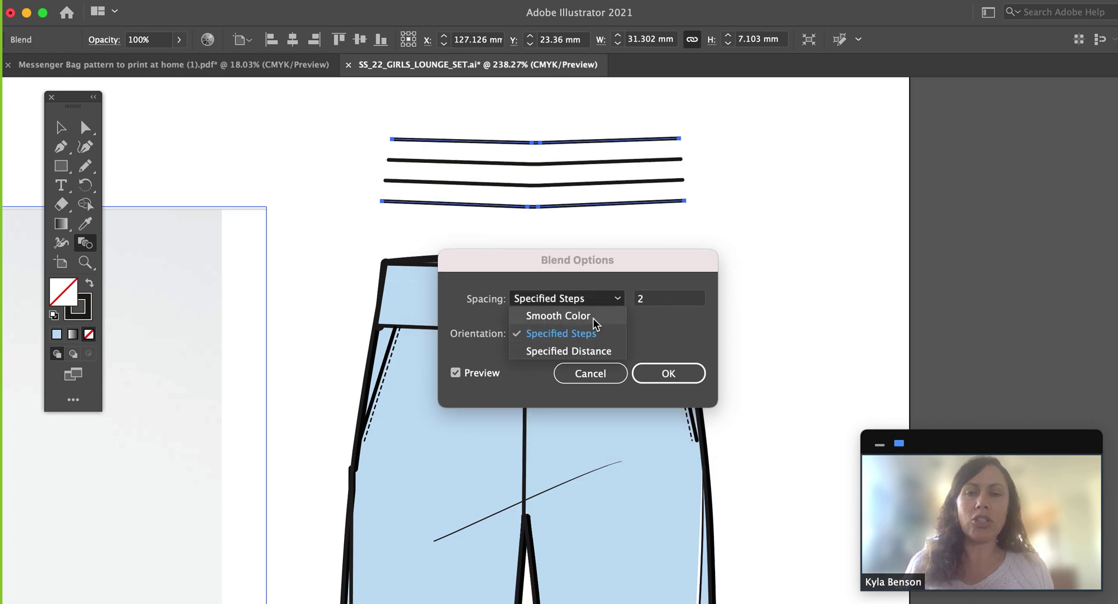
click(592, 318)
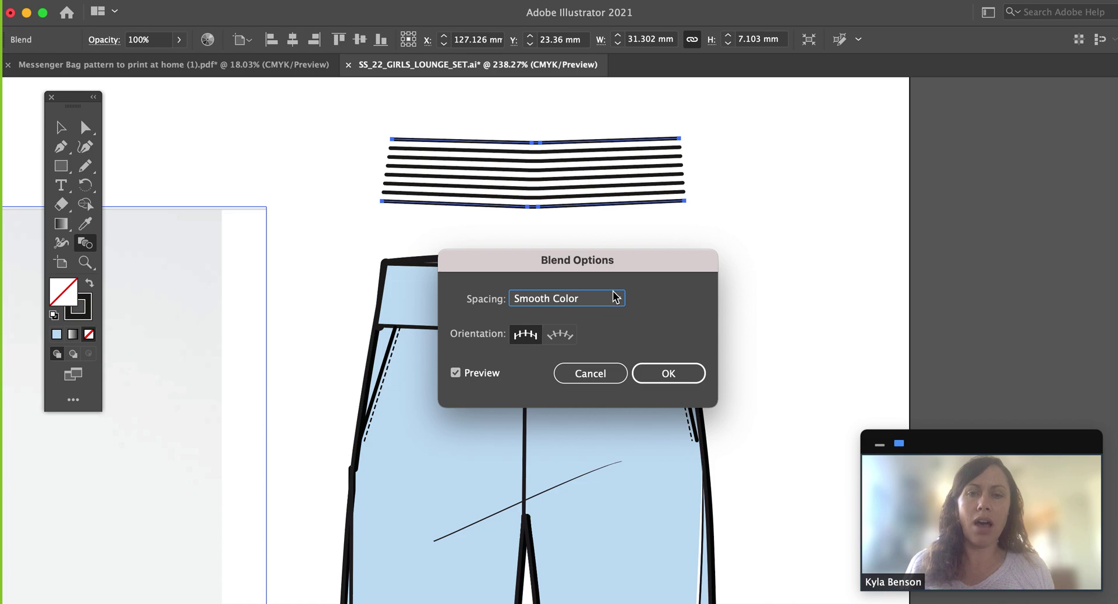
click(615, 301)
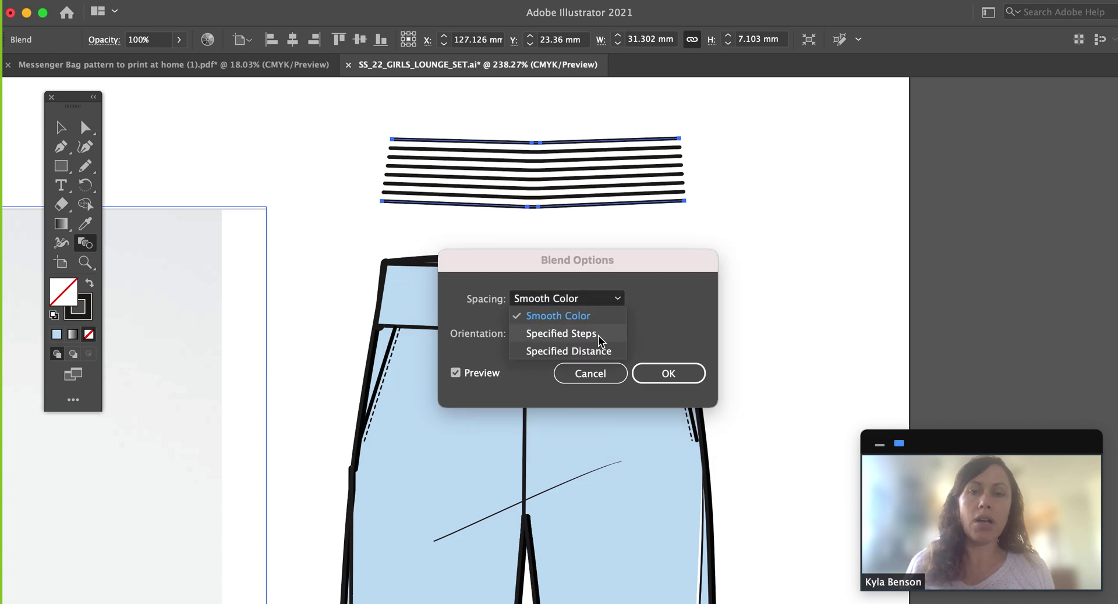
click(599, 337)
click(613, 302)
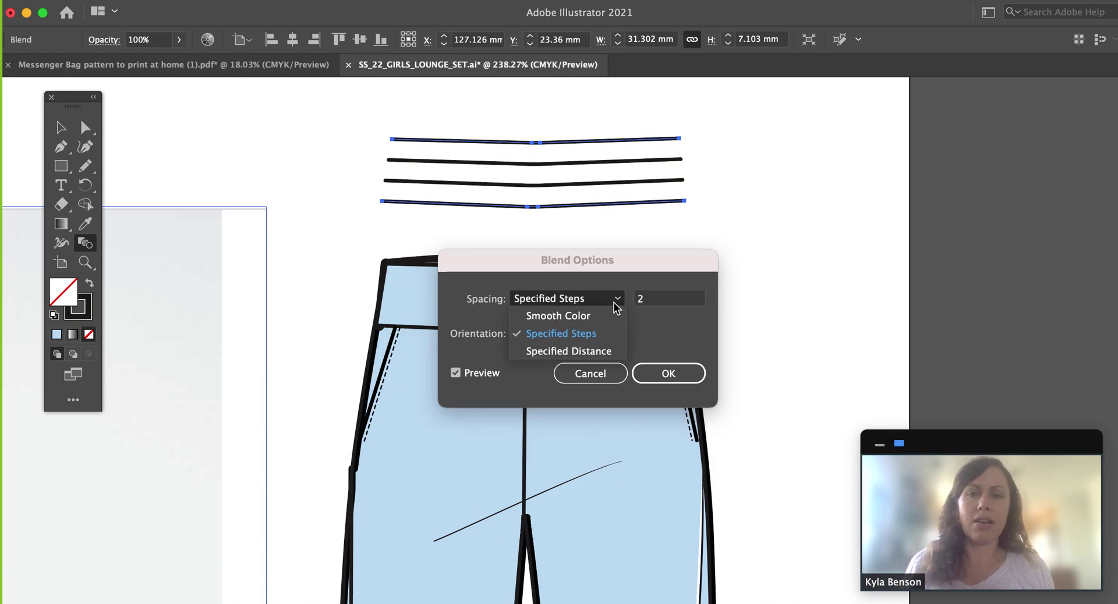
click(672, 325)
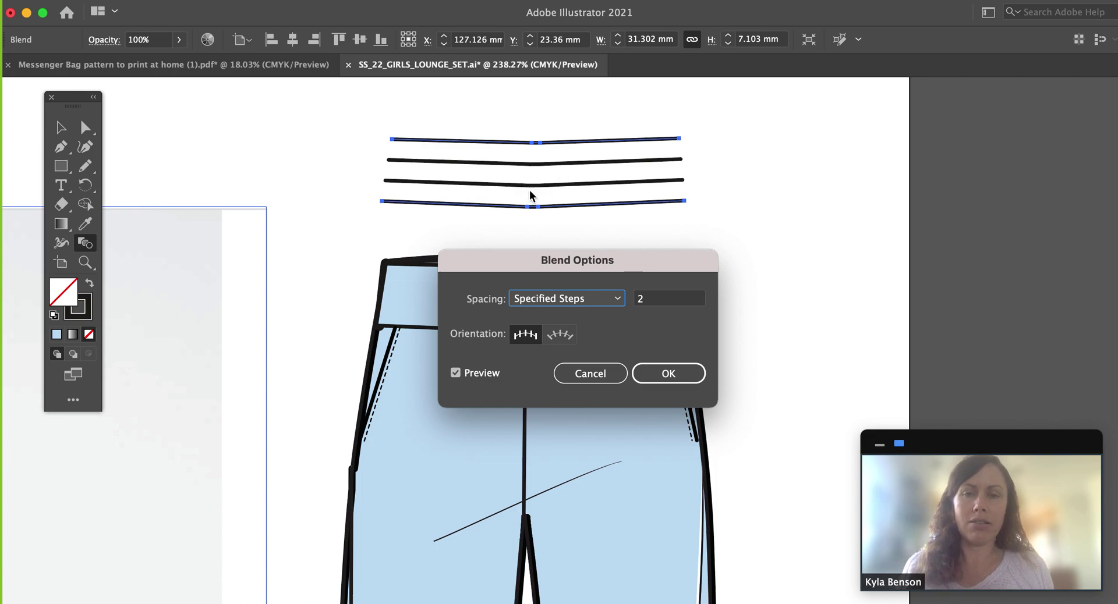
click(658, 376)
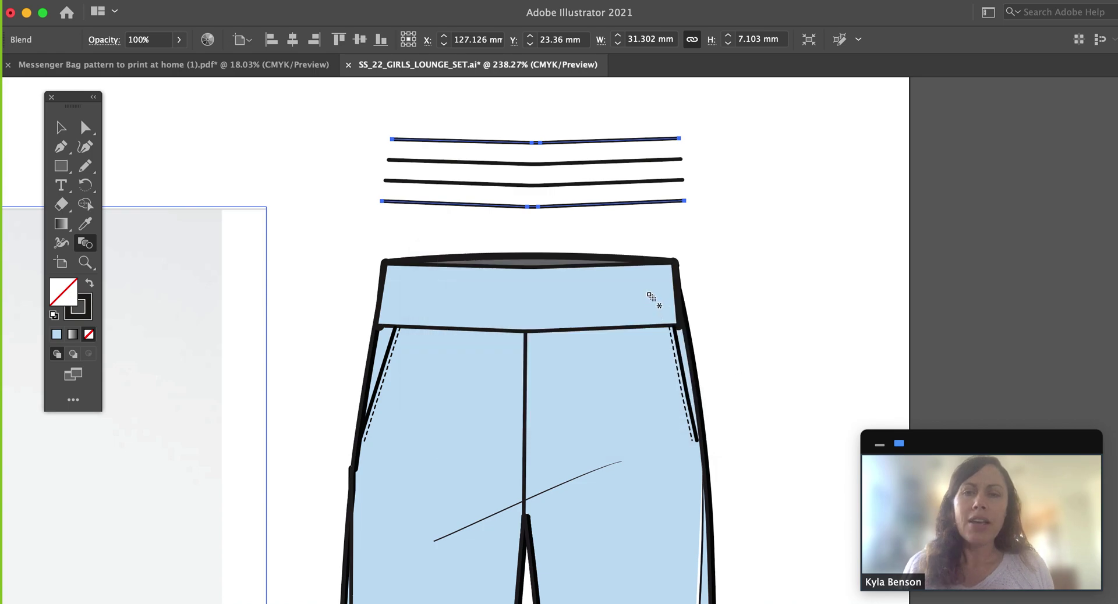
Step: Zoom in close on the four blended waistband lines for freehand drawing
key(z)
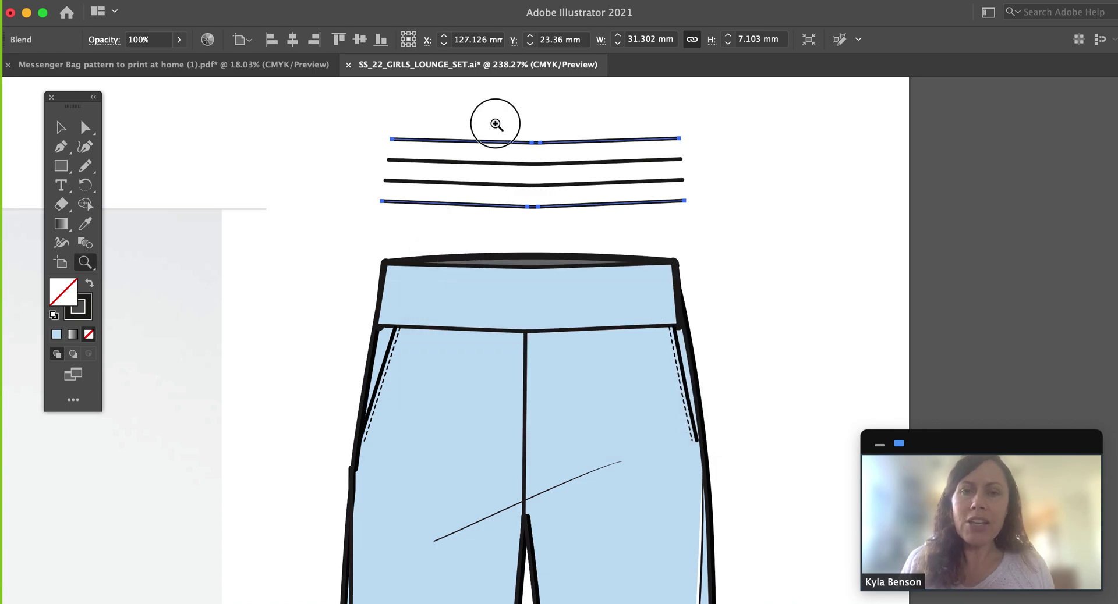
drag(496, 125, 803, 350)
alt+click(803, 349)
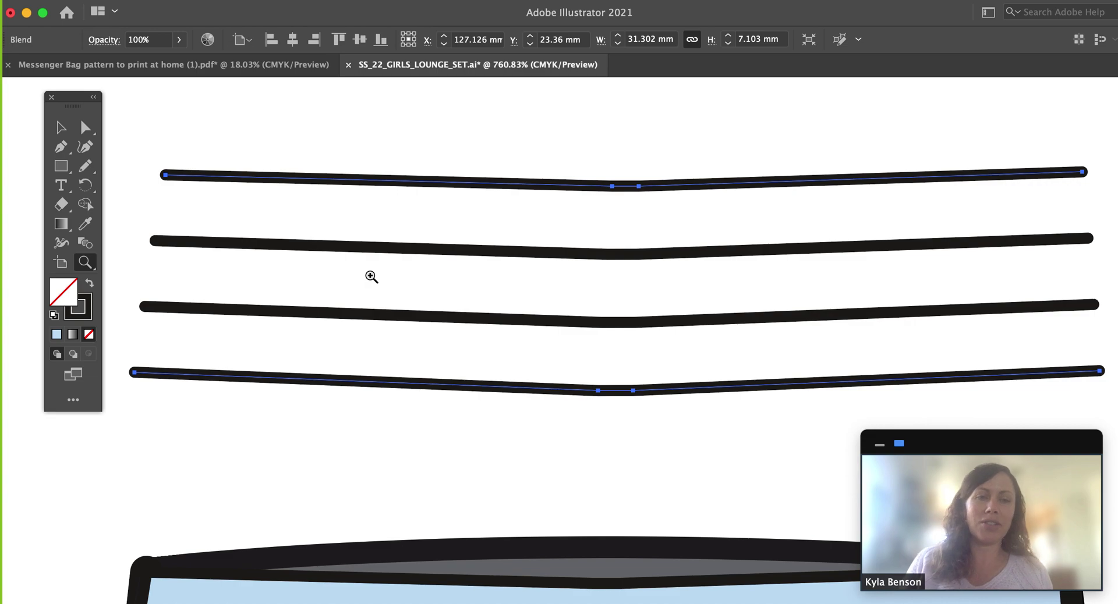
key(n)
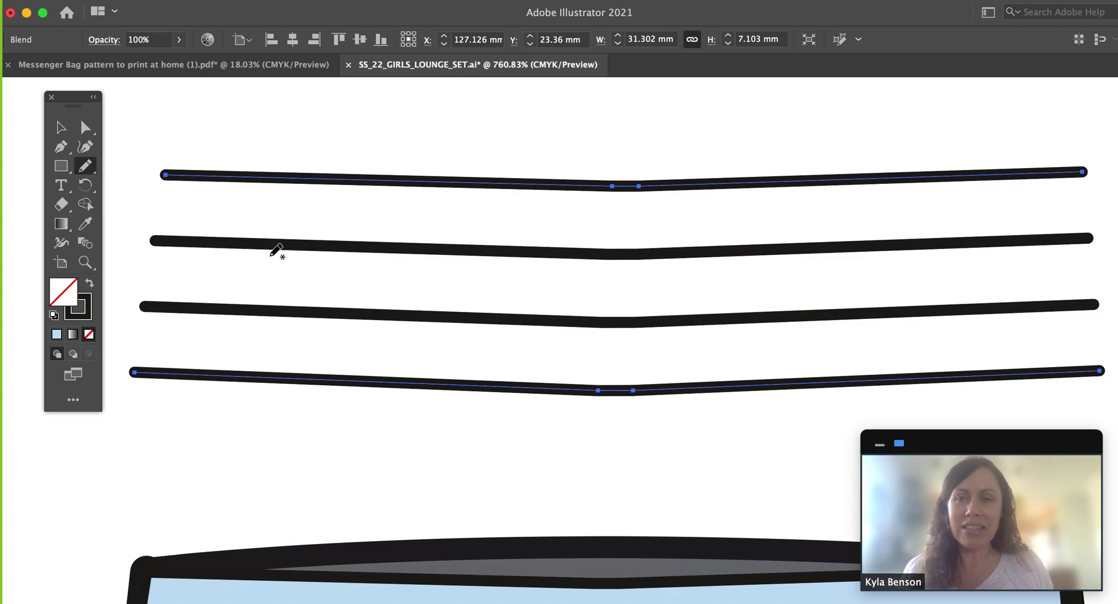
Step: Draw the first short curved stroke between the middle lines, 0.5 pt weight, and reshape its end
drag(269, 254, 264, 305)
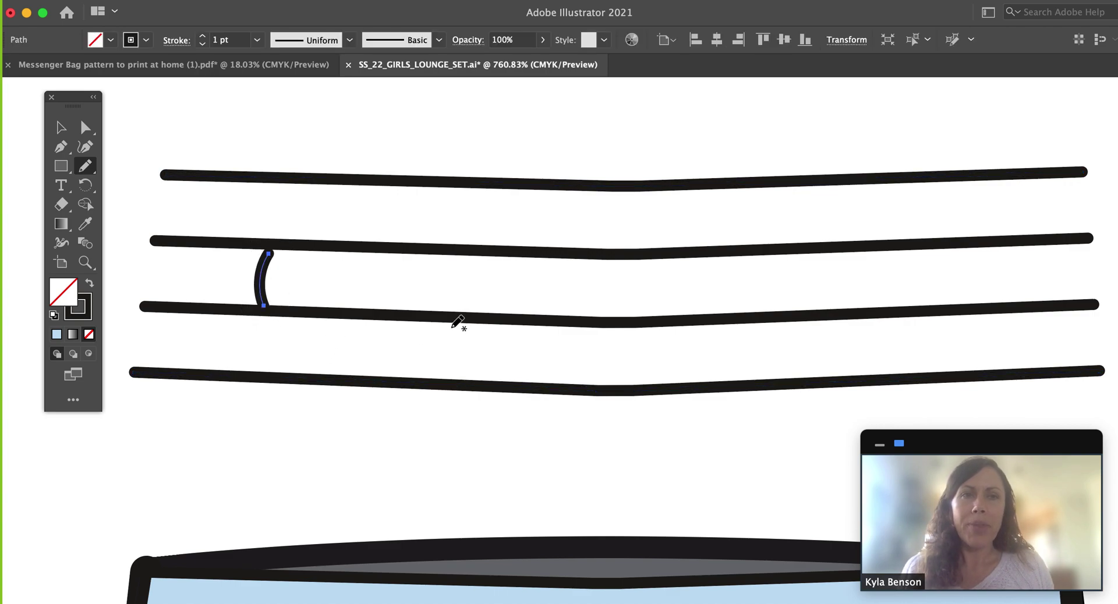
click(257, 40)
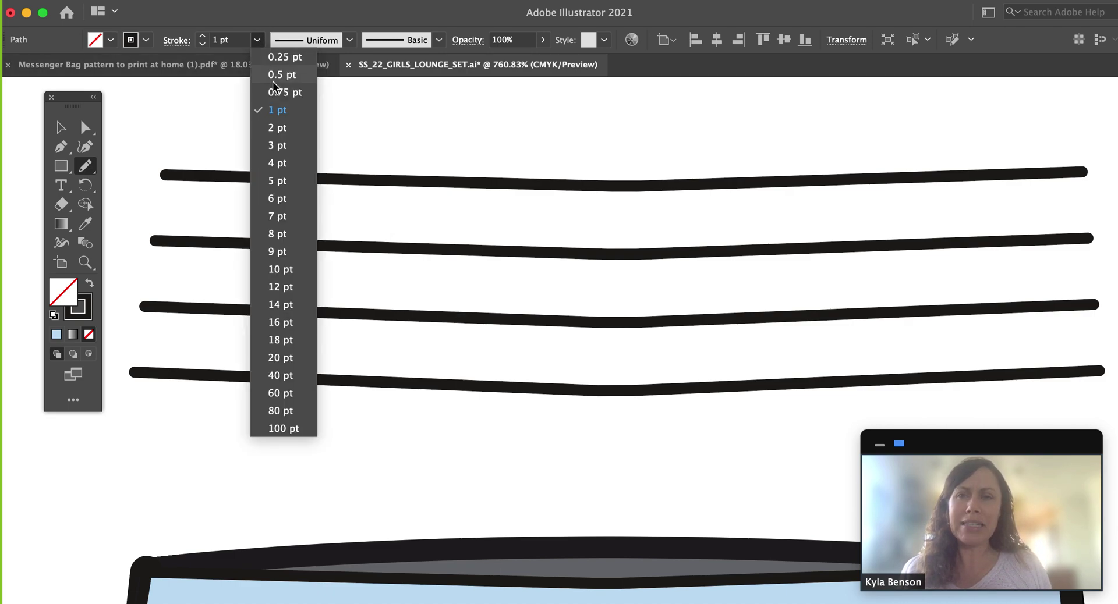
click(273, 75)
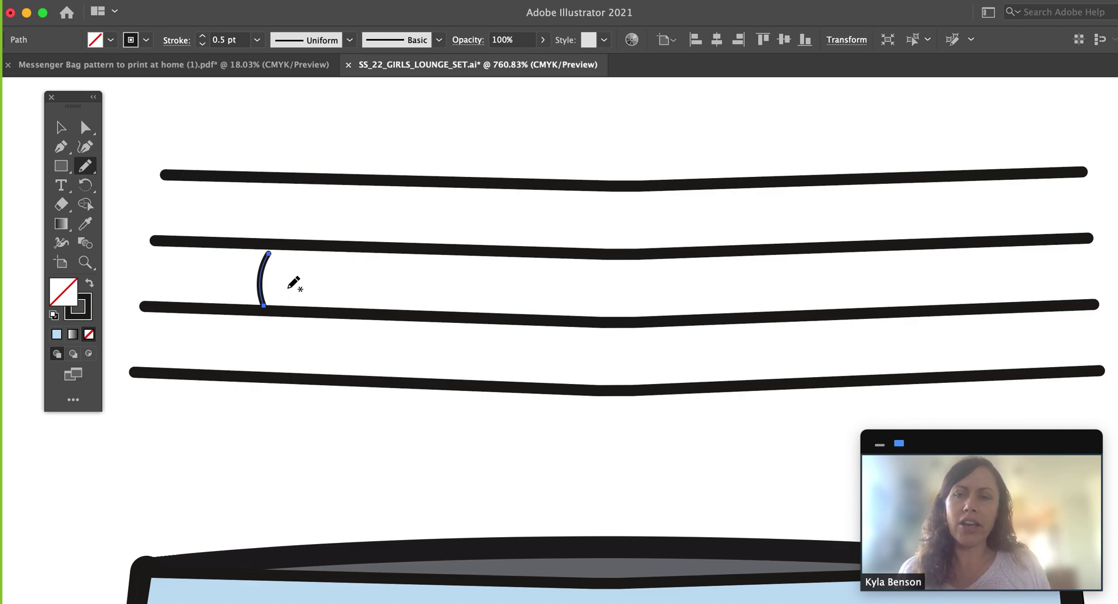
key(a)
click(284, 294)
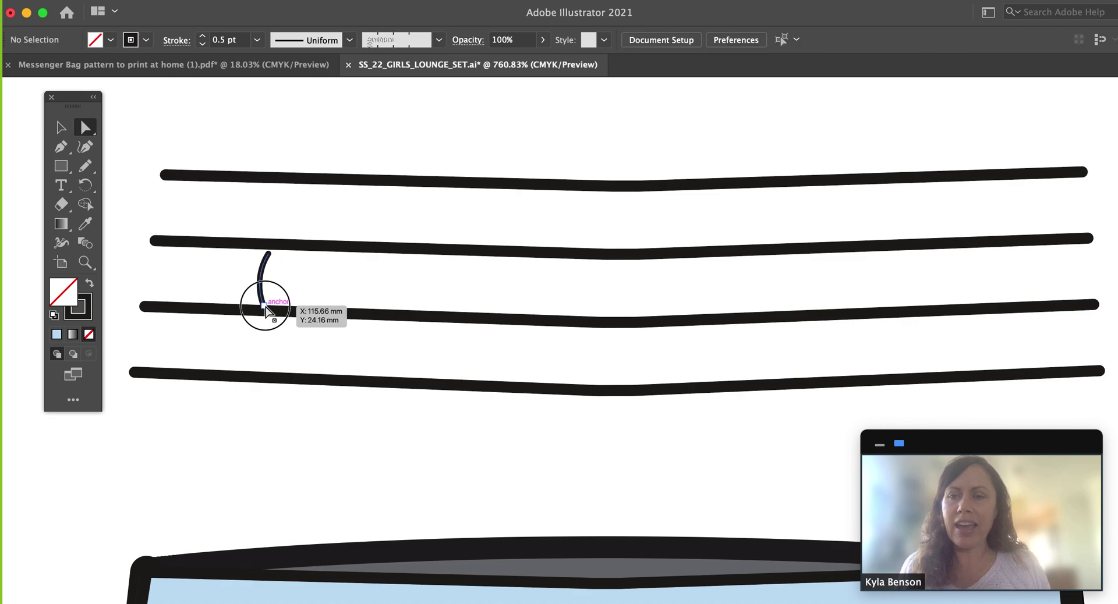
drag(265, 309, 264, 298)
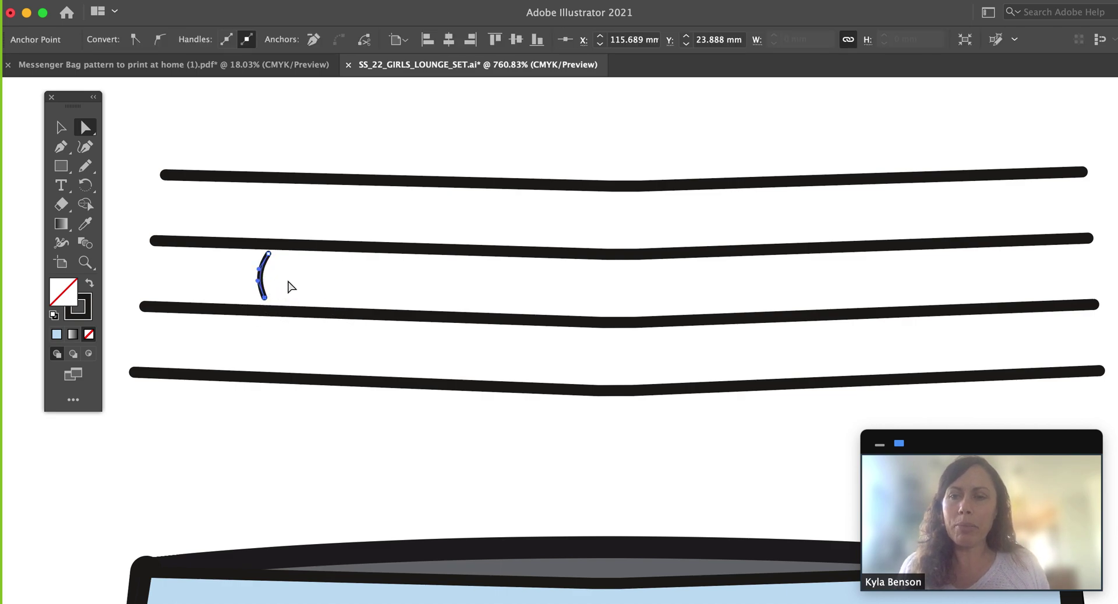
Step: Draw four more curved strokes beside it, completing the five-stroke squiggle row
key(n)
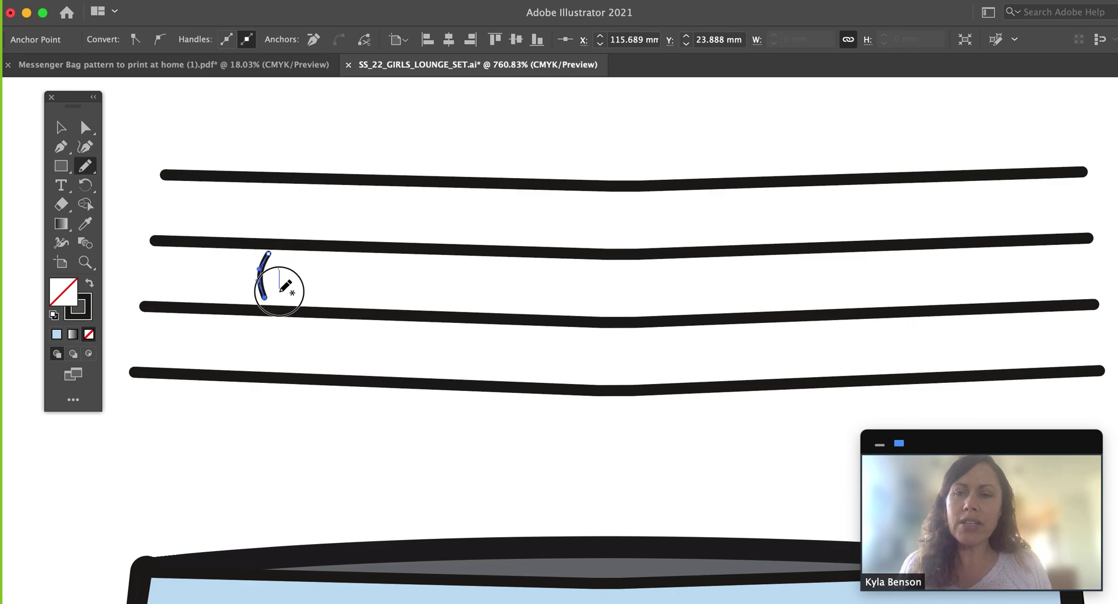
drag(276, 266, 278, 300)
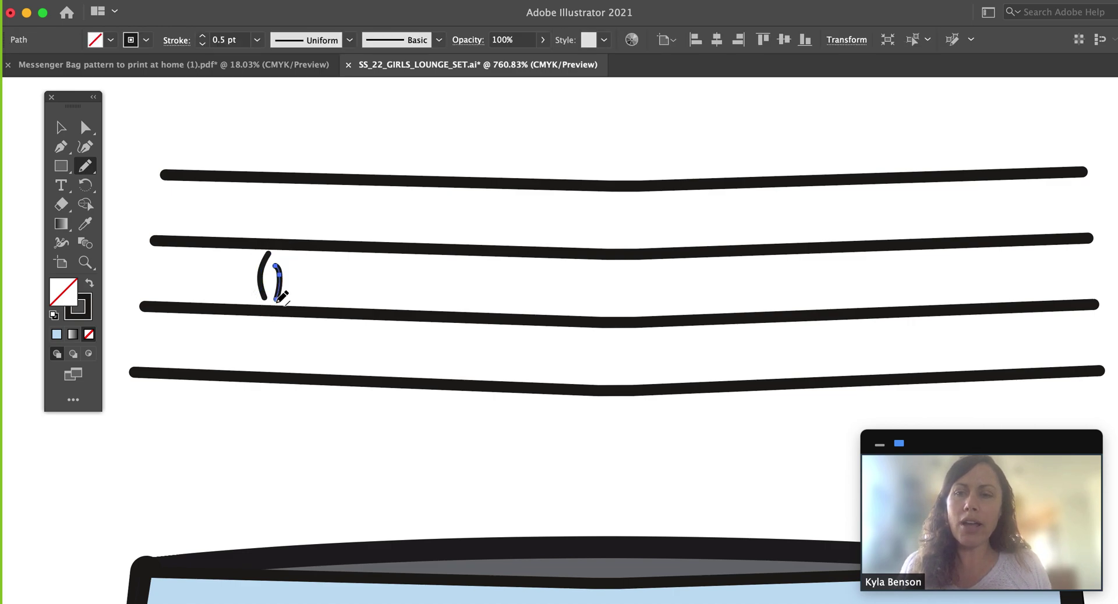
click(295, 256)
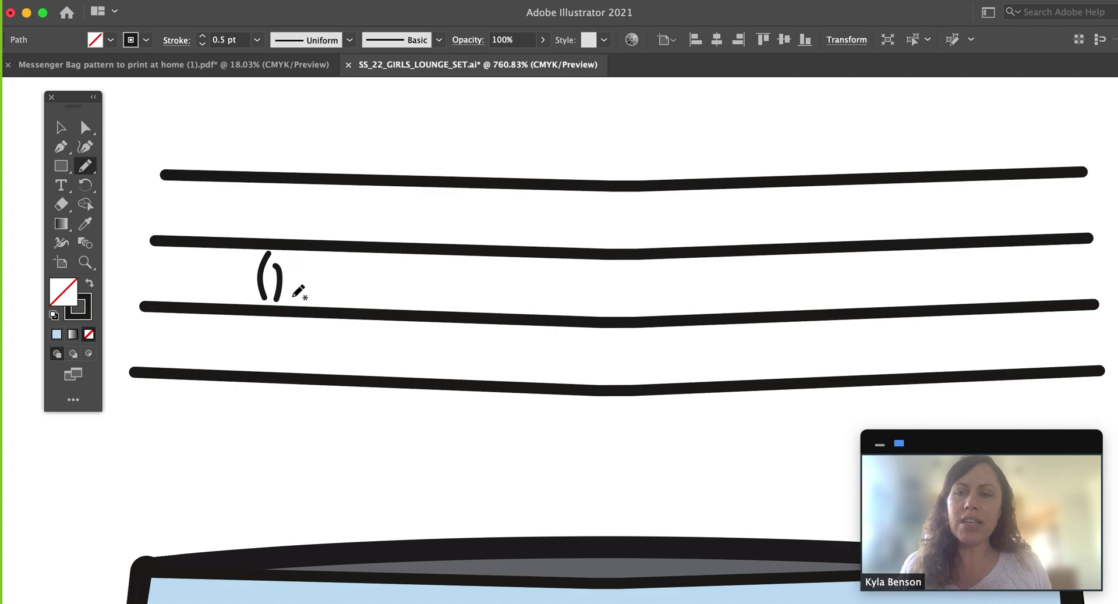
drag(307, 255, 311, 298)
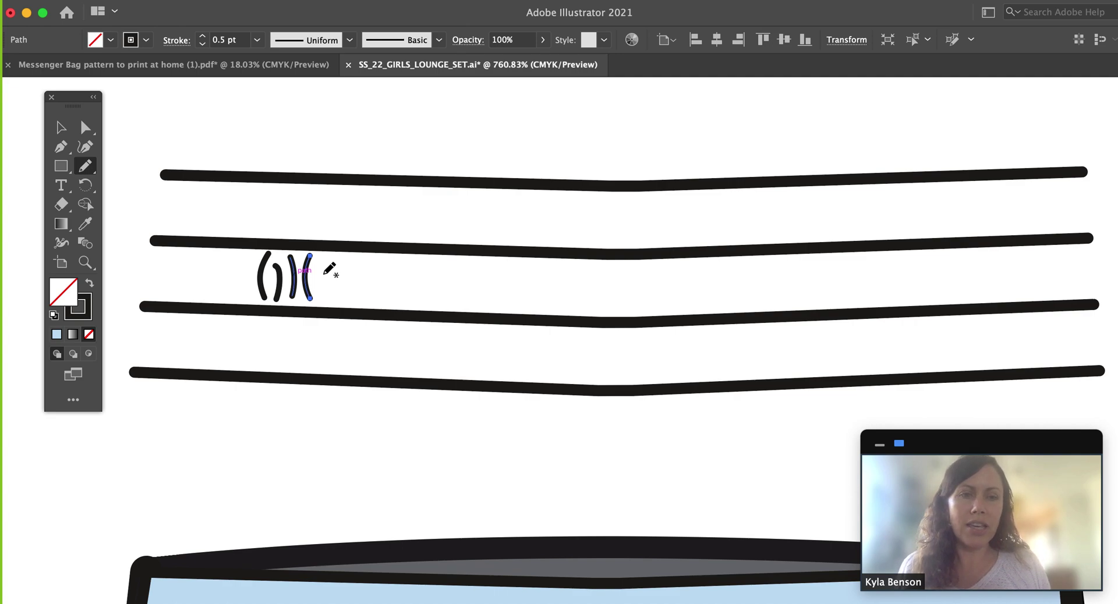
drag(317, 268, 320, 303)
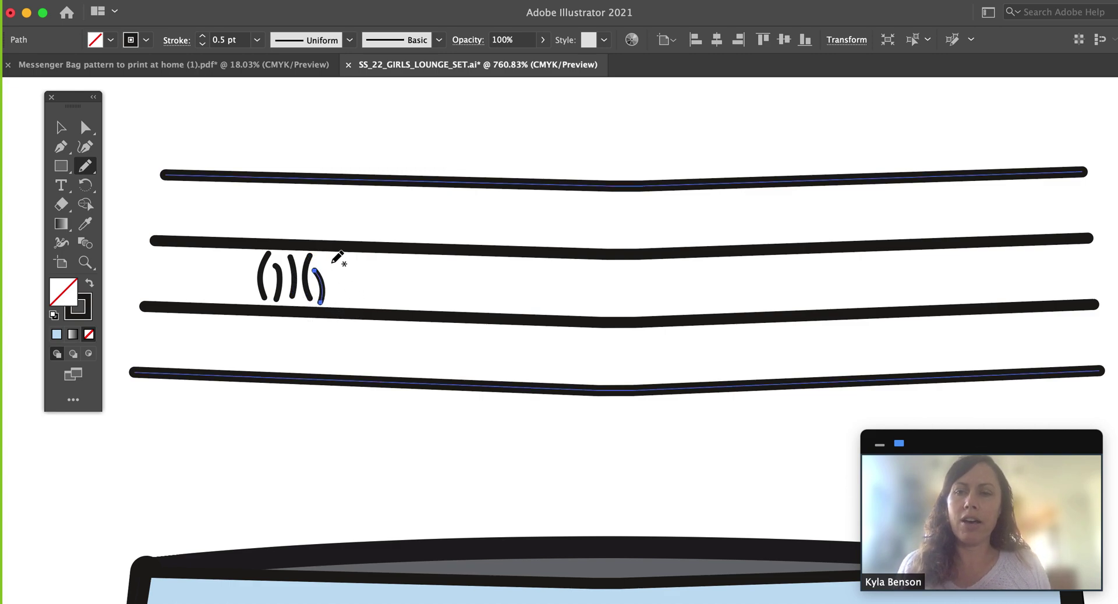
drag(328, 260, 330, 288)
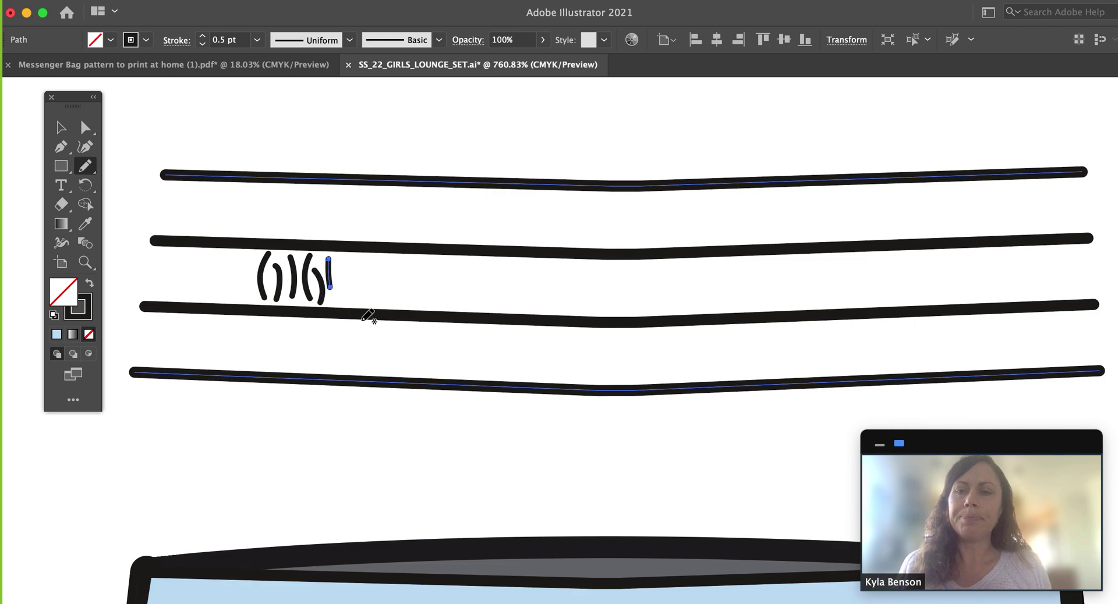
key(v)
click(488, 305)
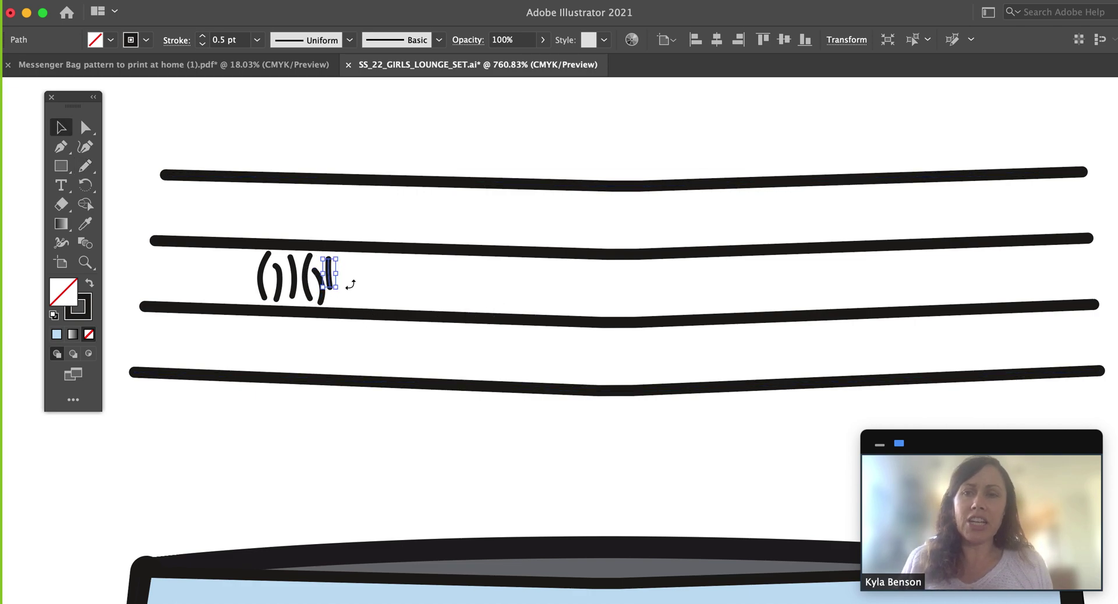
Step: Select the squiggle strokes, try vertical centre alignment and undo it, then nudge one stroke up
mouse_move(244, 257)
mouse_down()
mouse_move(362, 286)
mouse_move(359, 458)
mouse_up()
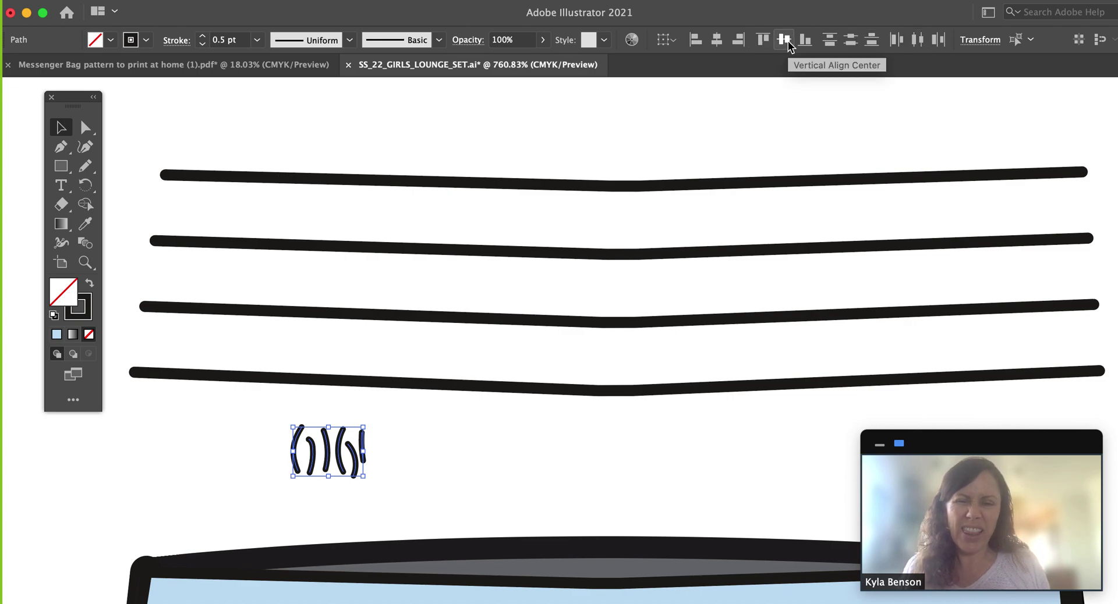
click(785, 40)
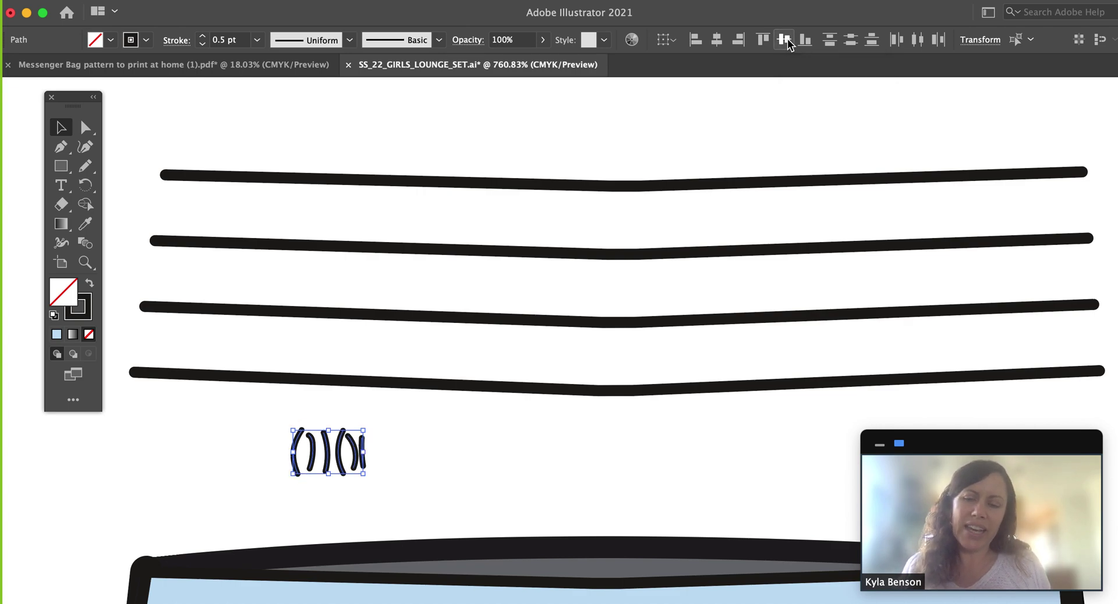
key(ctrl+z)
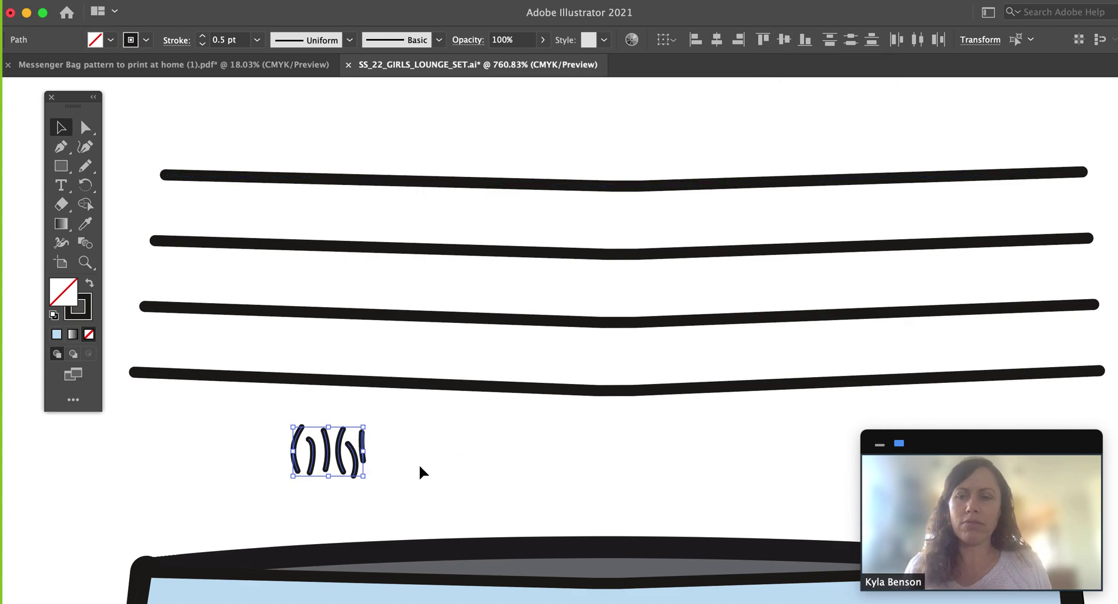
click(366, 500)
drag(357, 479, 361, 462)
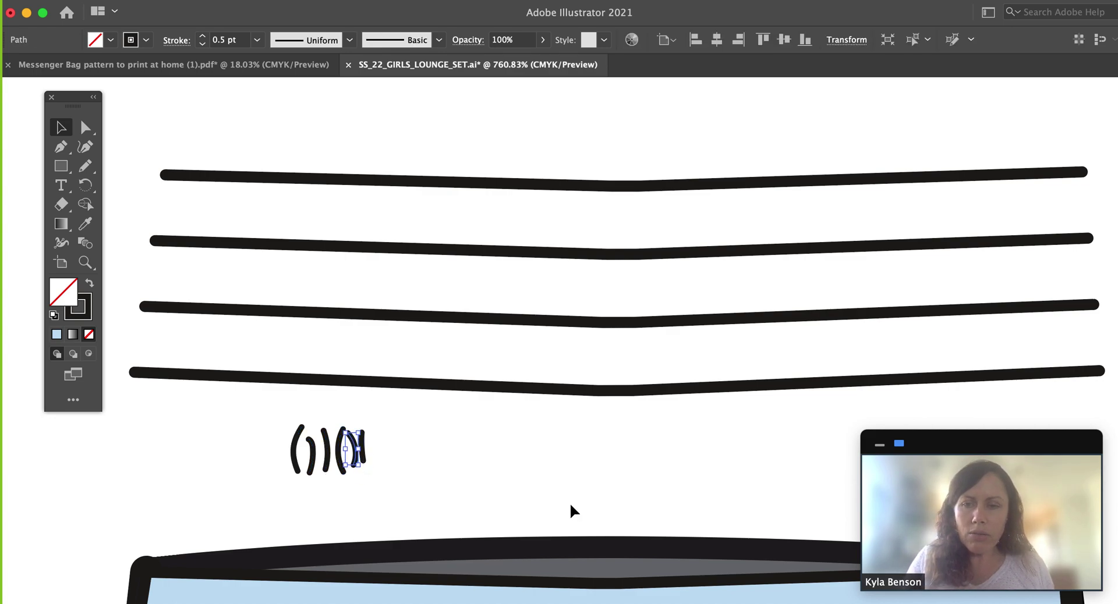
Step: Zoom in, shift the rightmost stroke slightly right, then zoom back out
key(z)
click(288, 398)
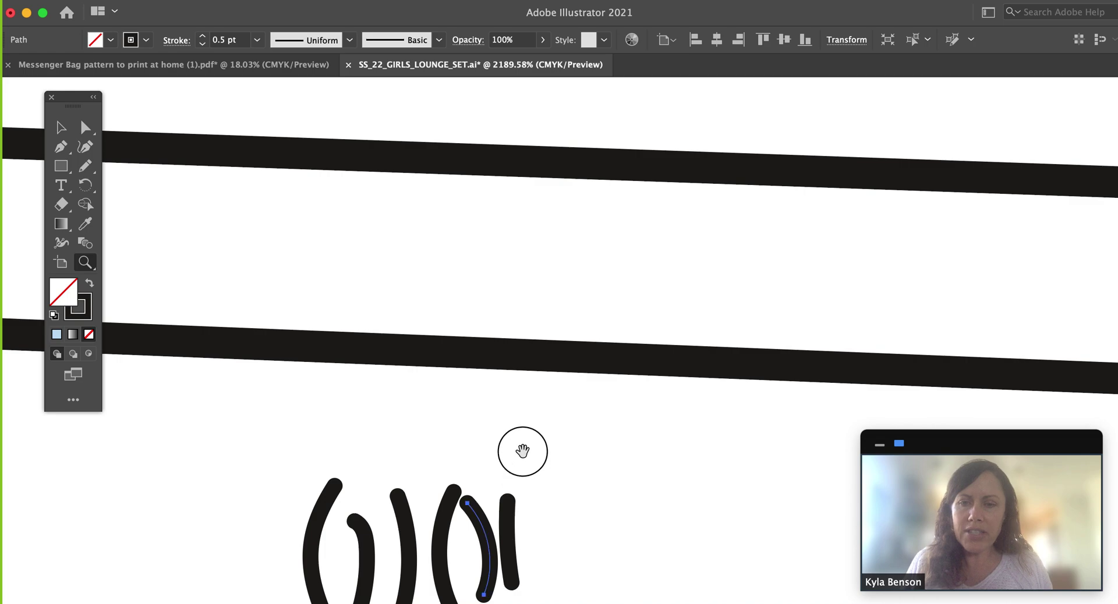
mouse_move(522, 451)
mouse_down()
mouse_move(523, 317)
mouse_move(490, 375)
mouse_up()
key(v)
click(506, 305)
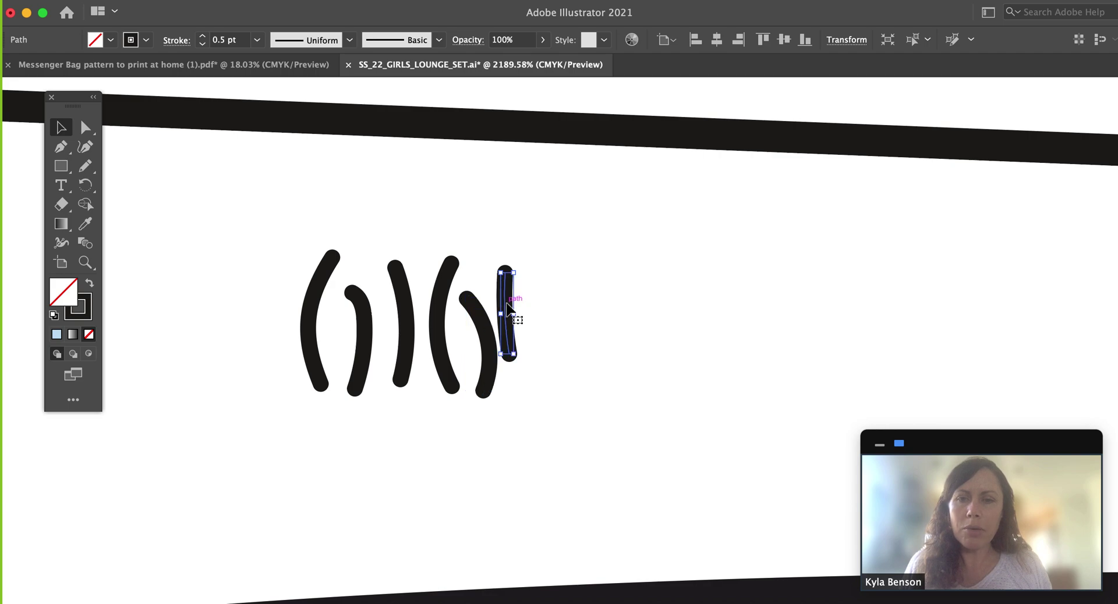
drag(507, 305, 515, 311)
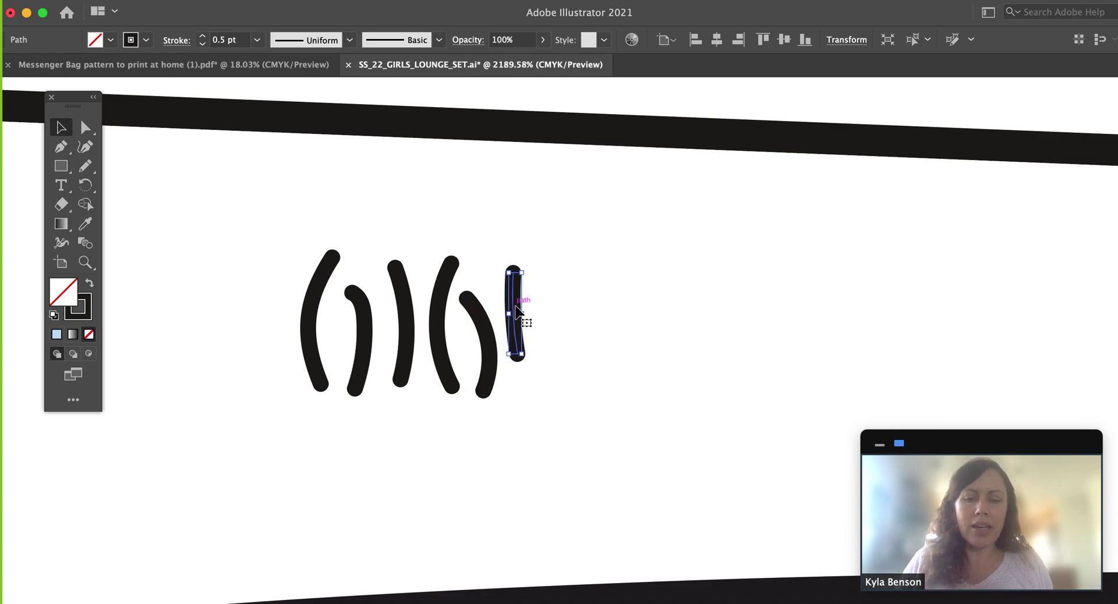
key(ctrl+minus)
key(ctrl+minus)
key(ctrl+minus)
key(ctrl+minus)
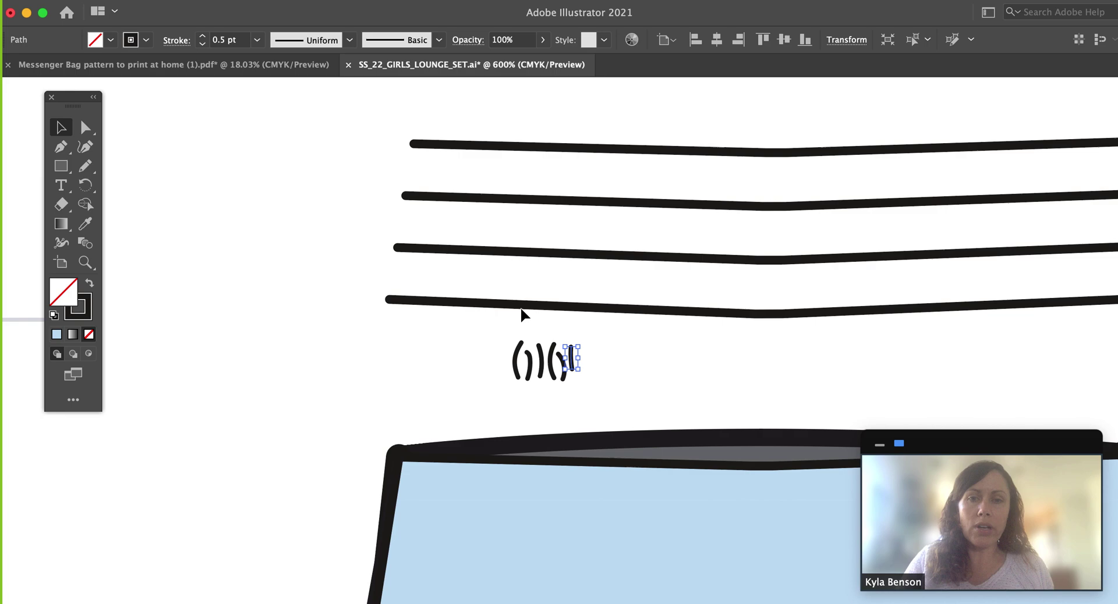
scroll(517, 349, right, 5)
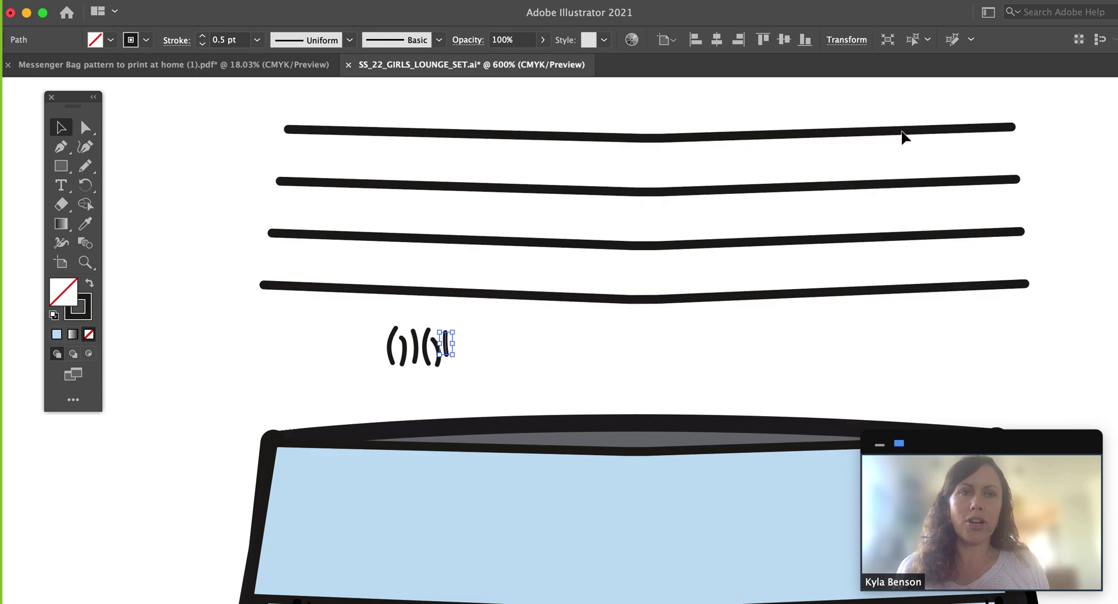
Step: Show the Brushes panel via Window > Brushes and position it near the strokes
click(424, 2)
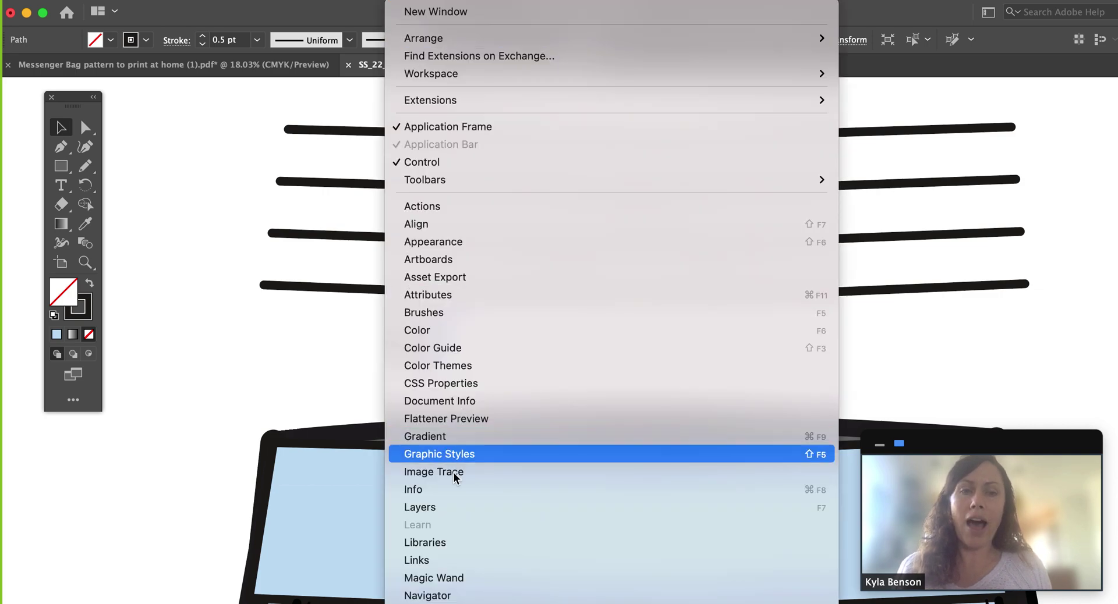
click(422, 315)
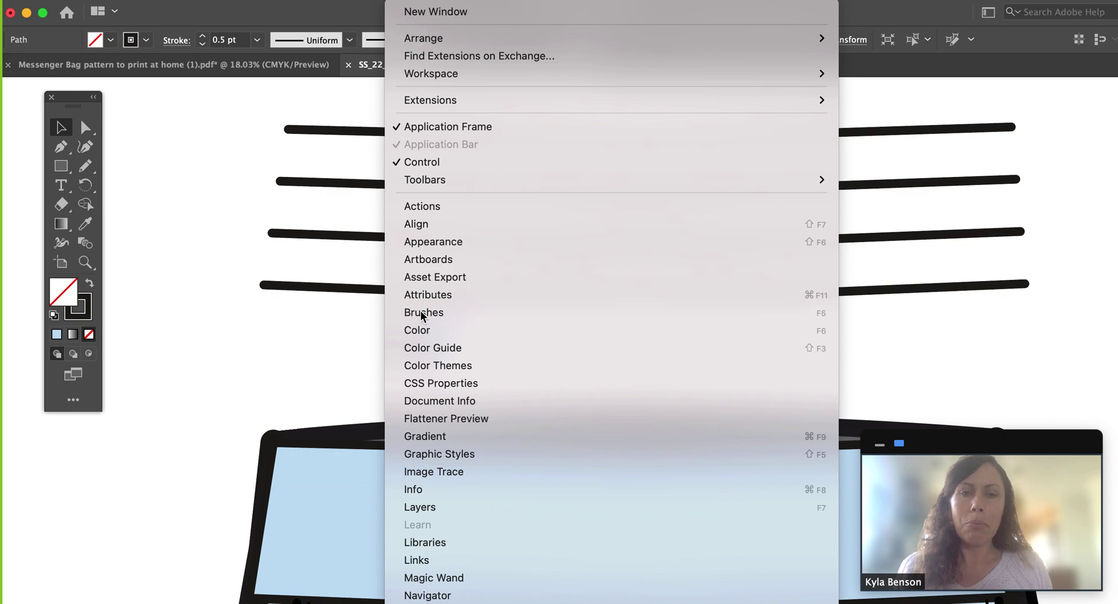
drag(856, 167, 965, 69)
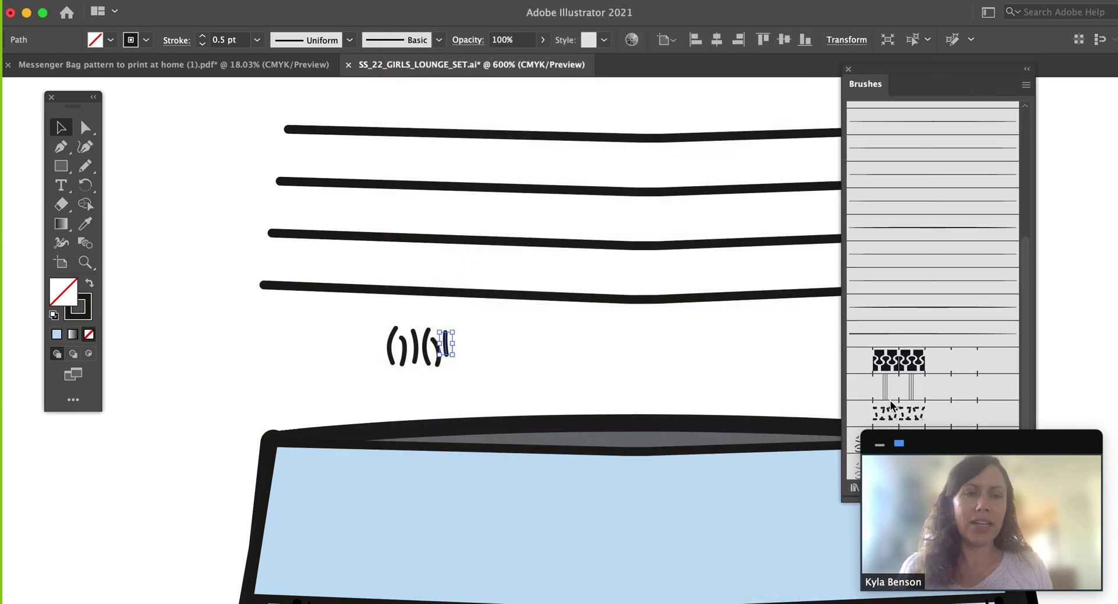
drag(929, 68, 735, 81)
Step: Drag the whole squiggle group into the Brushes panel to create a new brush
drag(373, 310, 511, 379)
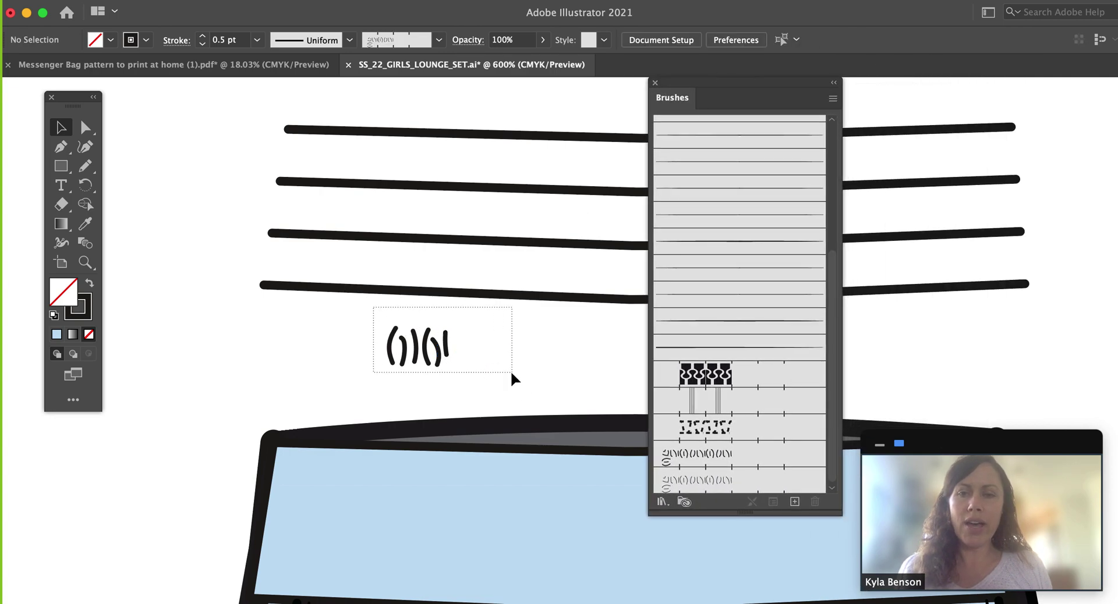
drag(415, 359, 691, 393)
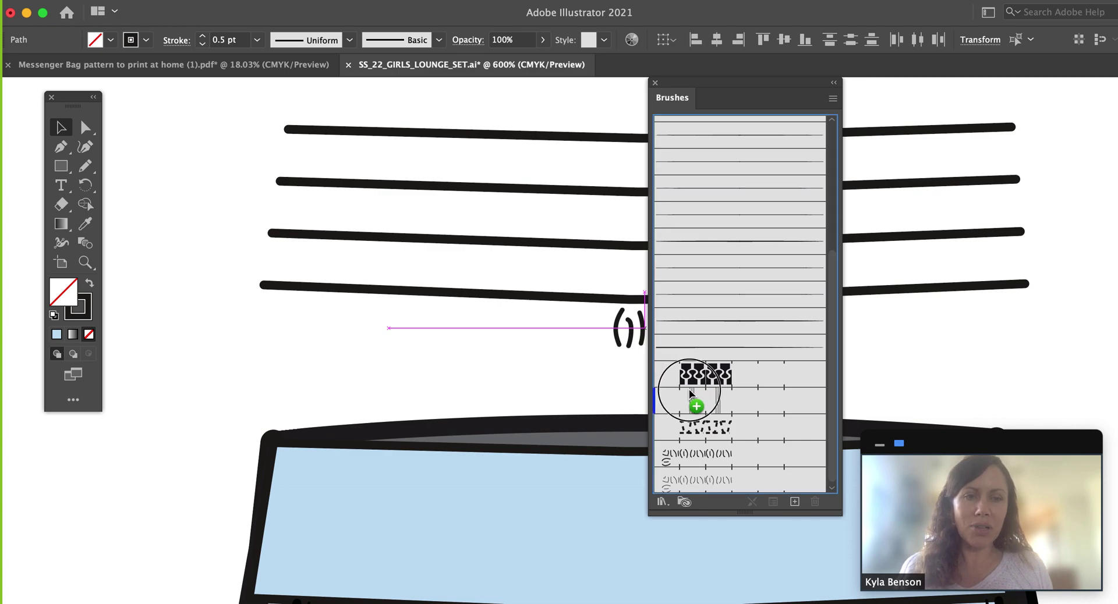
drag(691, 394, 691, 395)
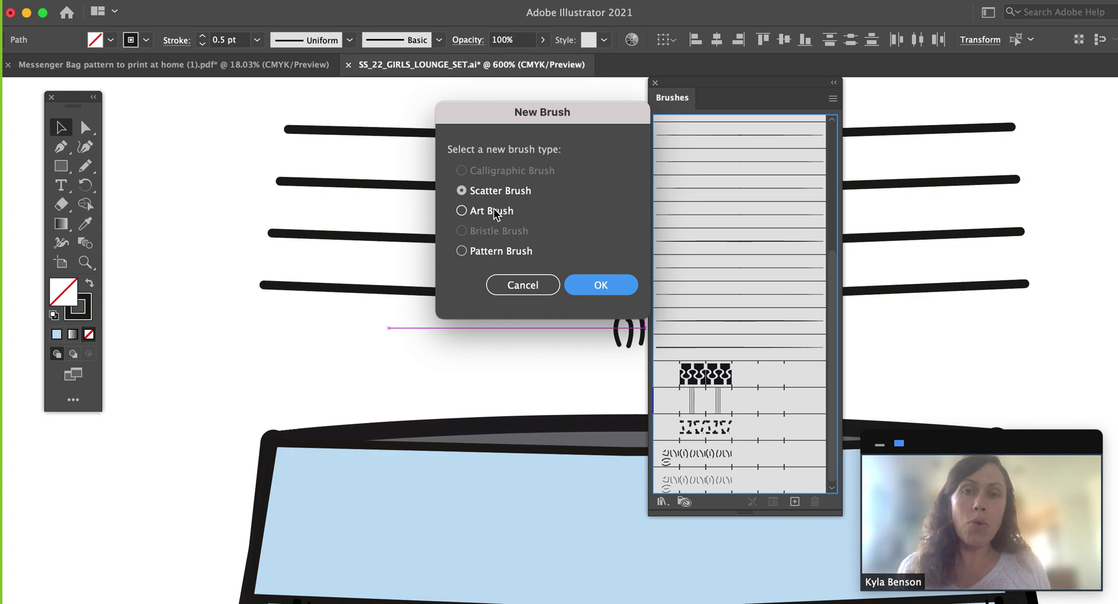
Step: Choose Pattern Brush as the new brush type
click(496, 254)
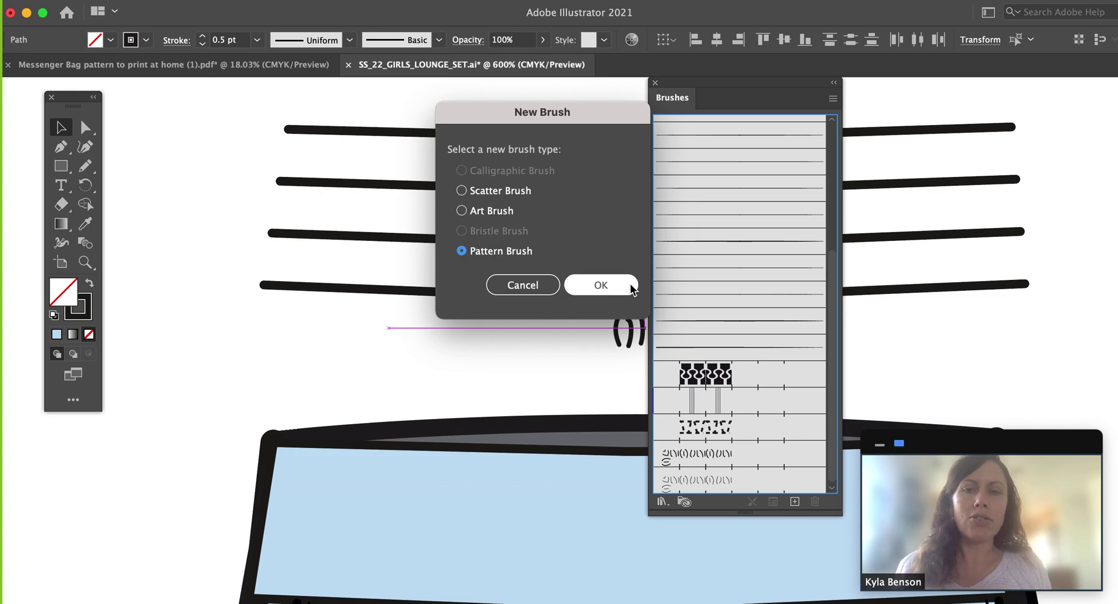
click(607, 288)
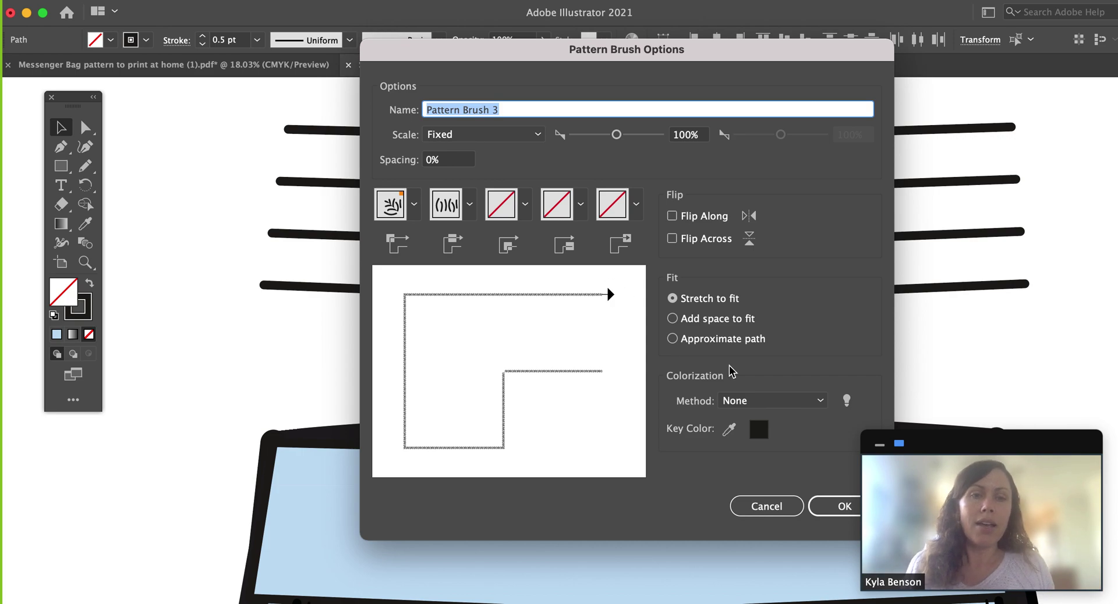
Step: Set the squiggle pattern brush colorization to Tints and save it
click(823, 402)
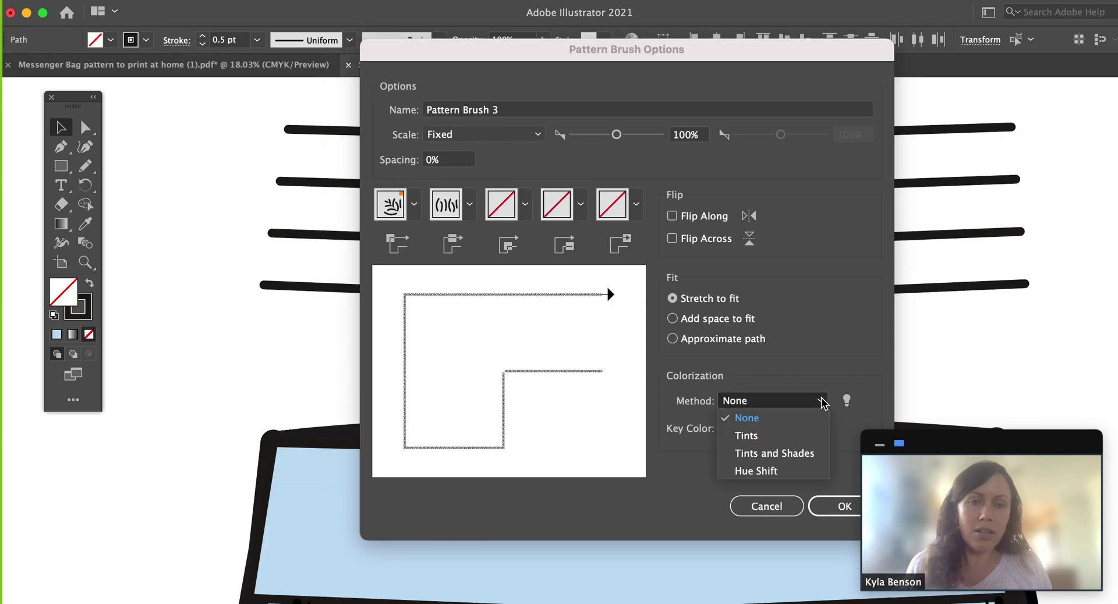
click(793, 437)
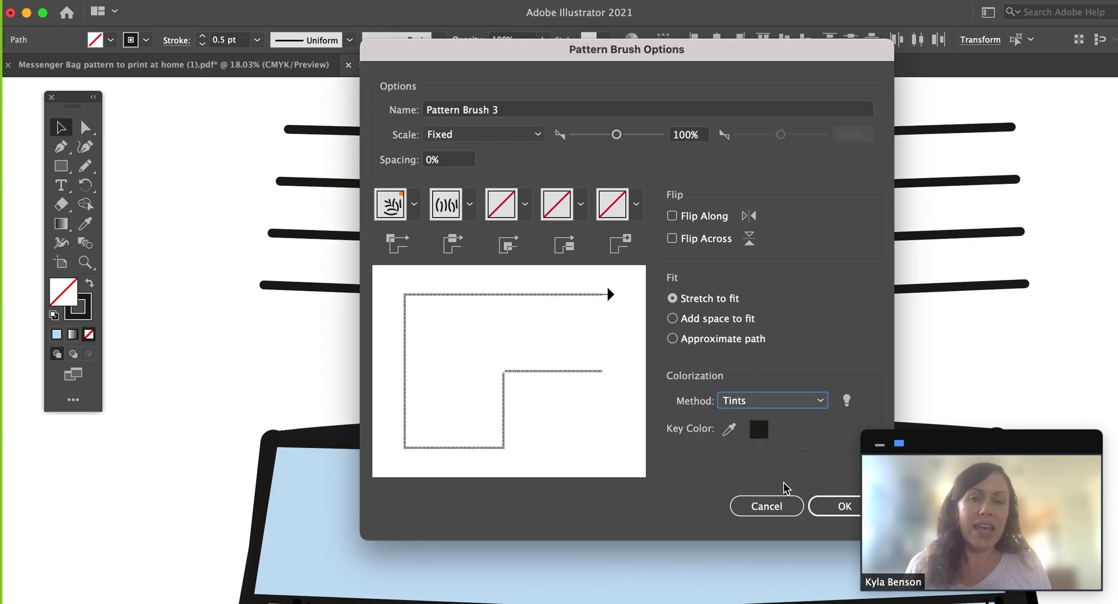
click(830, 513)
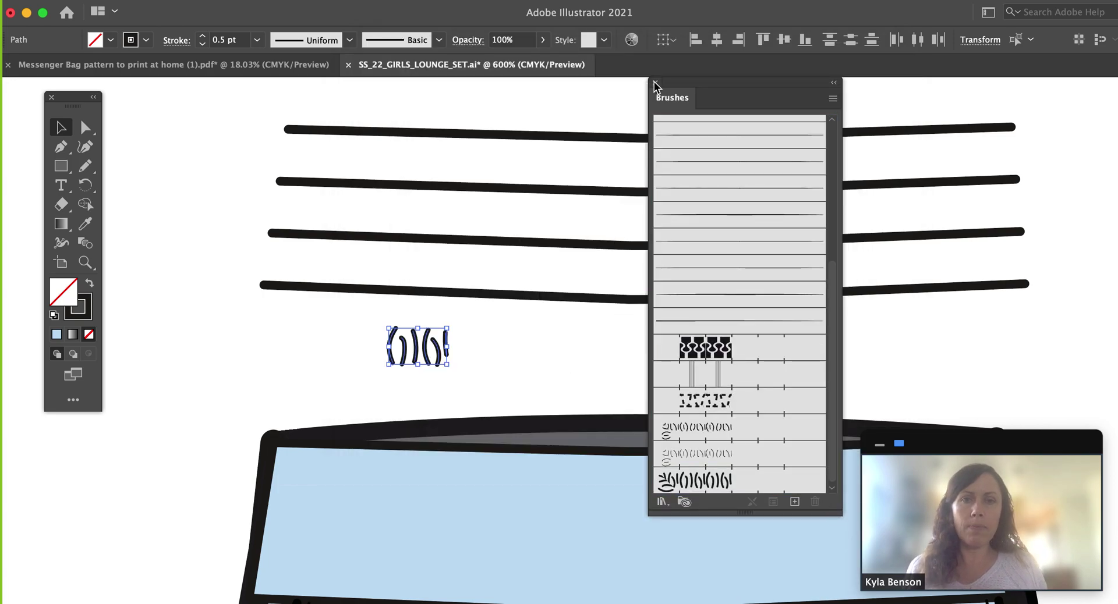
Step: Move and shorten the Brushes panel to the lower left, then delete the loose squiggle sample
drag(655, 86, 114, 202)
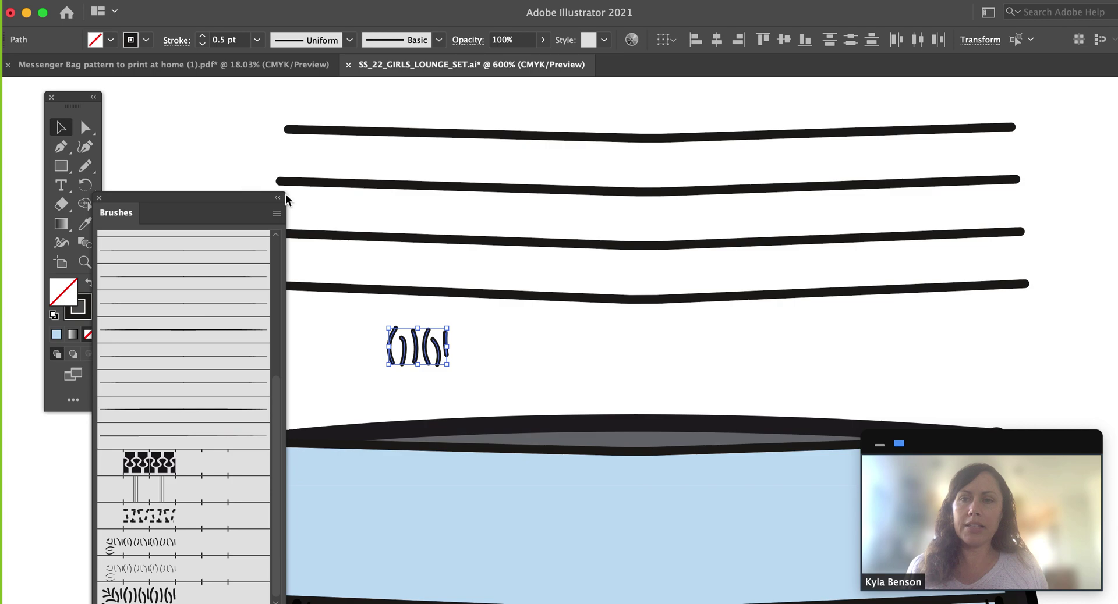
drag(256, 202, 284, 116)
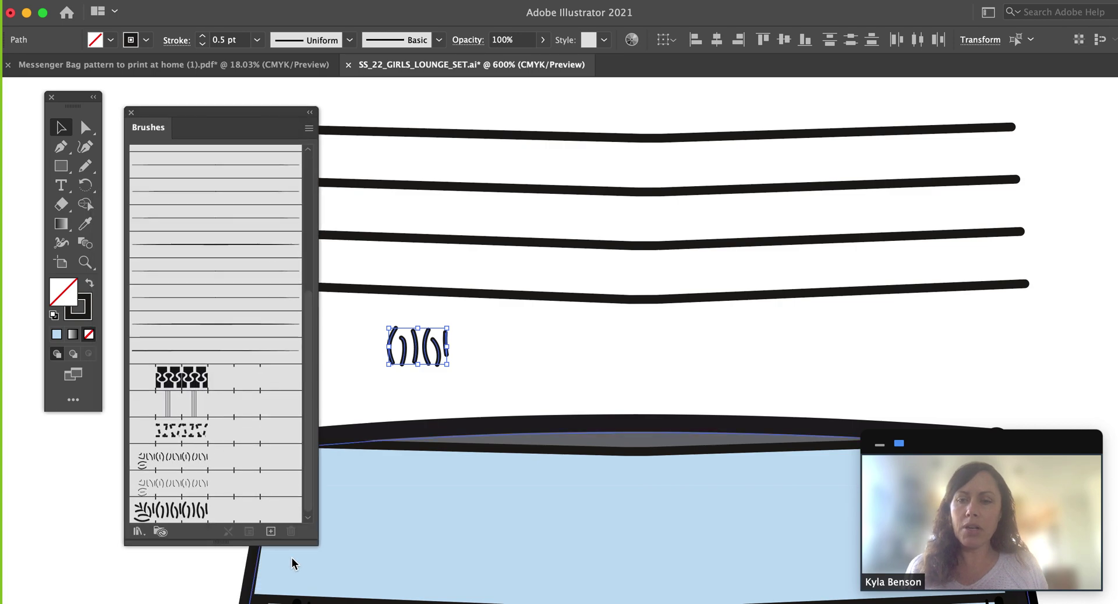
drag(290, 542, 291, 360)
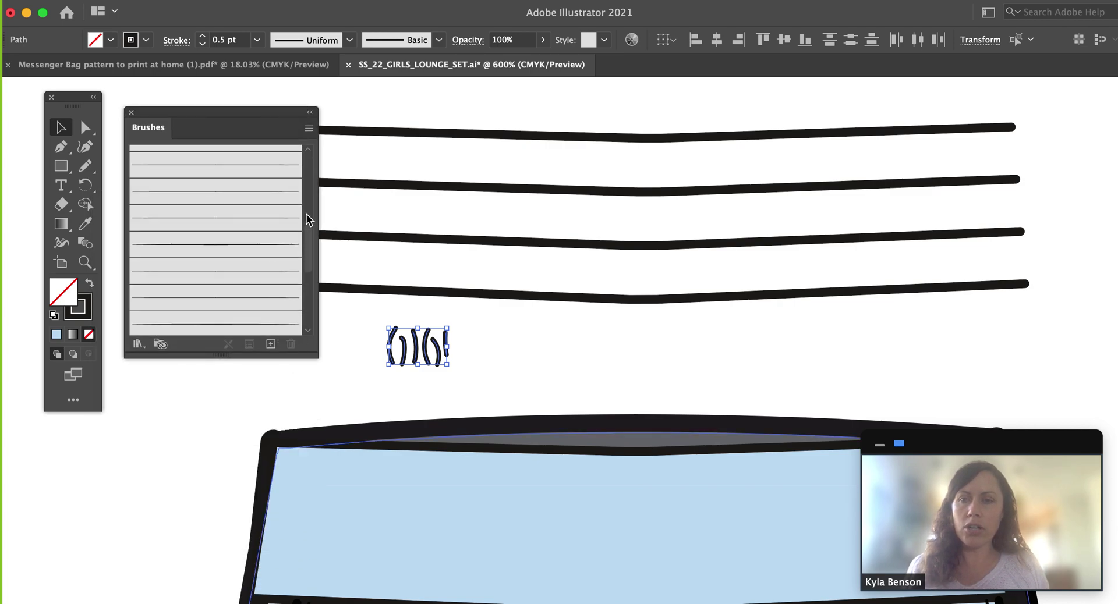
scroll(298, 284, down, 3)
scroll(298, 284, down, 3)
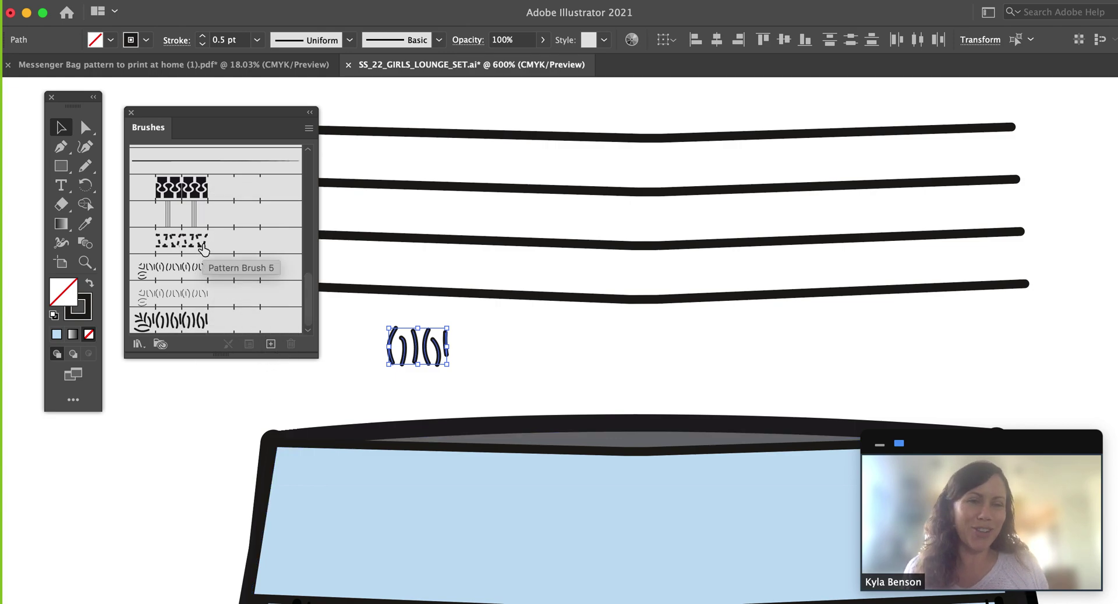
drag(210, 119, 92, 363)
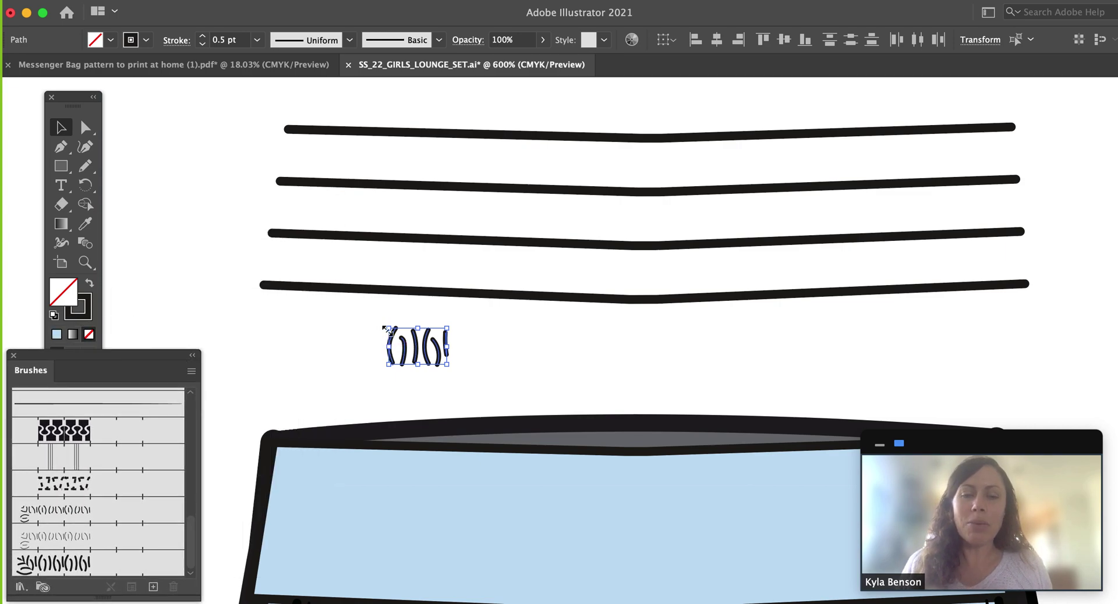
key(Delete)
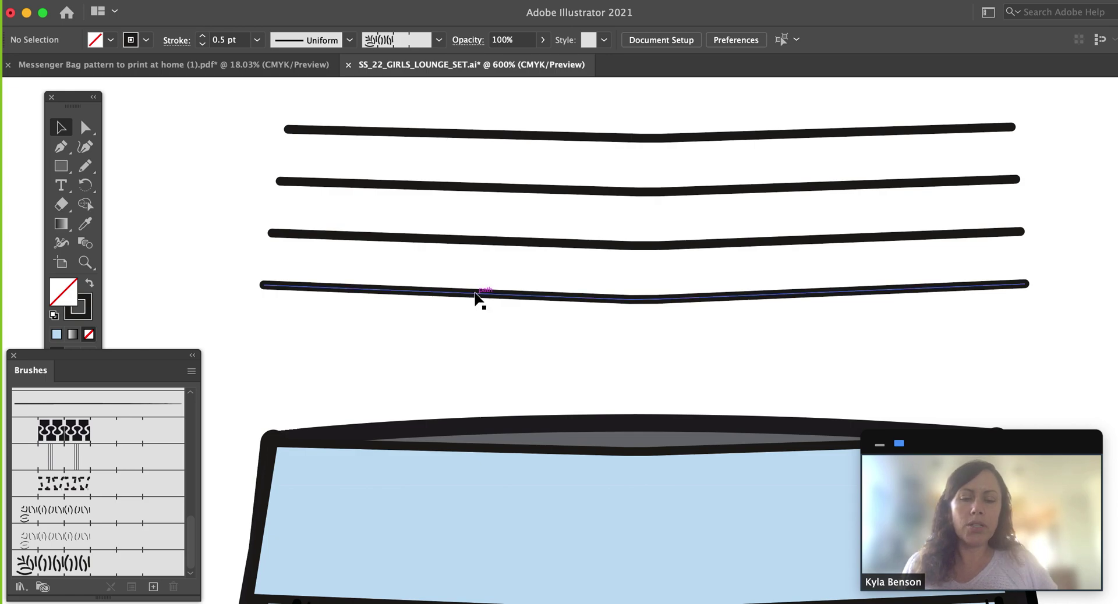
Step: Set the waistband blend to 3 specified steps in Blend Options
click(474, 294)
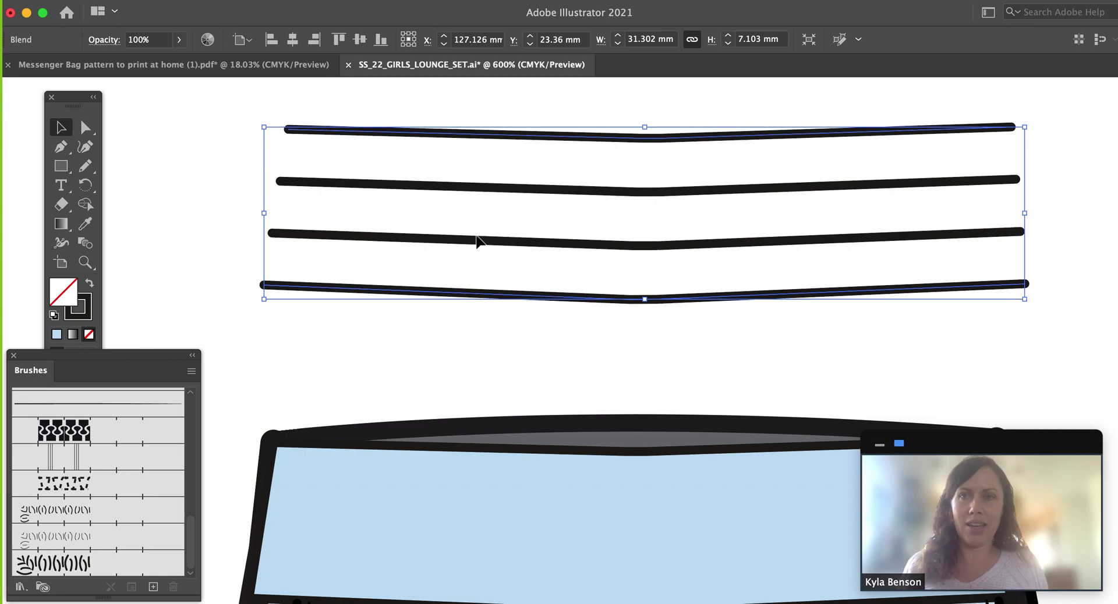
double_click(85, 243)
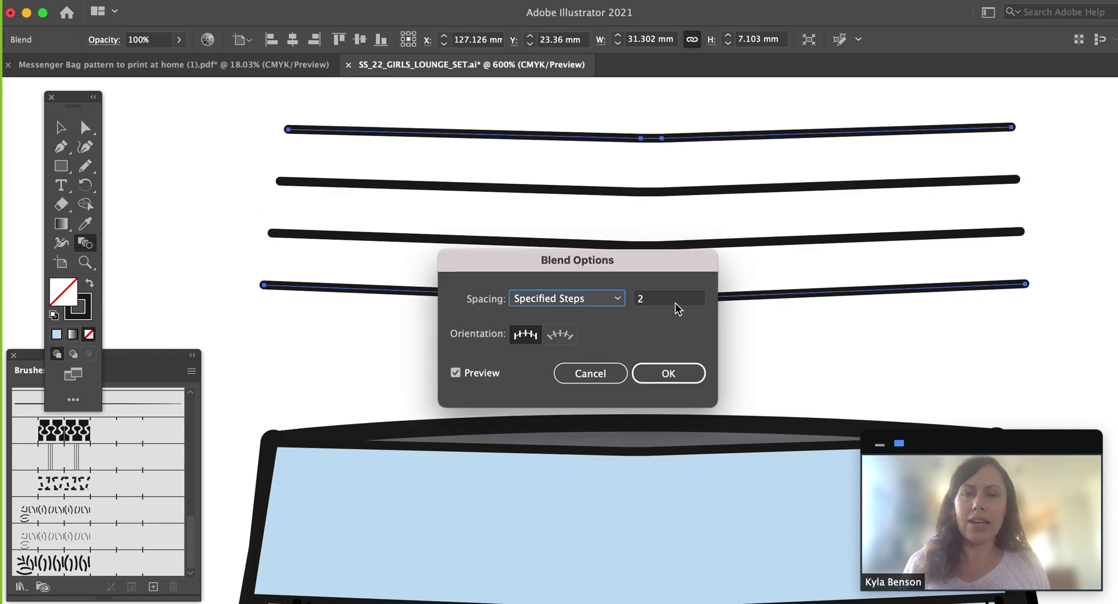
double_click(658, 298)
text(3)
click(681, 376)
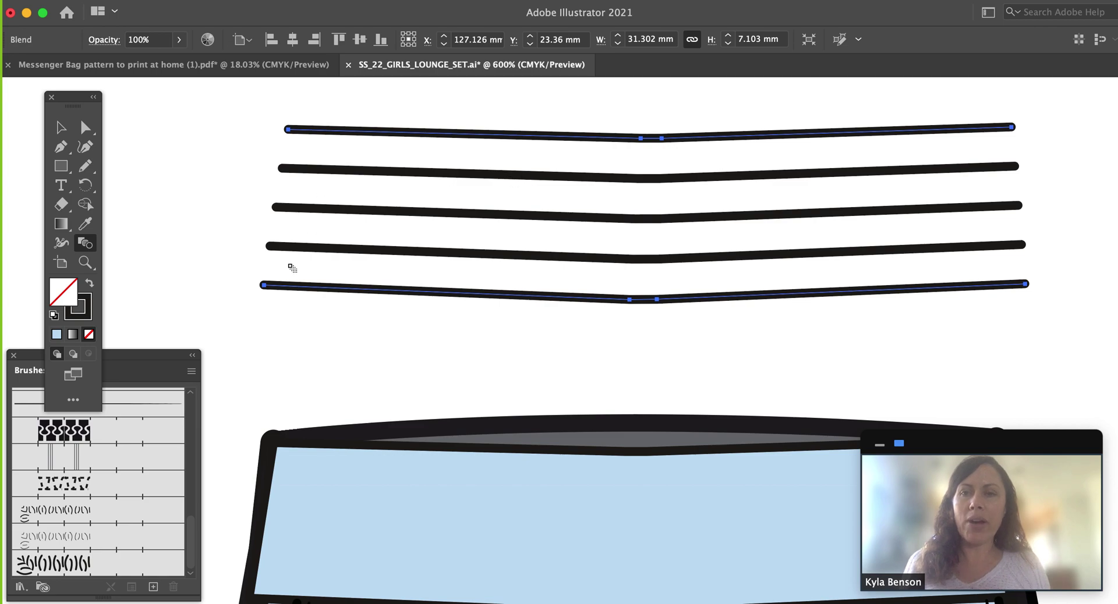
Step: Check a single blend line with Direct Selection, then reselect the whole blend
click(85, 127)
click(303, 174)
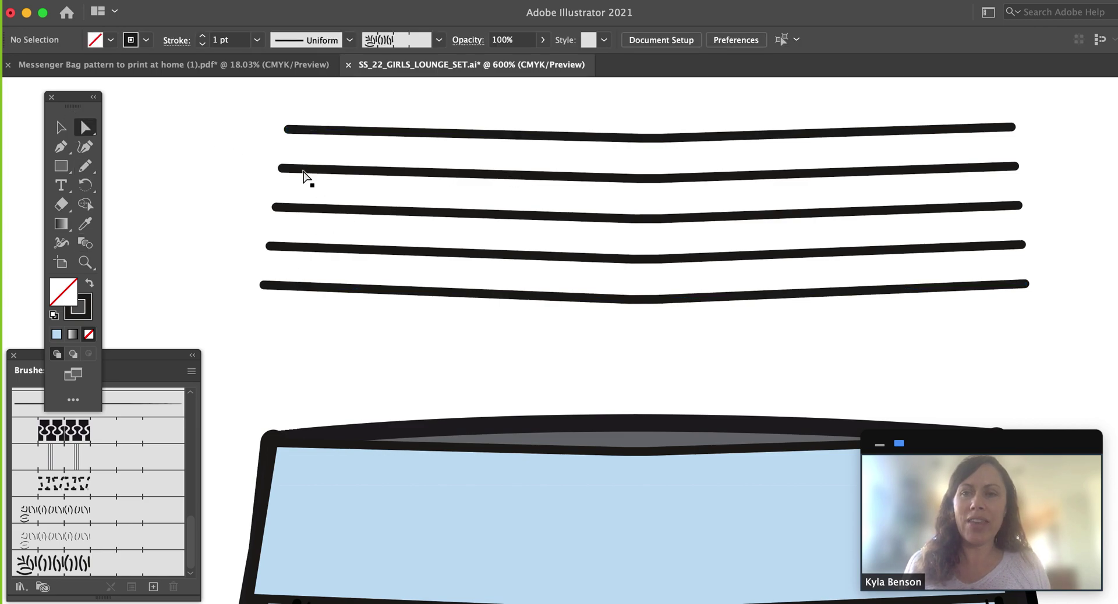
click(384, 158)
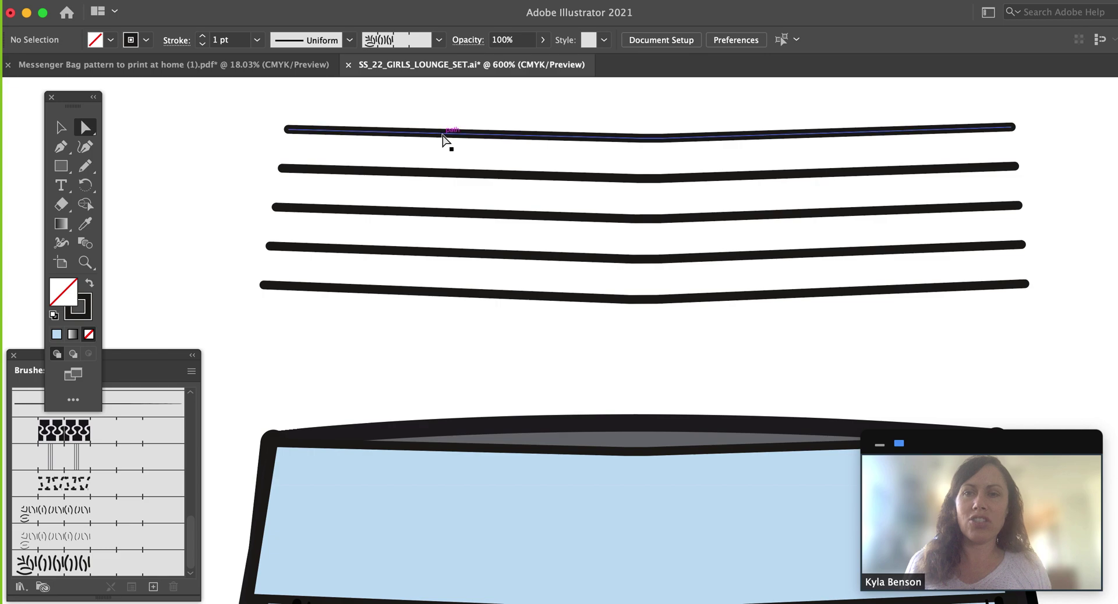
click(61, 127)
click(527, 140)
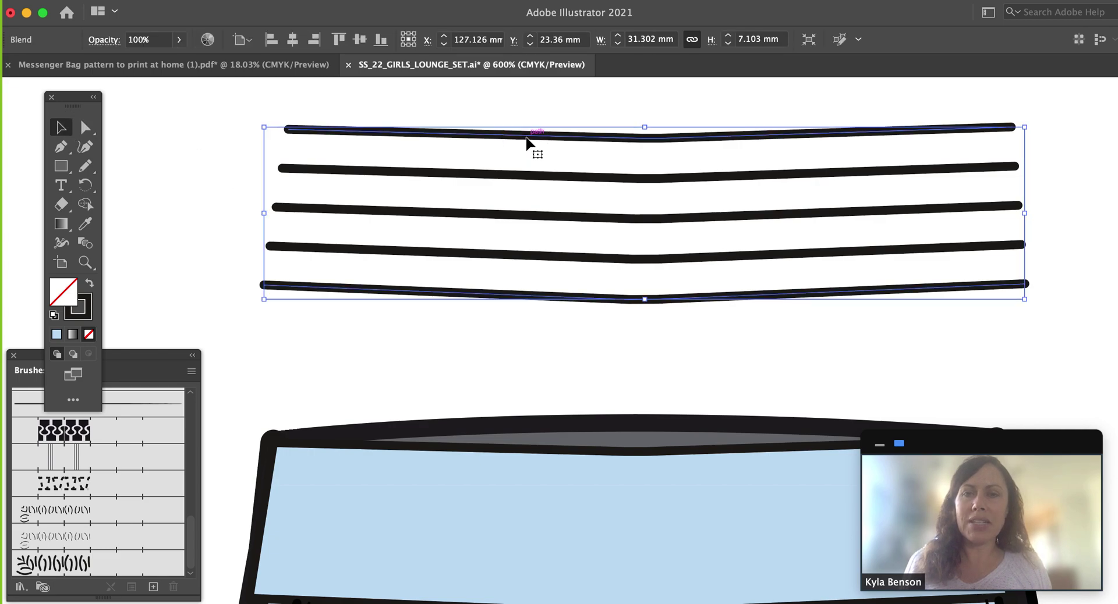
Step: Expand the blend into ordinary paths and check that the bottom line is separate
click(196, 2)
mouse_move(195, 446)
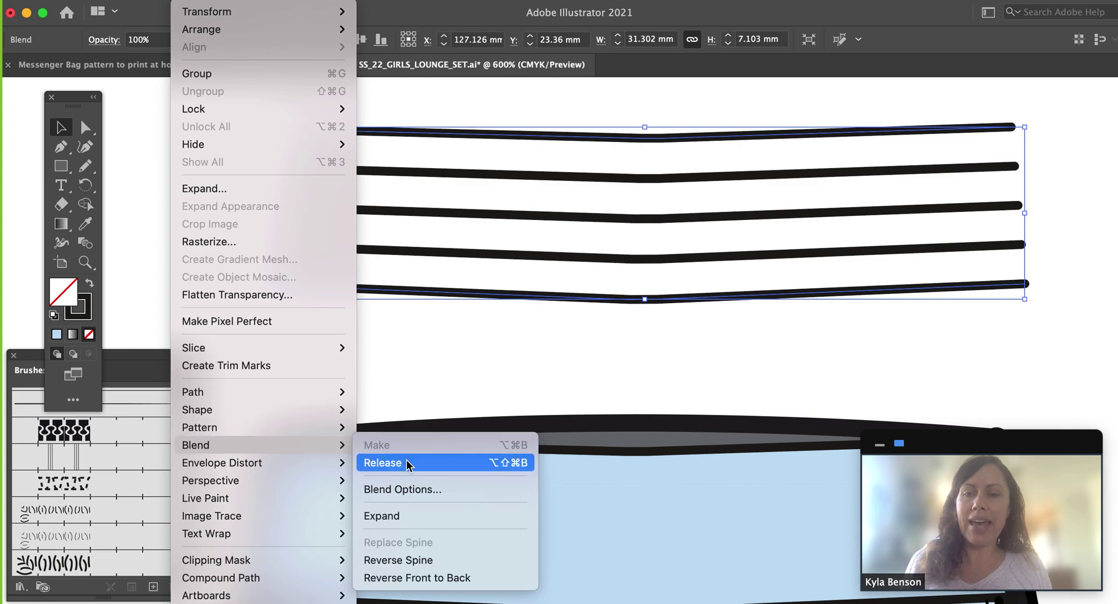
click(425, 517)
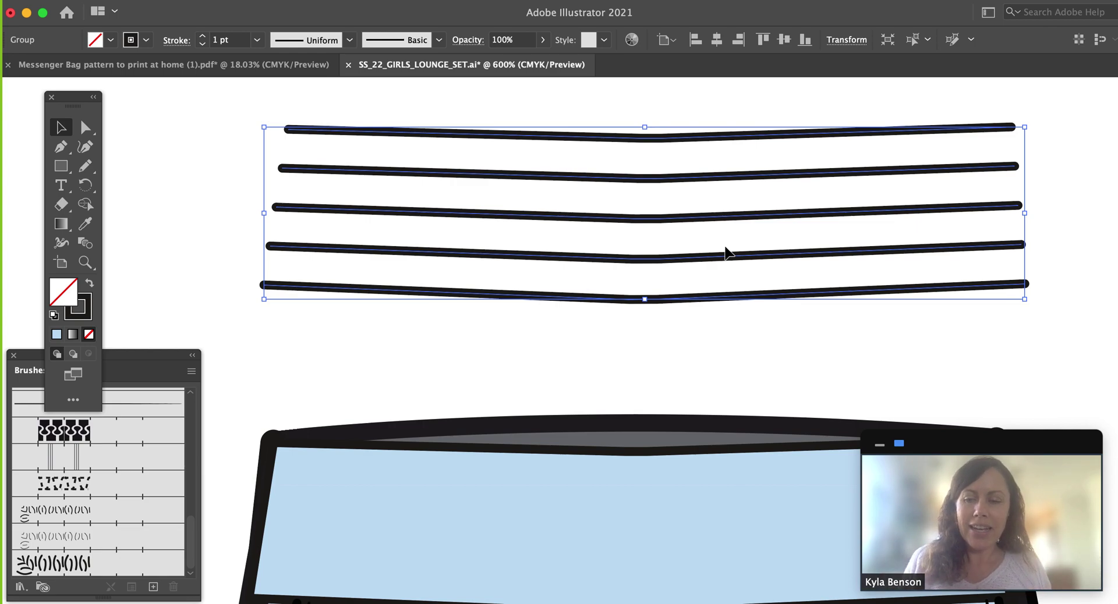
click(731, 332)
key(a)
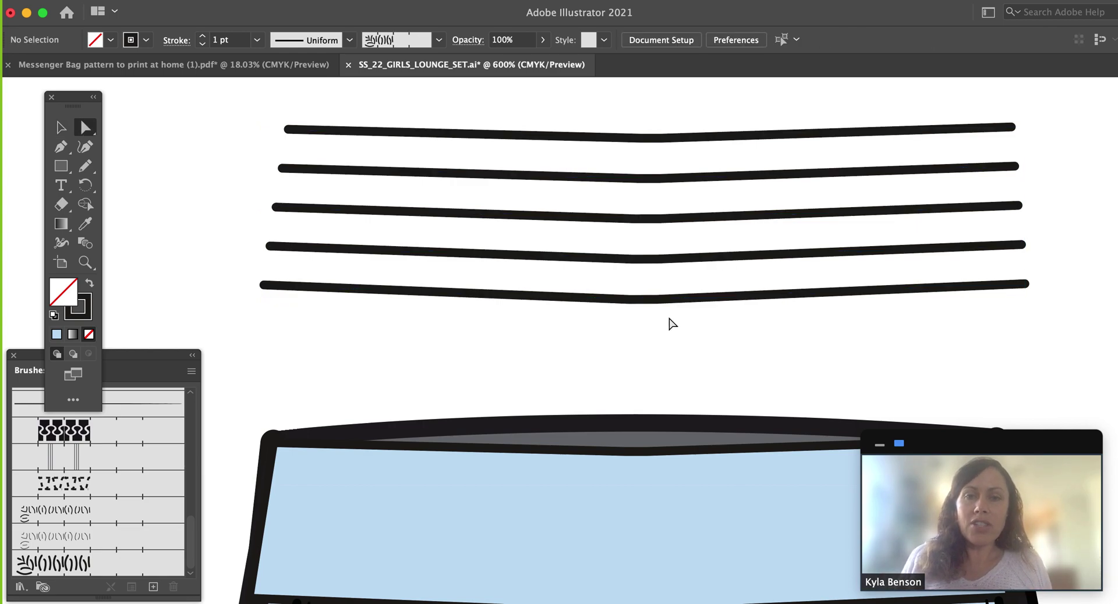
click(667, 302)
key(v)
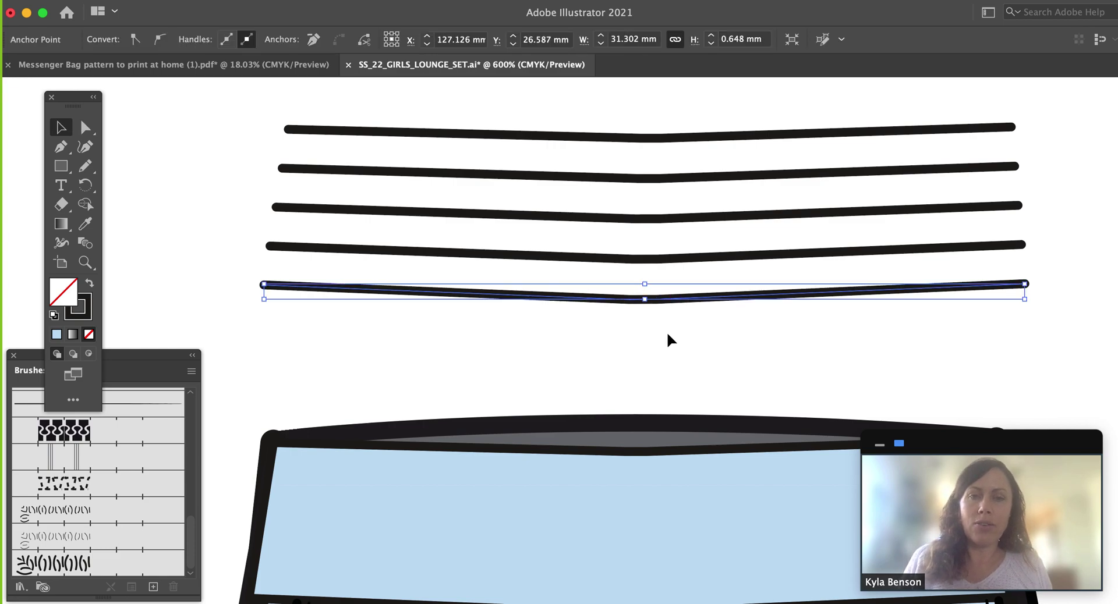
click(667, 333)
click(526, 255)
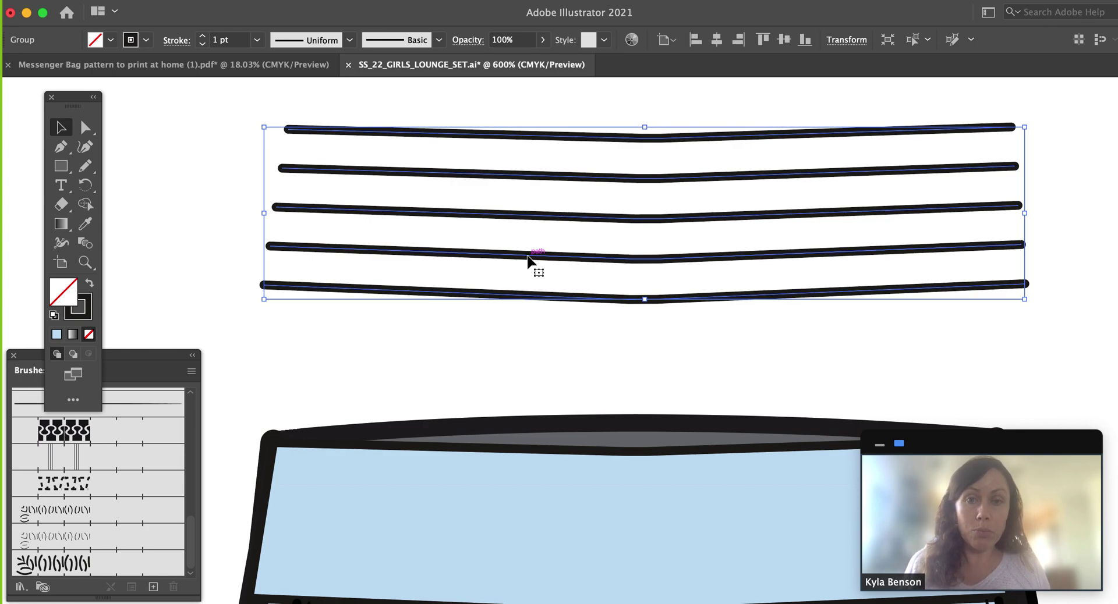
Step: Inspect the individual expanded lines in isolation mode, then exit the group
double_click(528, 259)
click(531, 256)
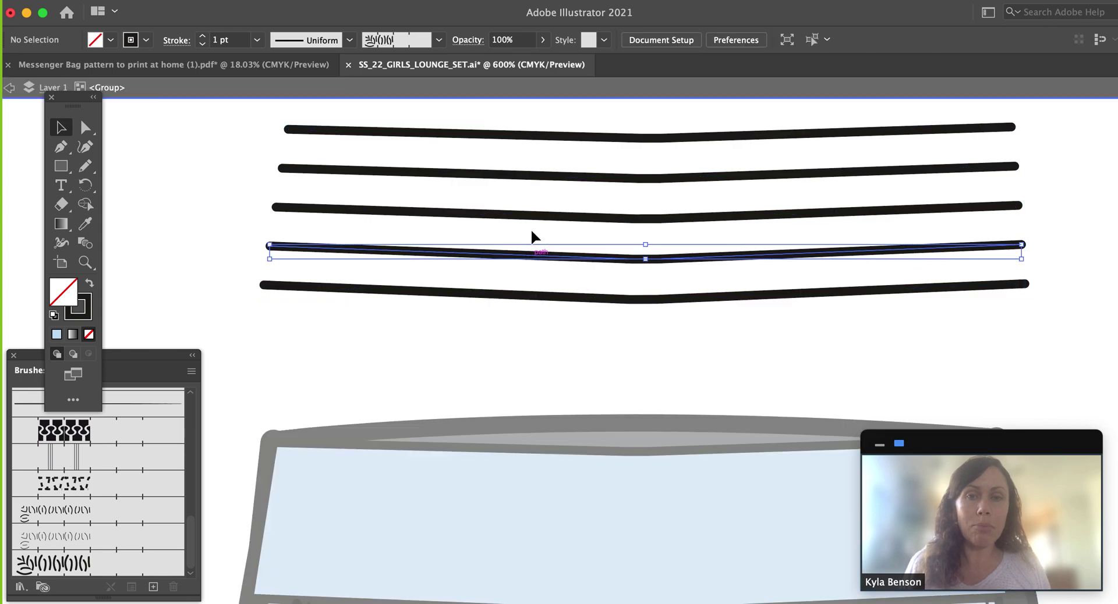
click(534, 214)
click(536, 172)
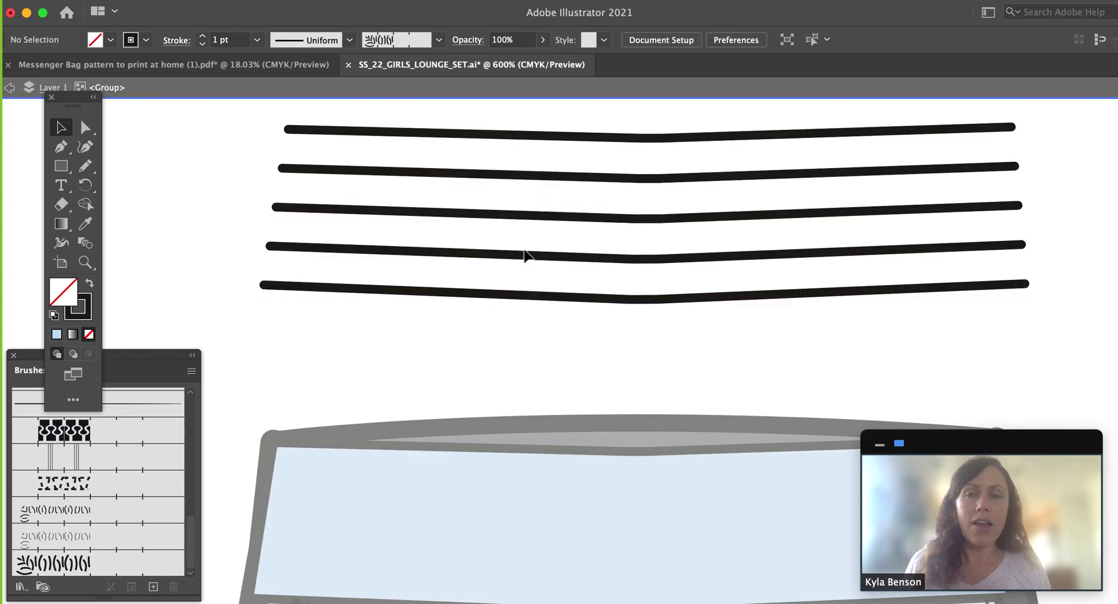
key(Escape)
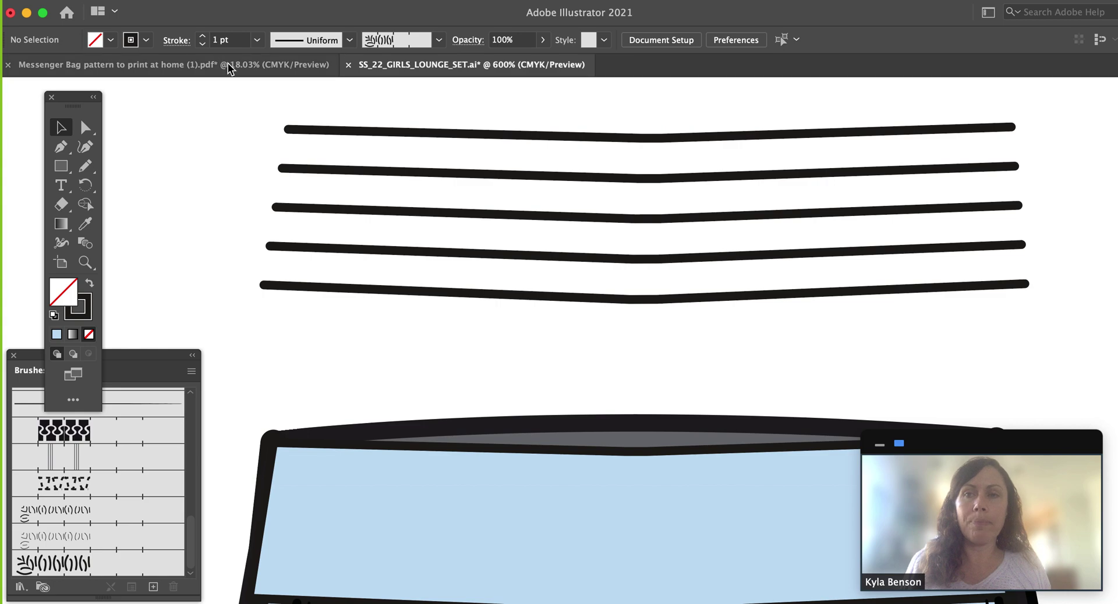
Step: Ungroup the five expanded lines with Object > Ungroup
click(195, 1)
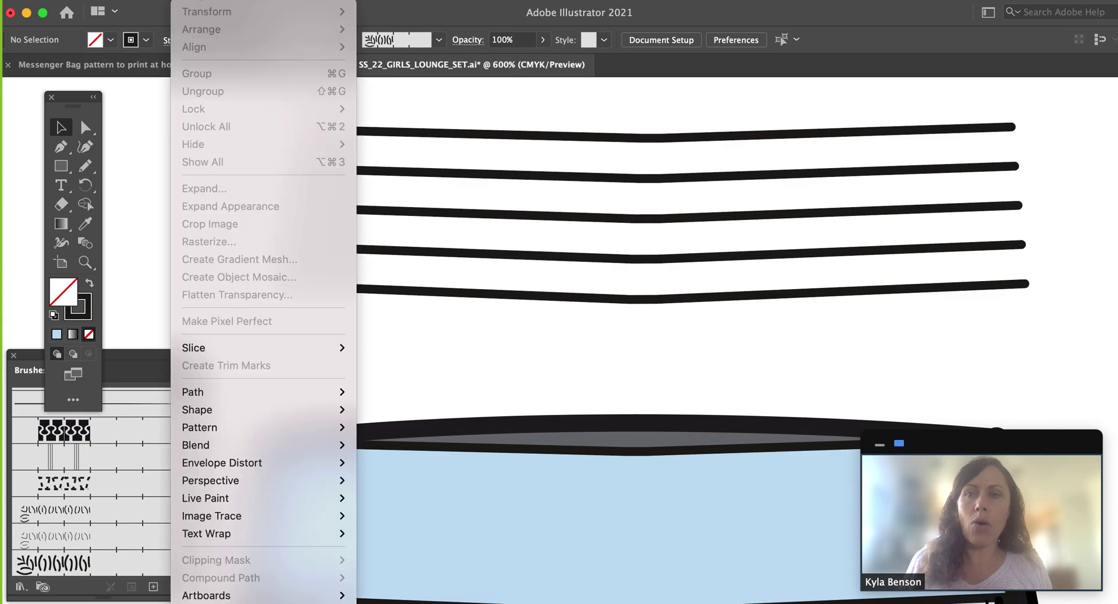
click(475, 119)
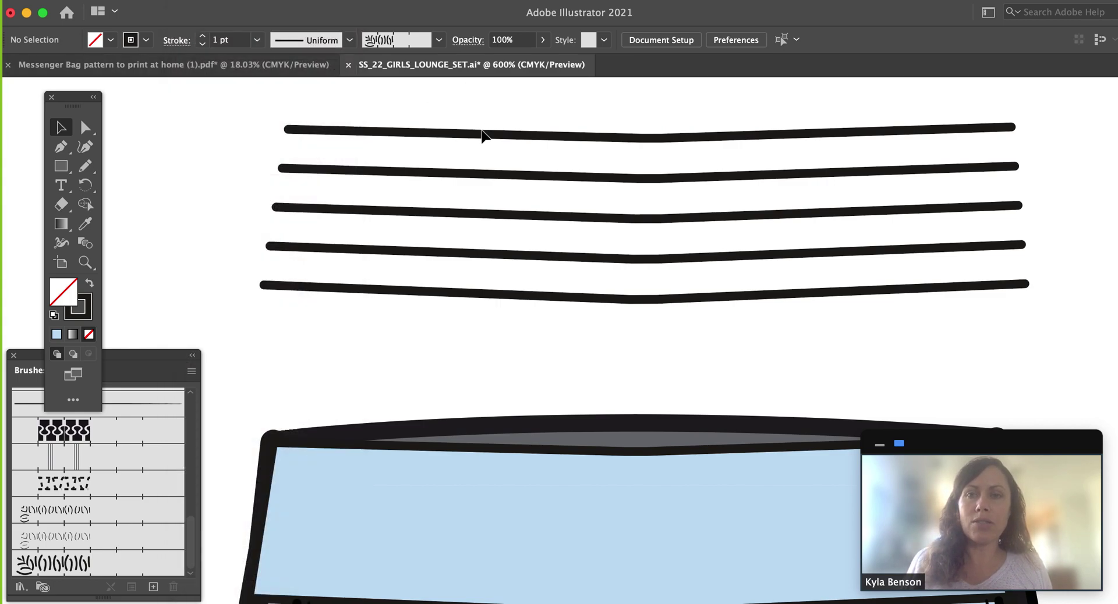
click(482, 135)
click(201, 1)
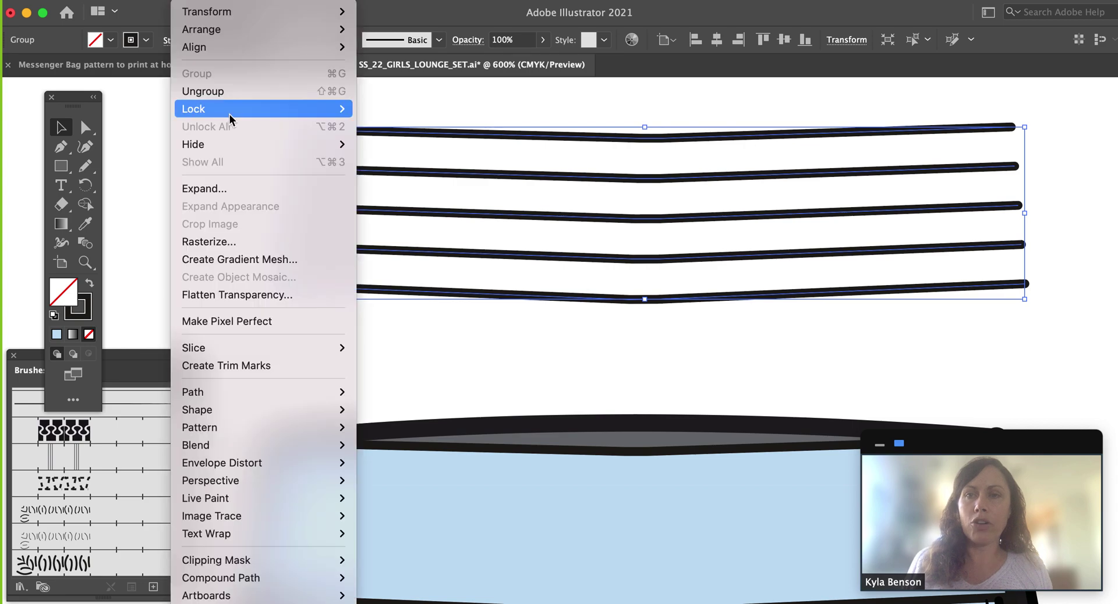
click(267, 92)
click(493, 132)
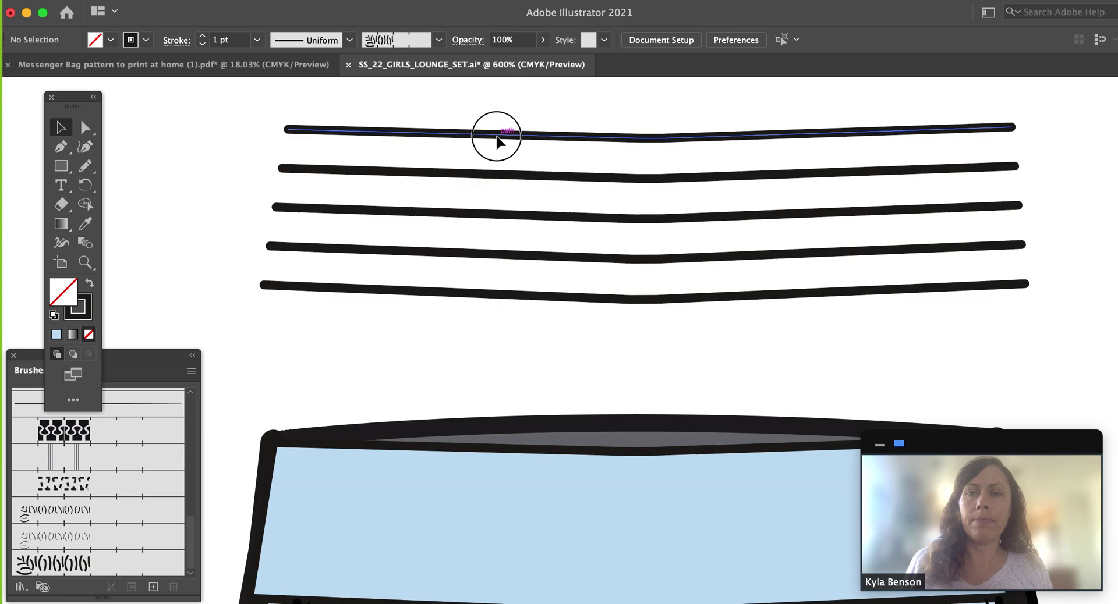
Step: Delete the top and bottom lines and apply the squiggle pattern brush to the other three
shift+click(589, 298)
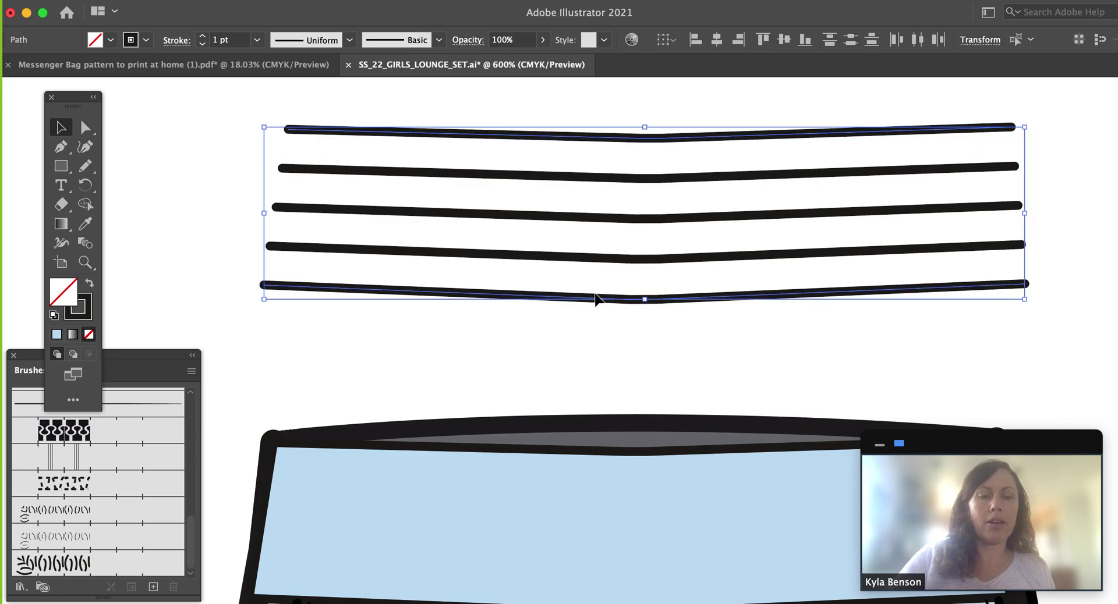
key(Delete)
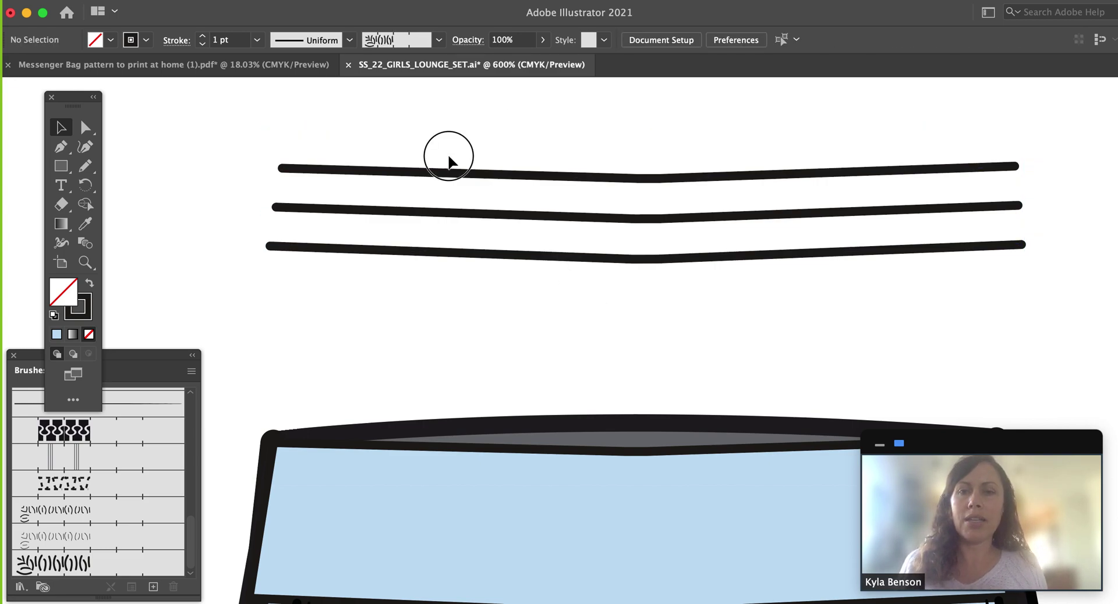
drag(449, 156, 533, 307)
click(109, 567)
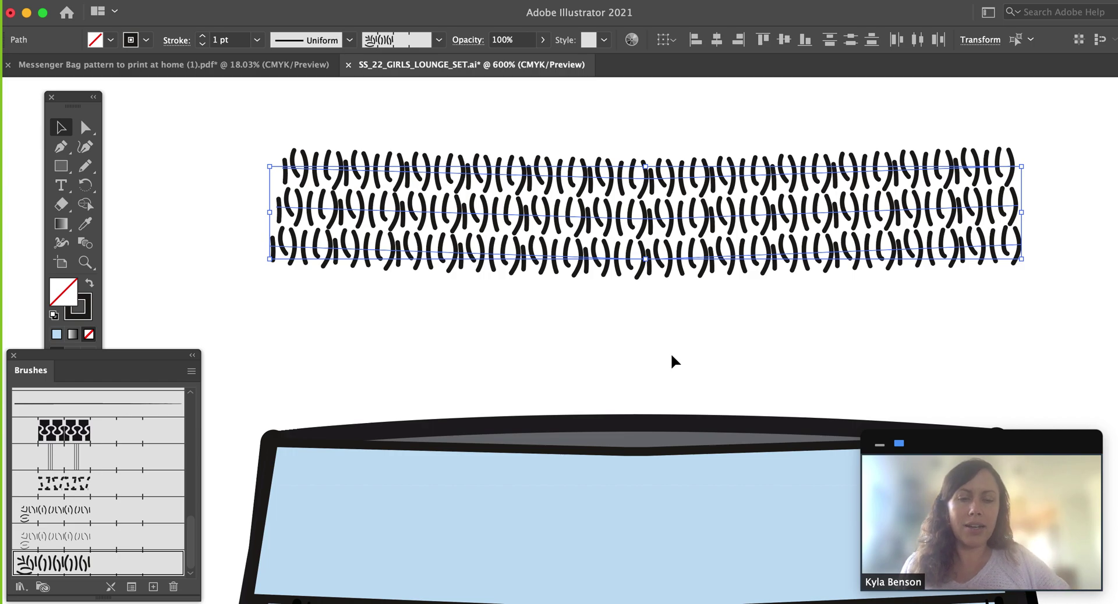
Step: Move the three squiggle rows down onto the pants waistband and adjust the bottom row
key(ctrl+minus)
mouse_move(661, 364)
mouse_down()
mouse_move(673, 160)
mouse_move(652, 357)
mouse_up()
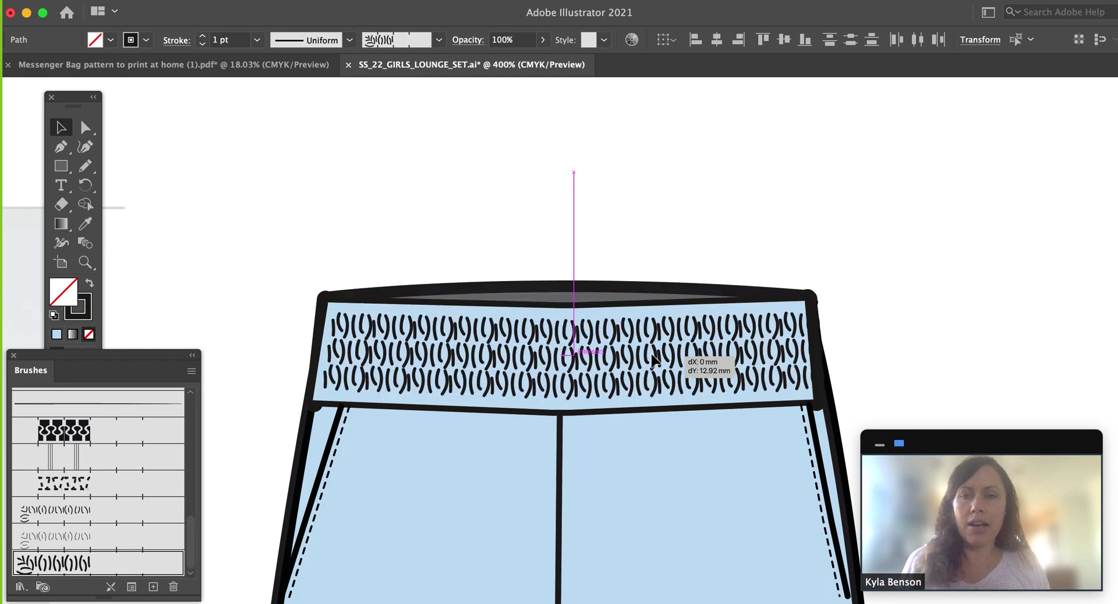
click(589, 286)
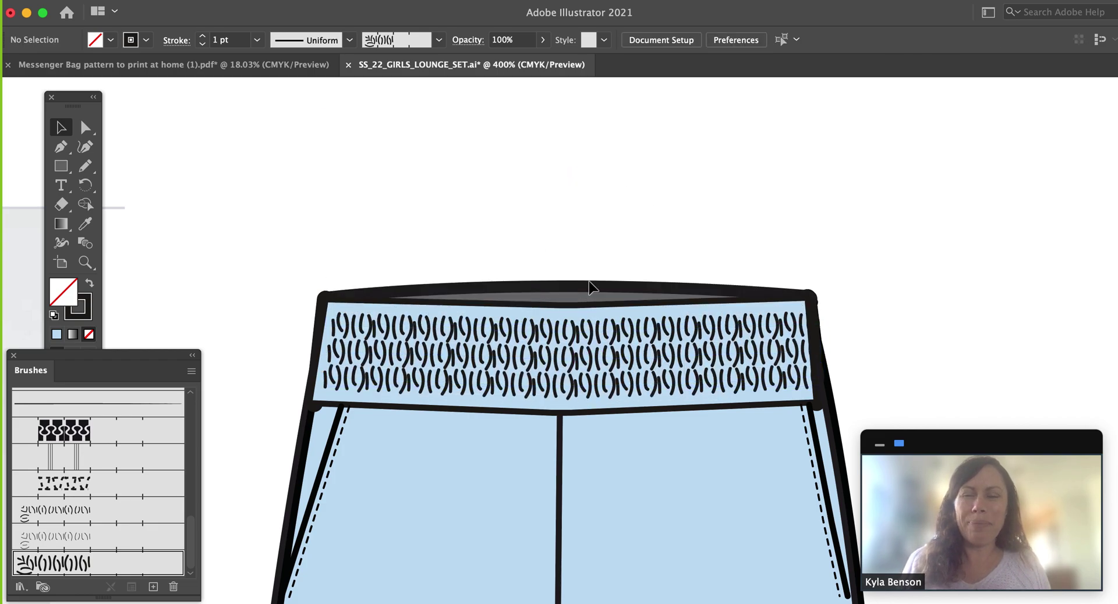
click(566, 388)
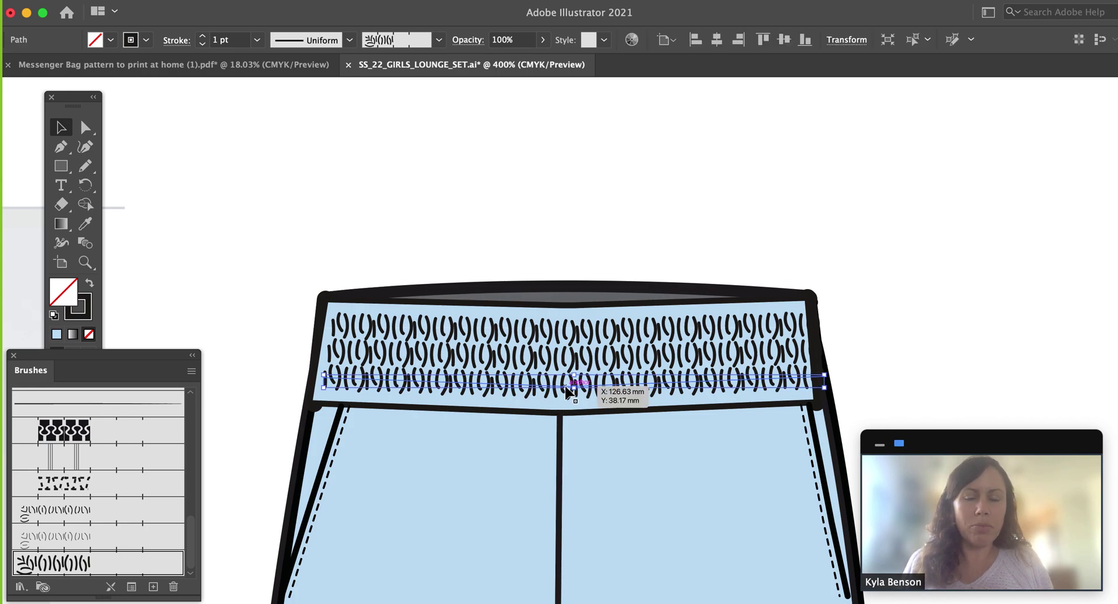
key(Down)
key(Down)
drag(568, 391, 573, 326)
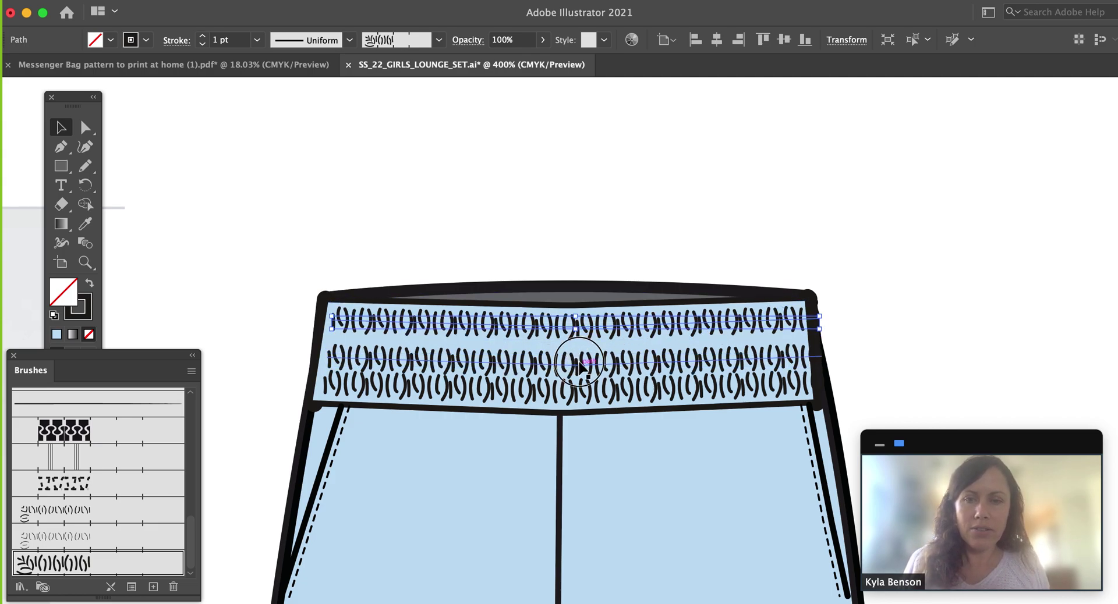
Step: Check the middle squiggle row, deselect everything, and switch to Direct Selection
click(579, 362)
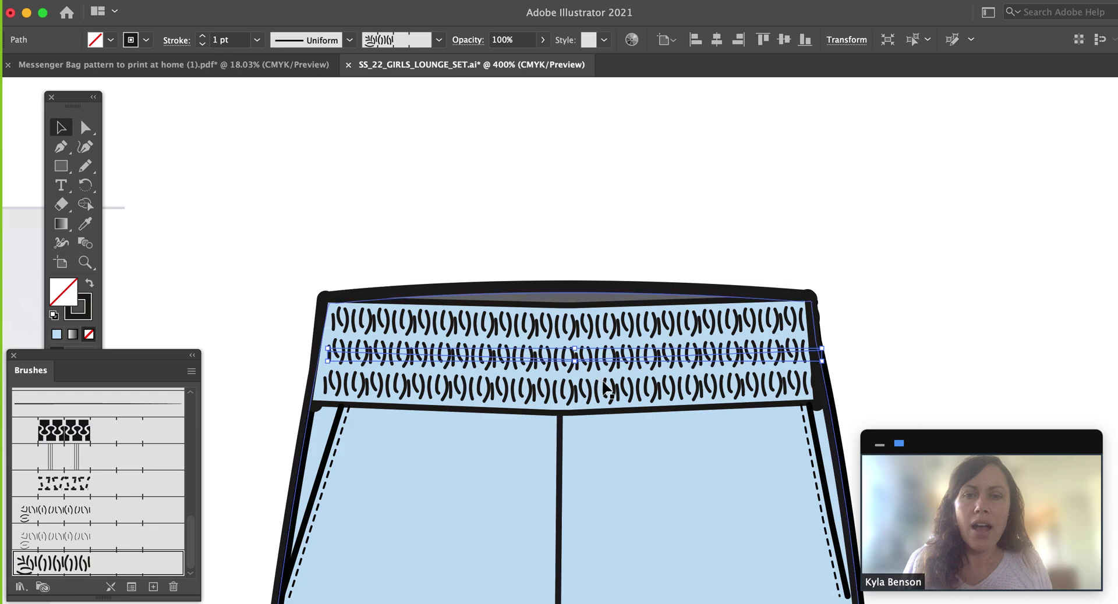
key(super+shift+a)
key(super+shift+a)
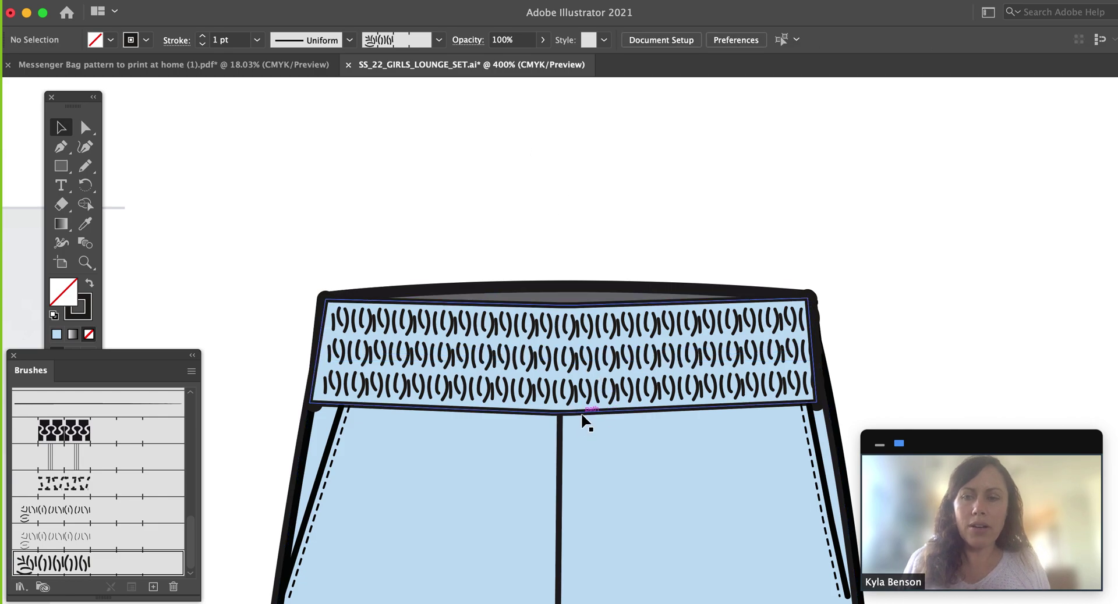
click(571, 420)
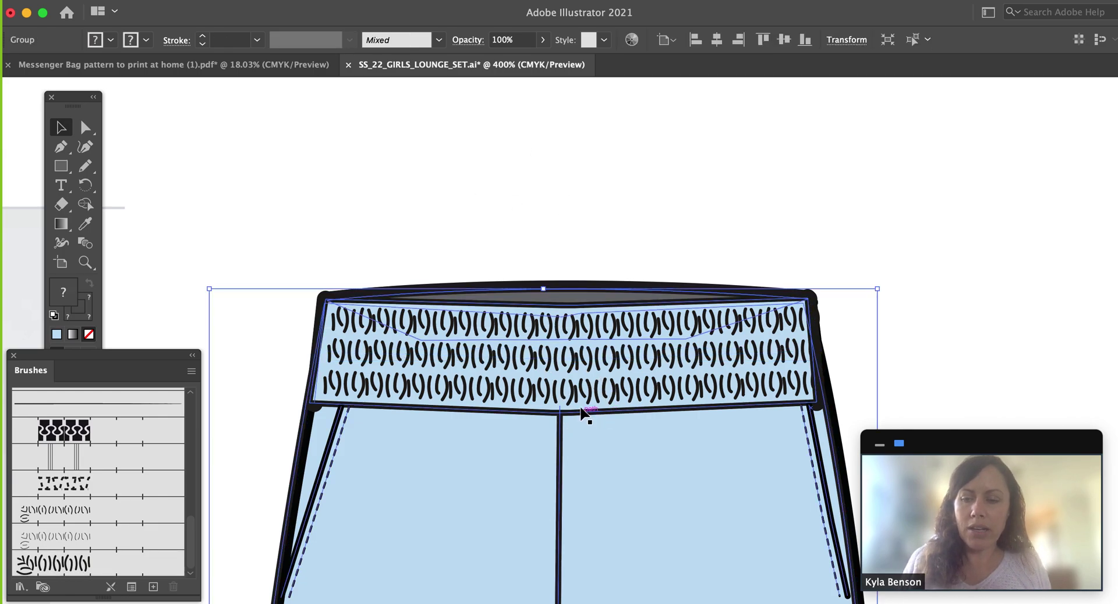
click(569, 225)
key(a)
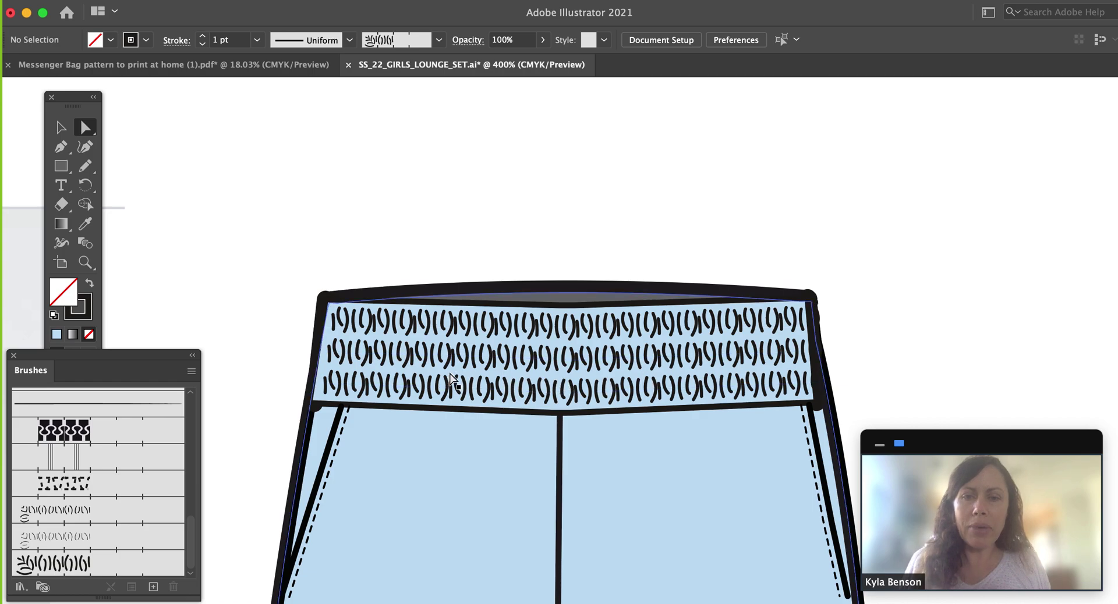
Step: Copy the waistband's top and bottom edges above the pants with no fill
click(552, 414)
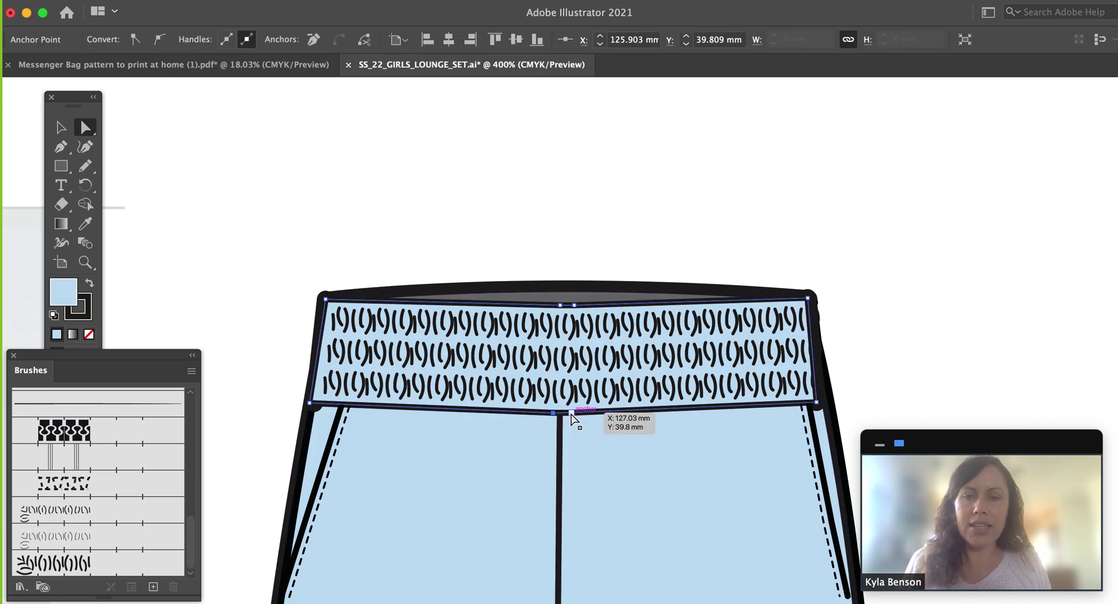
shift+click(570, 413)
shift+click(560, 305)
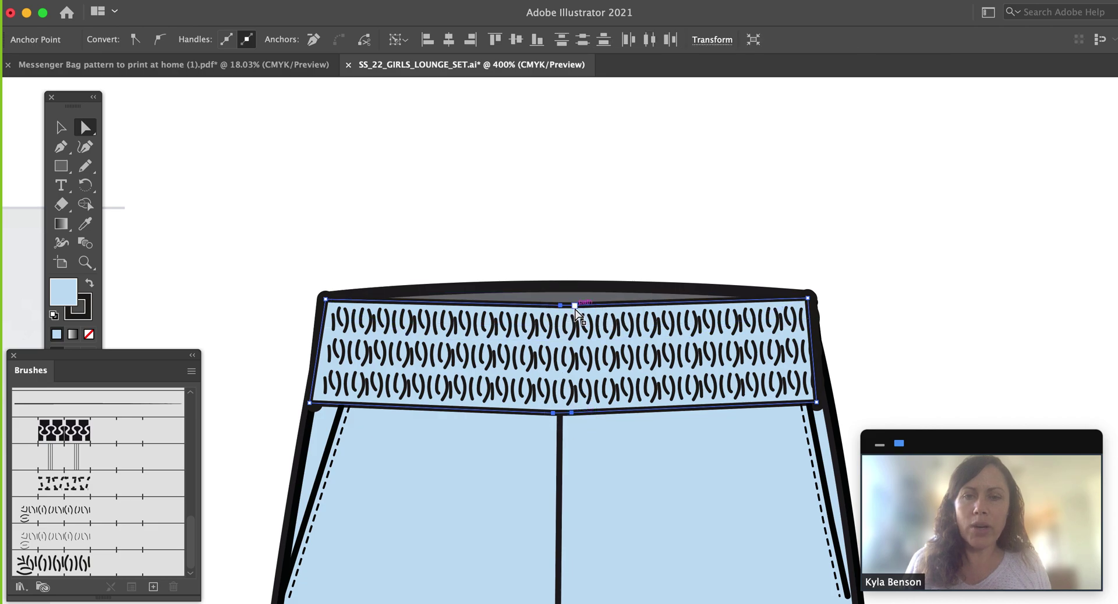
shift+click(574, 305)
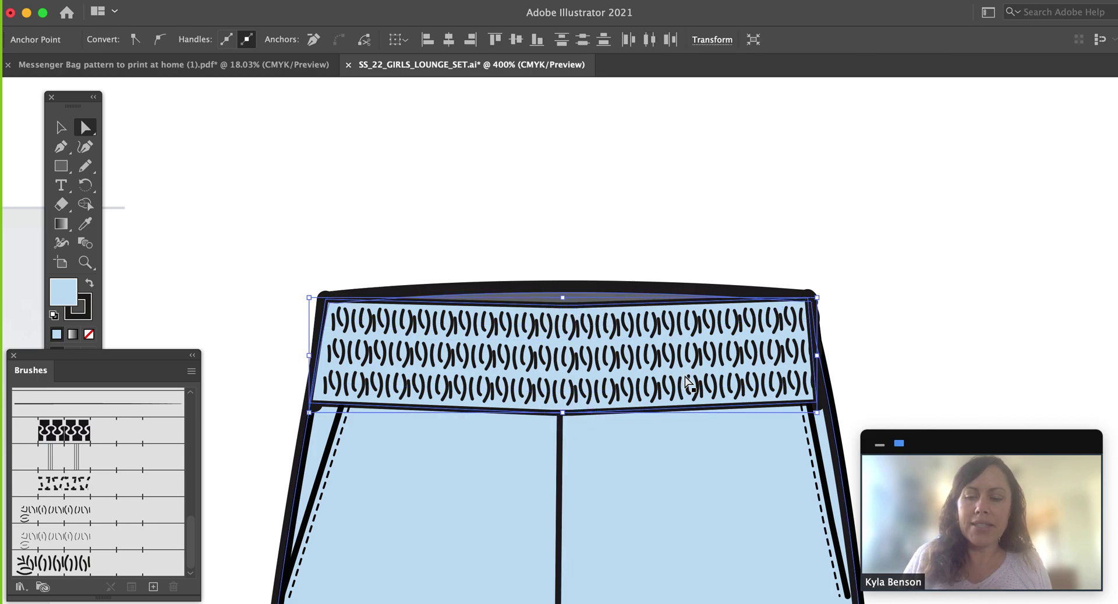
drag(688, 385, 696, 391)
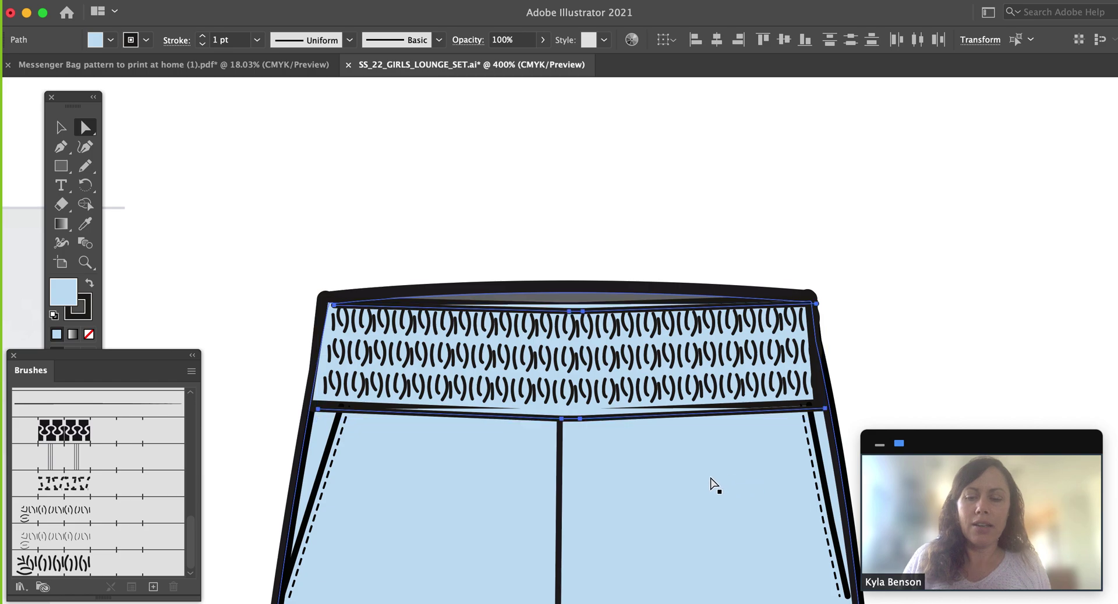
key(v)
drag(626, 418, 601, 238)
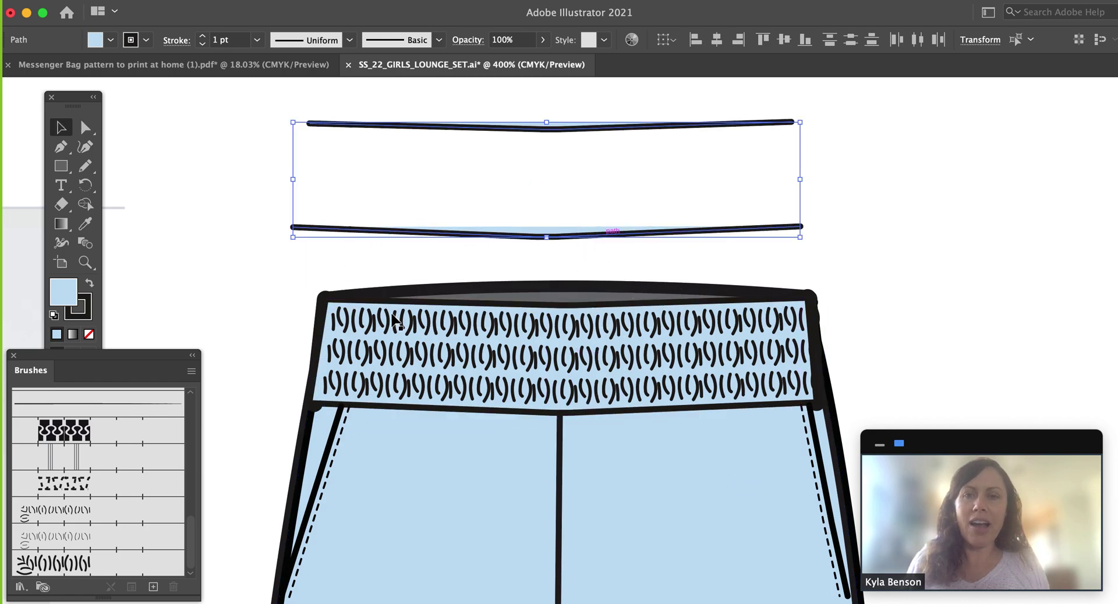
click(88, 334)
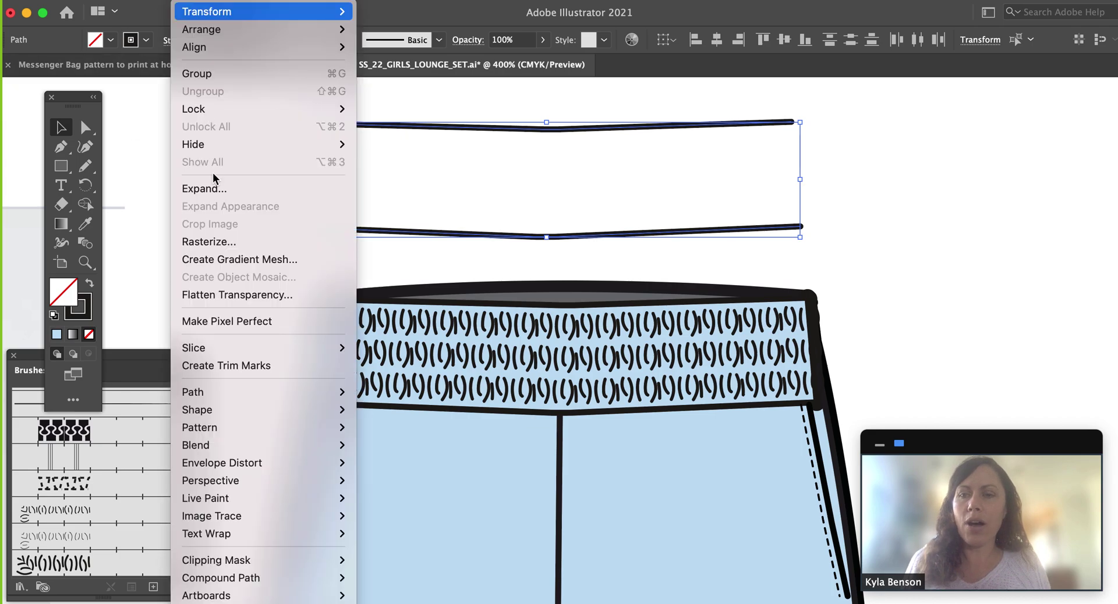
Step: Blend the two edge copies with 2 specified steps
click(186, 1)
mouse_move(195, 446)
click(391, 452)
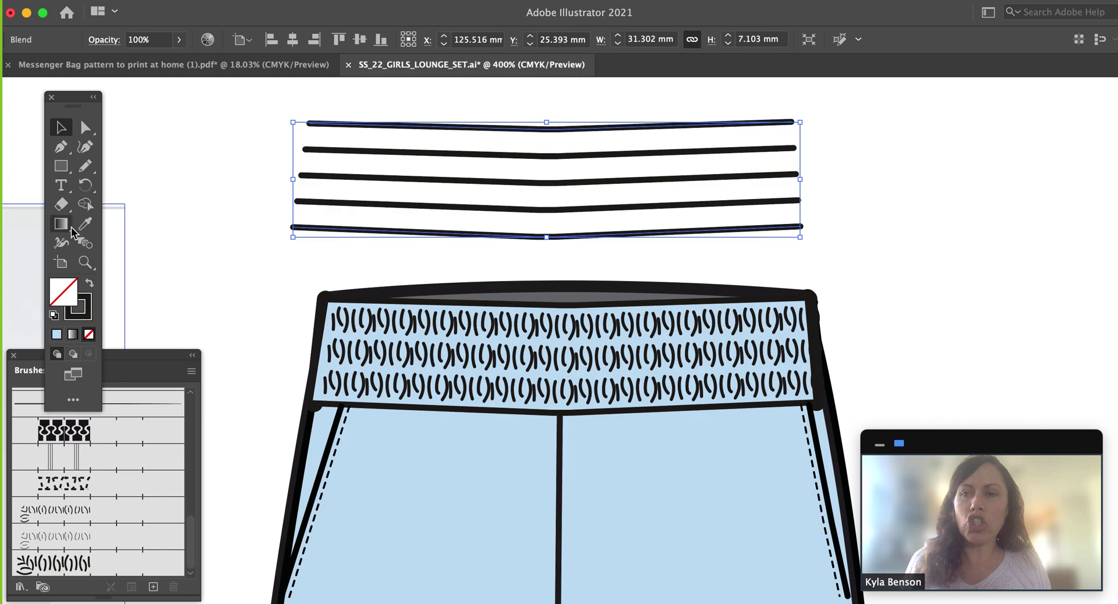
double_click(85, 242)
key(Tab)
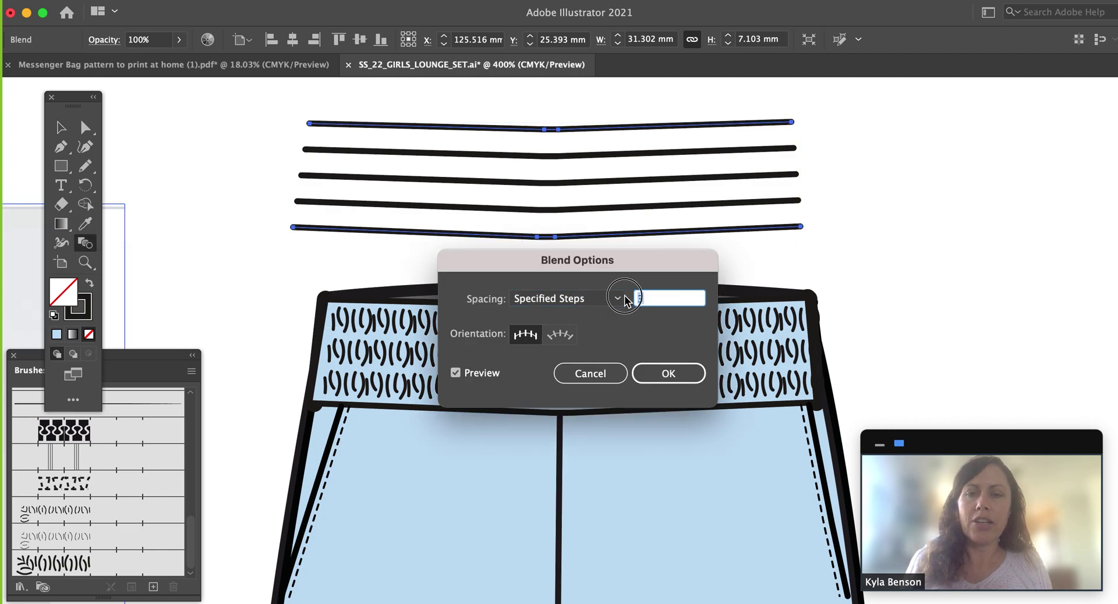
text(2)
click(669, 378)
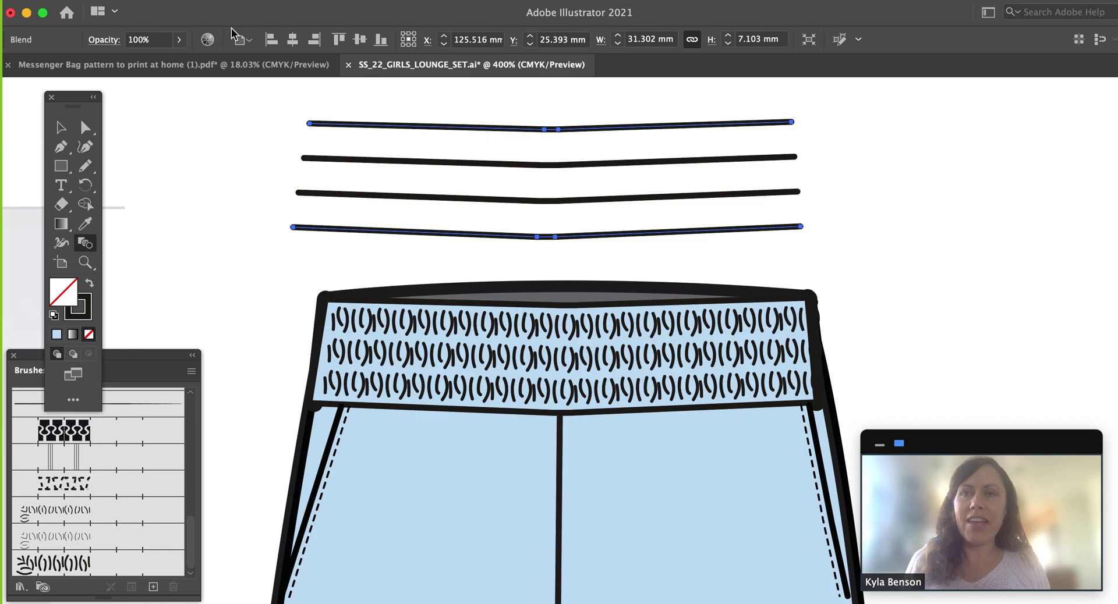
Step: Expand the blend, delete its outer lines, and move the middle pair onto the waistband
click(201, 2)
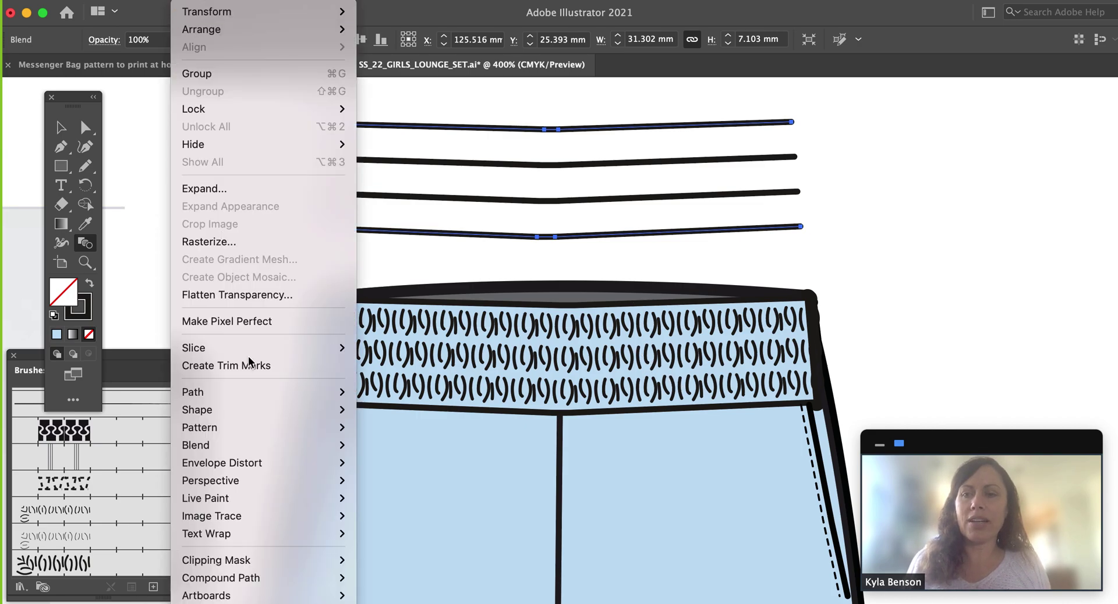
mouse_move(195, 445)
click(411, 516)
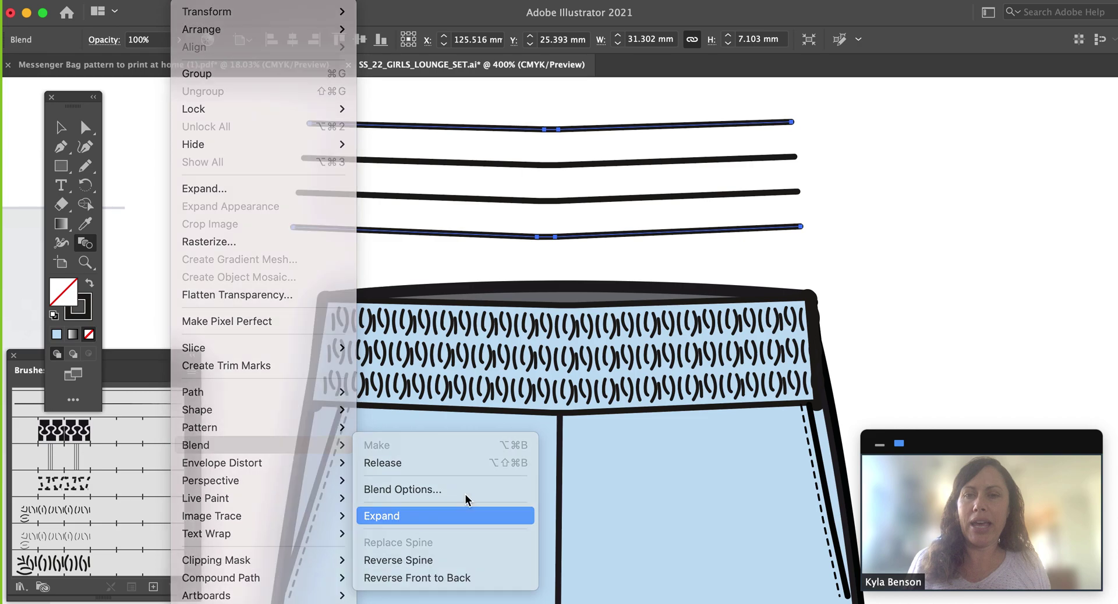
key(v)
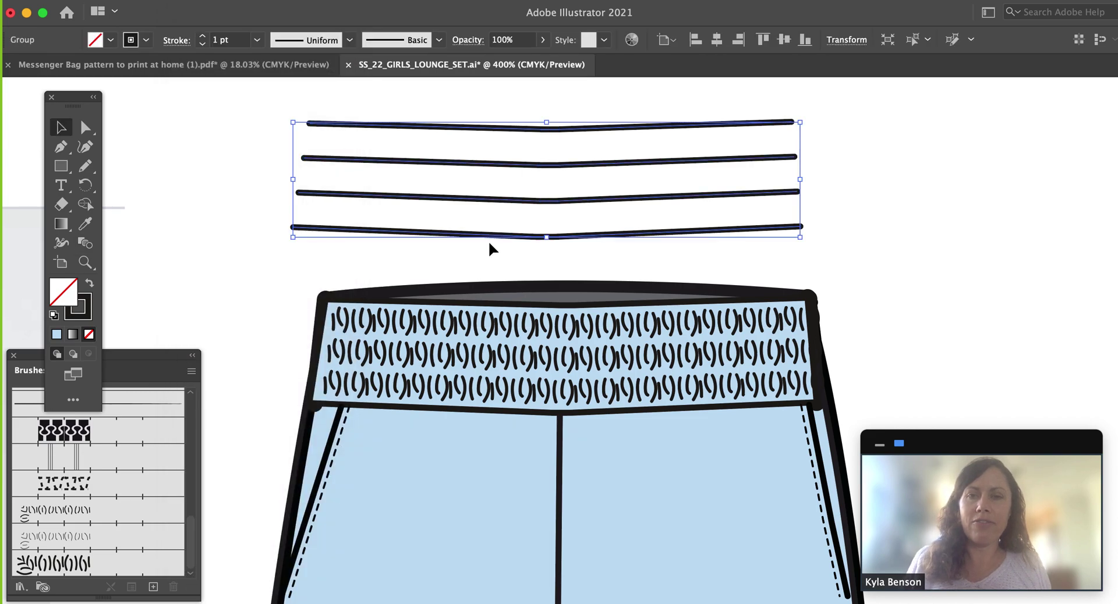
double_click(492, 236)
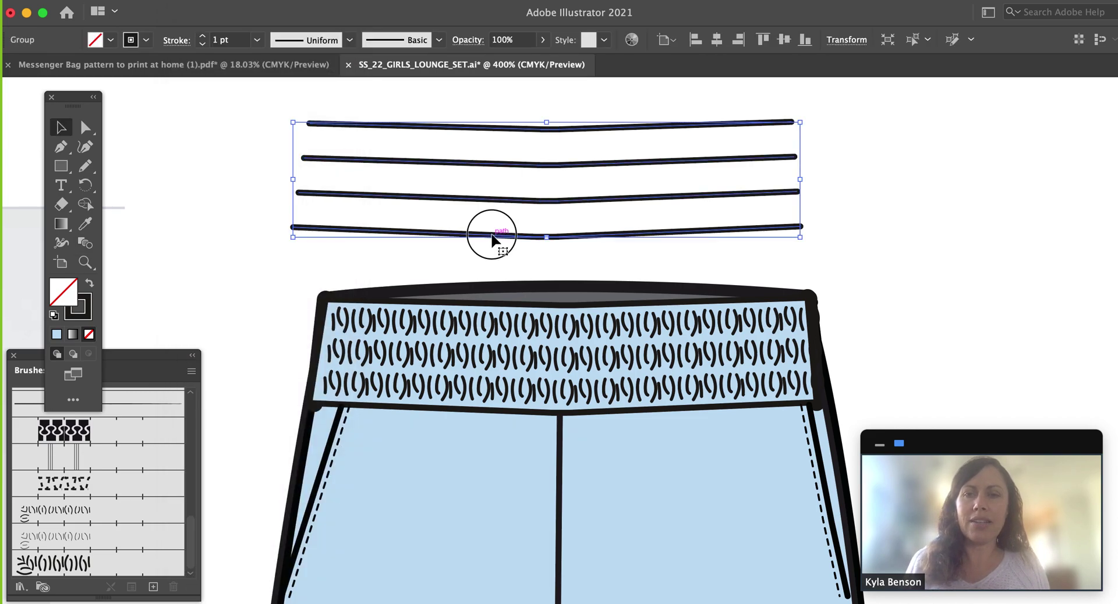
click(491, 236)
key(Delete)
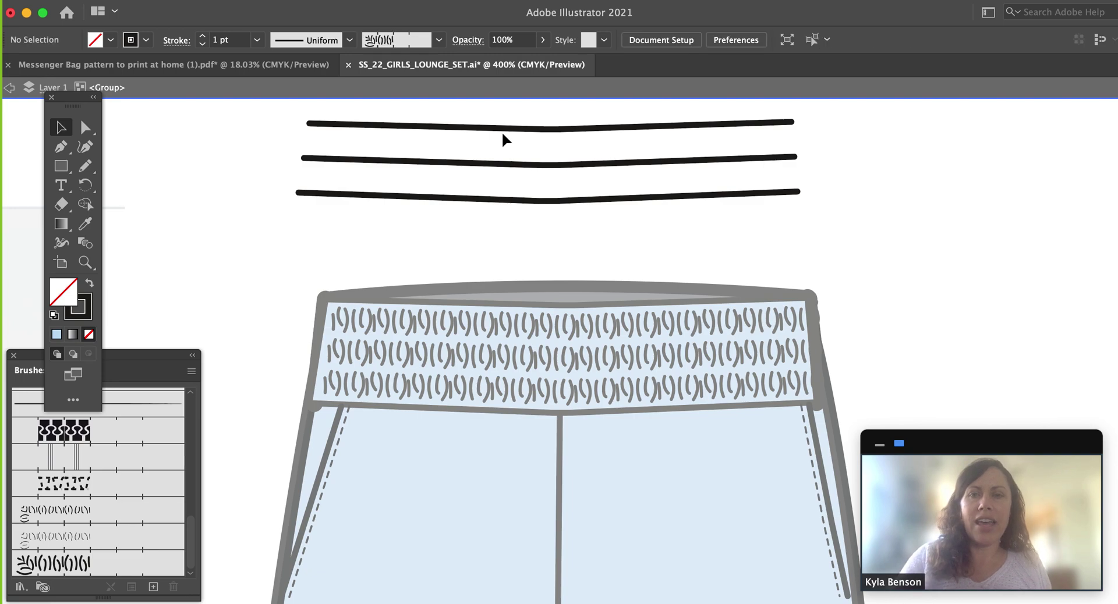
click(501, 127)
key(Delete)
key(Escape)
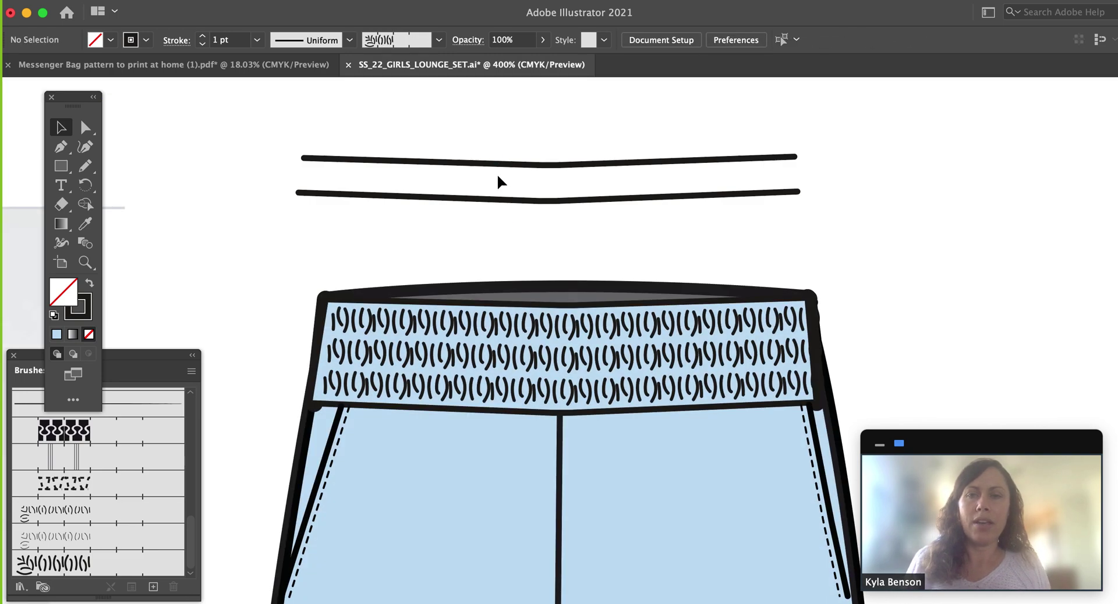
click(500, 167)
drag(500, 167, 520, 343)
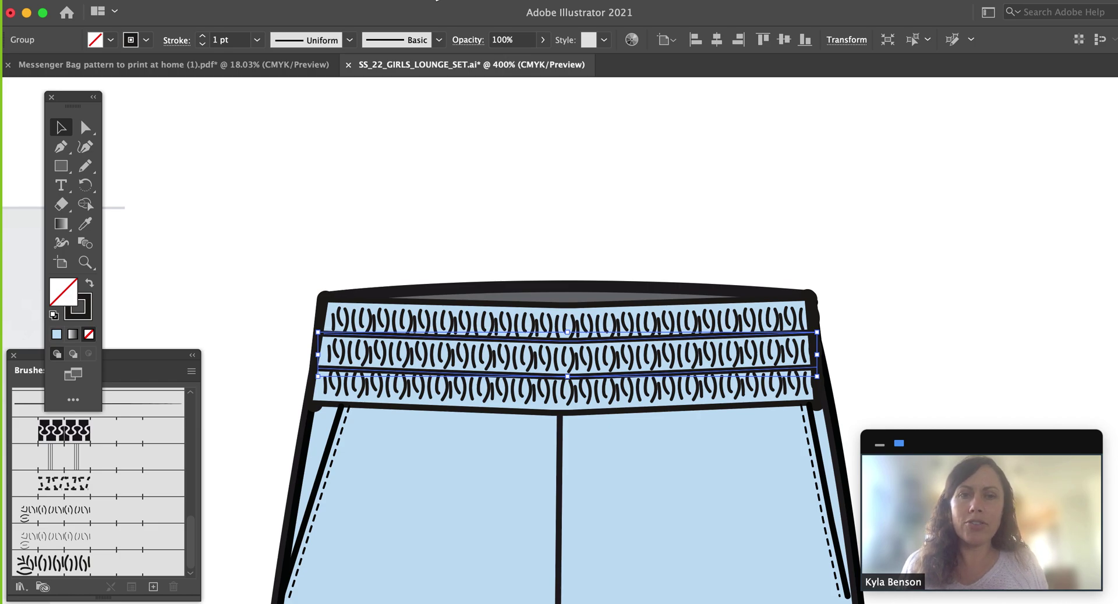
Step: Give the two dividing lines a 0.5 pt dashed stroke (3 pt dash, 2 pt gap)
click(432, 1)
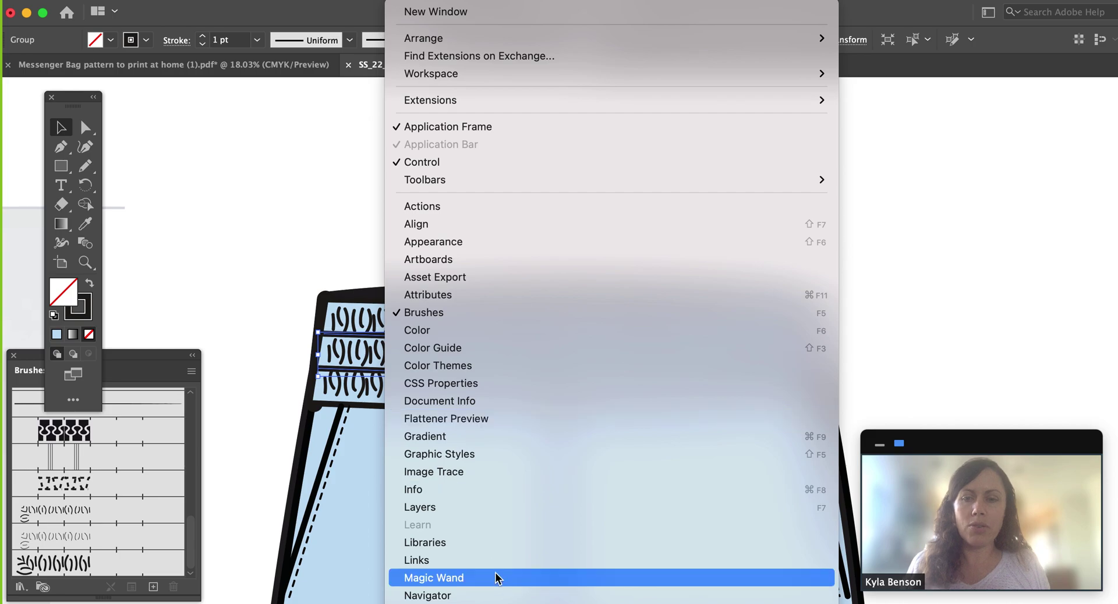
scroll(494, 491, down, 3)
scroll(494, 491, down, 3)
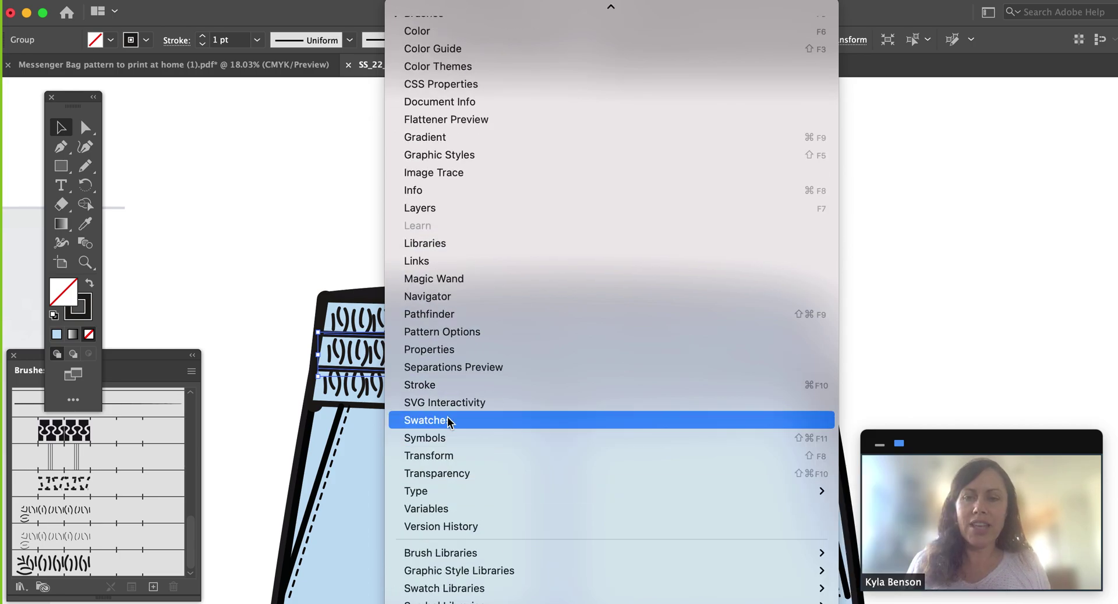
click(428, 386)
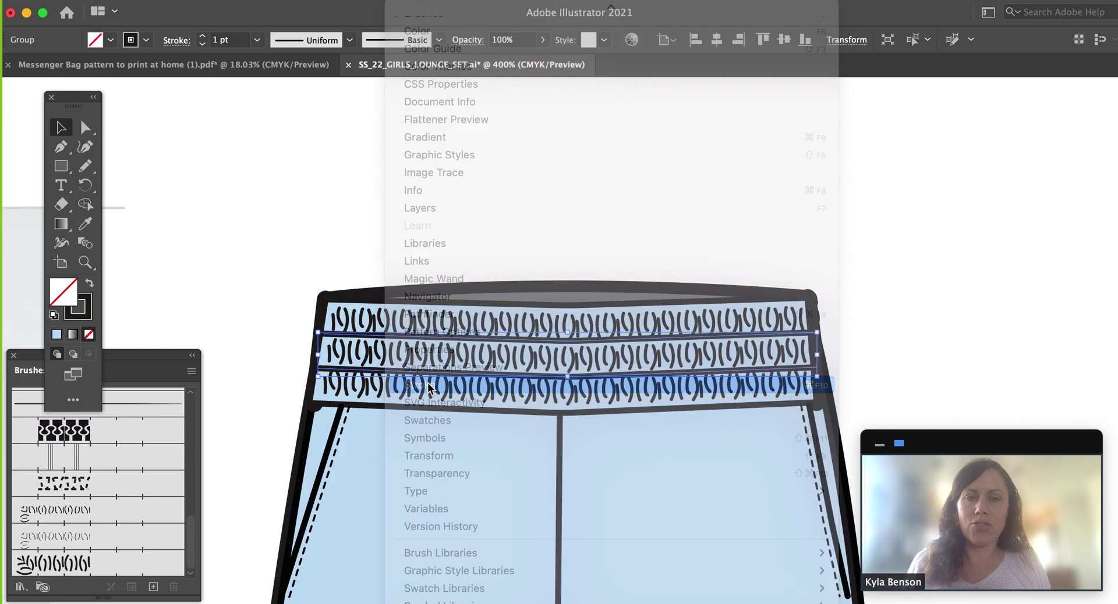
mouse_move(1077, 226)
mouse_down()
mouse_move(895, 125)
mouse_move(925, 110)
mouse_up()
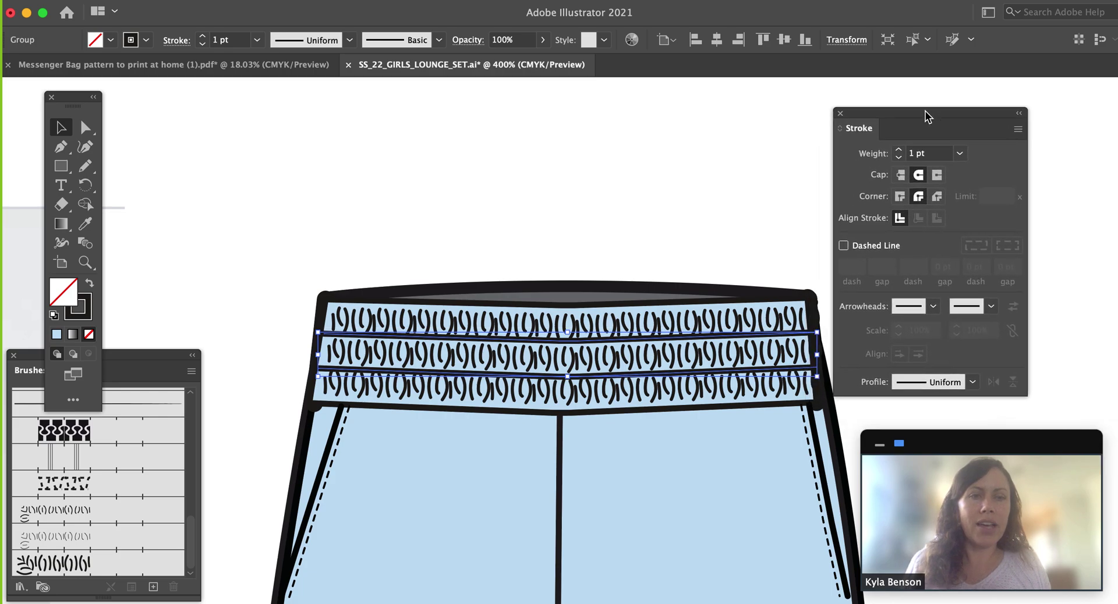
click(844, 245)
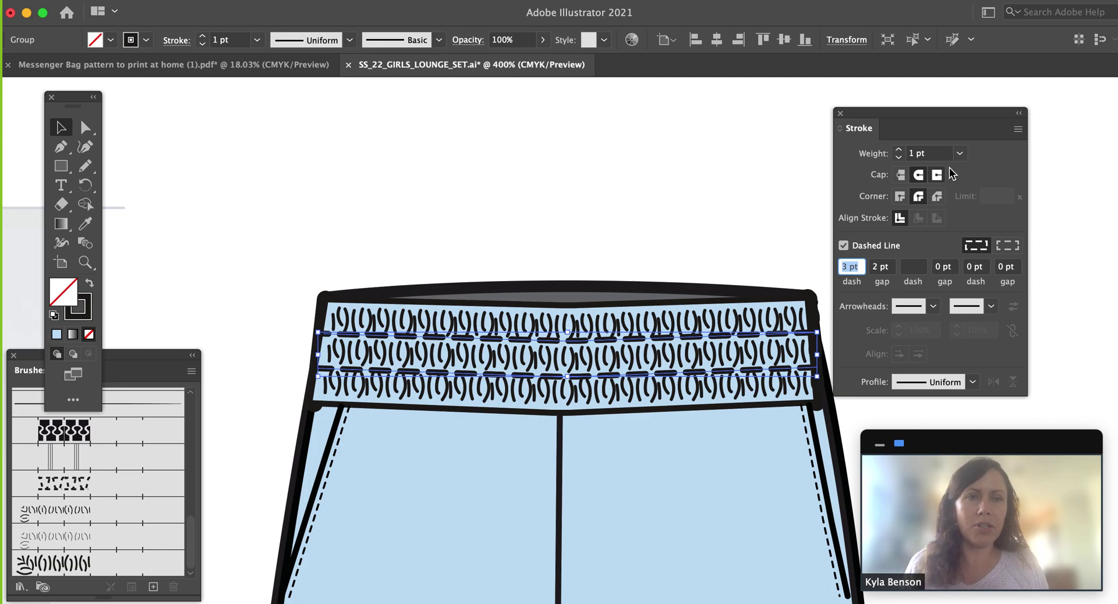
click(960, 153)
click(978, 187)
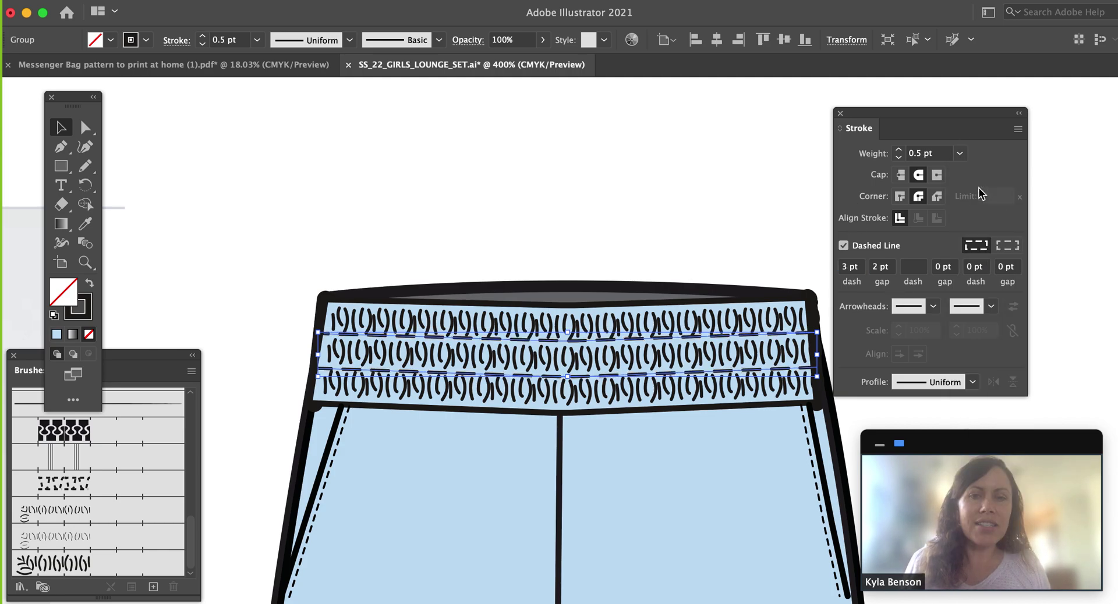
click(757, 181)
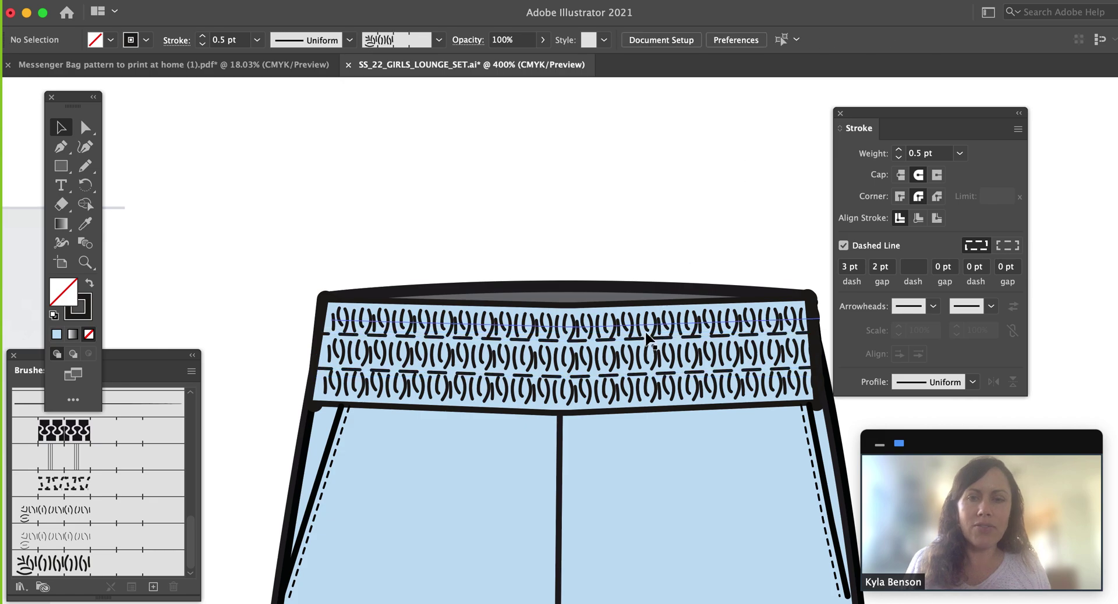
Step: Zoom in and nudge the upper squiggle arc row slightly lower
drag(514, 275, 588, 279)
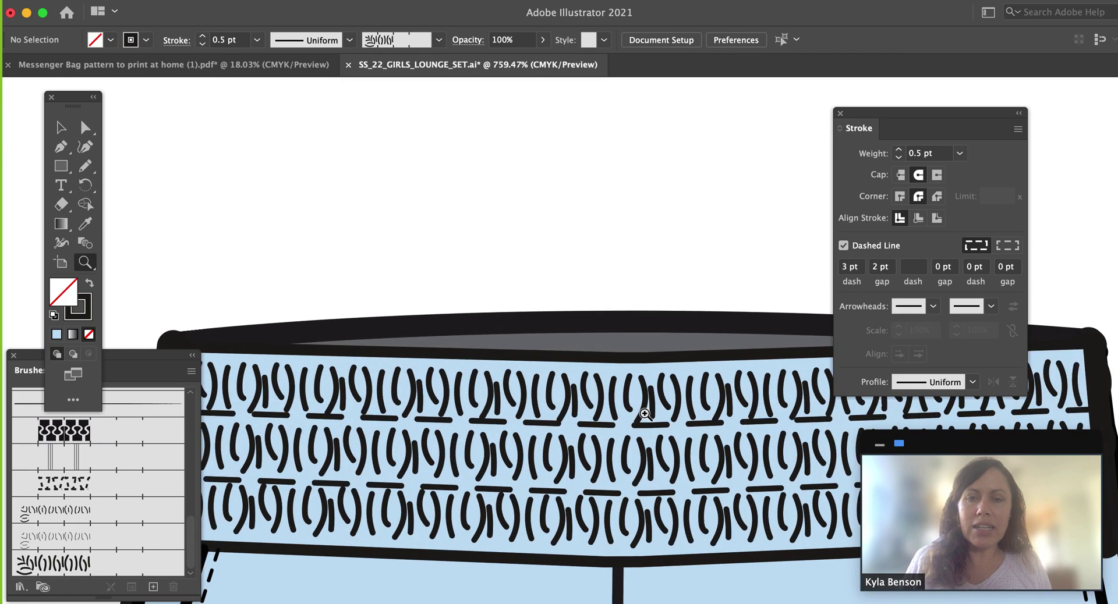
click(648, 399)
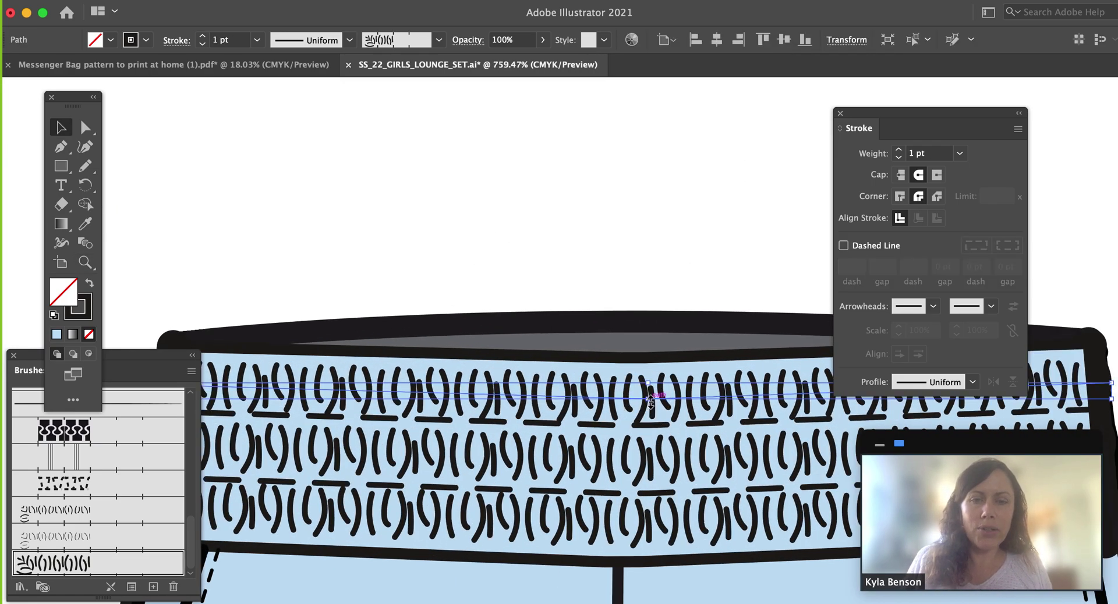
key(Up)
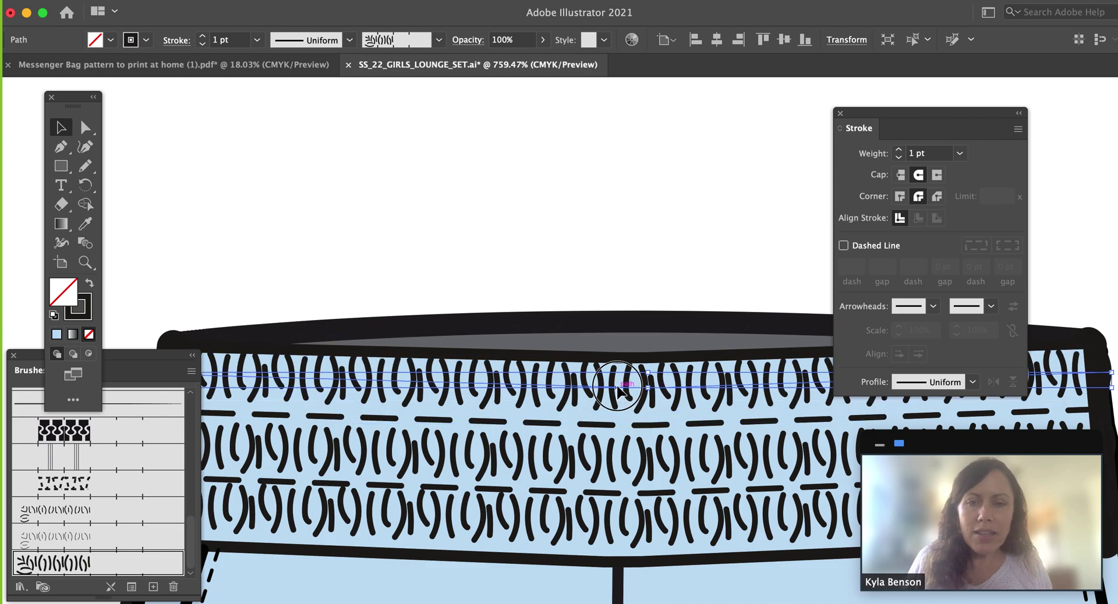
drag(616, 394, 617, 396)
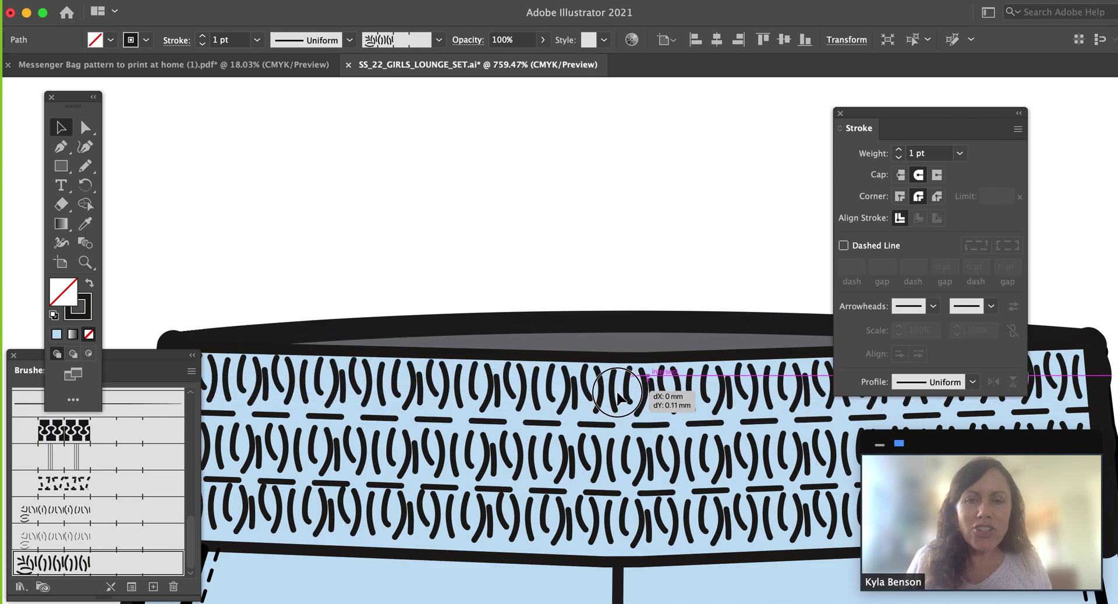
drag(617, 396, 618, 396)
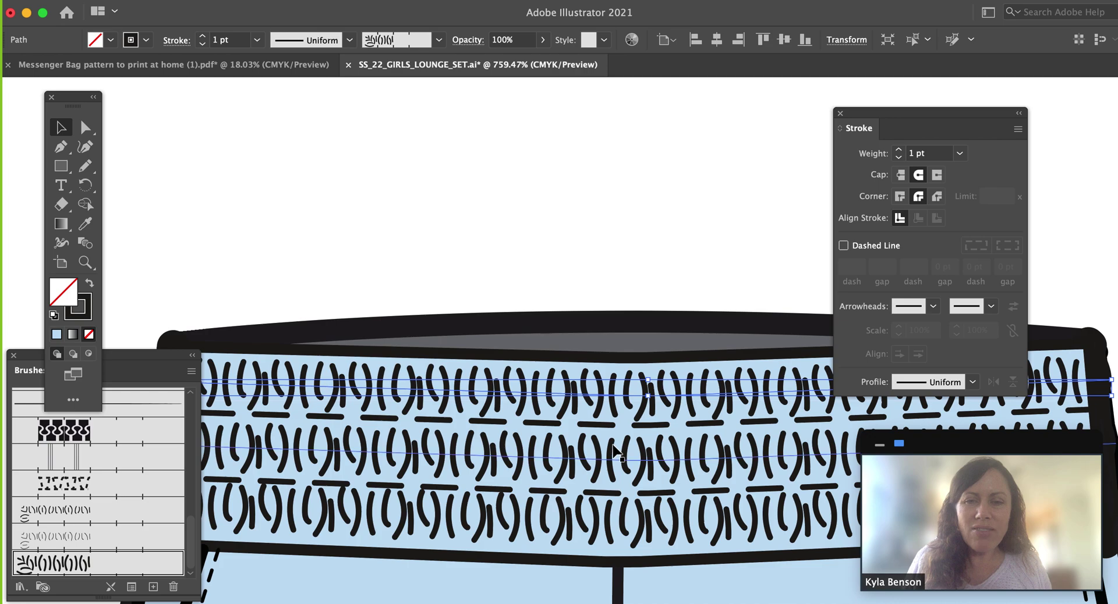
click(592, 325)
Step: Move the bottom arc row lower and zoom in to check its placement
drag(606, 523, 609, 531)
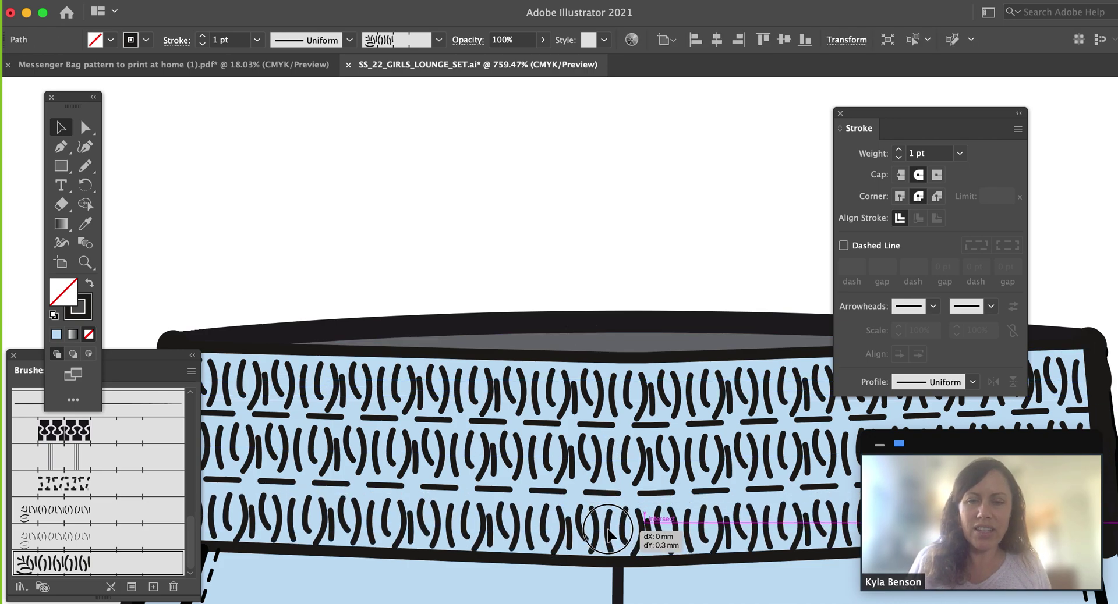
mouse_move(608, 531)
mouse_down()
mouse_move(652, 544)
mouse_move(635, 369)
mouse_move(633, 378)
mouse_up()
key(z)
key(v)
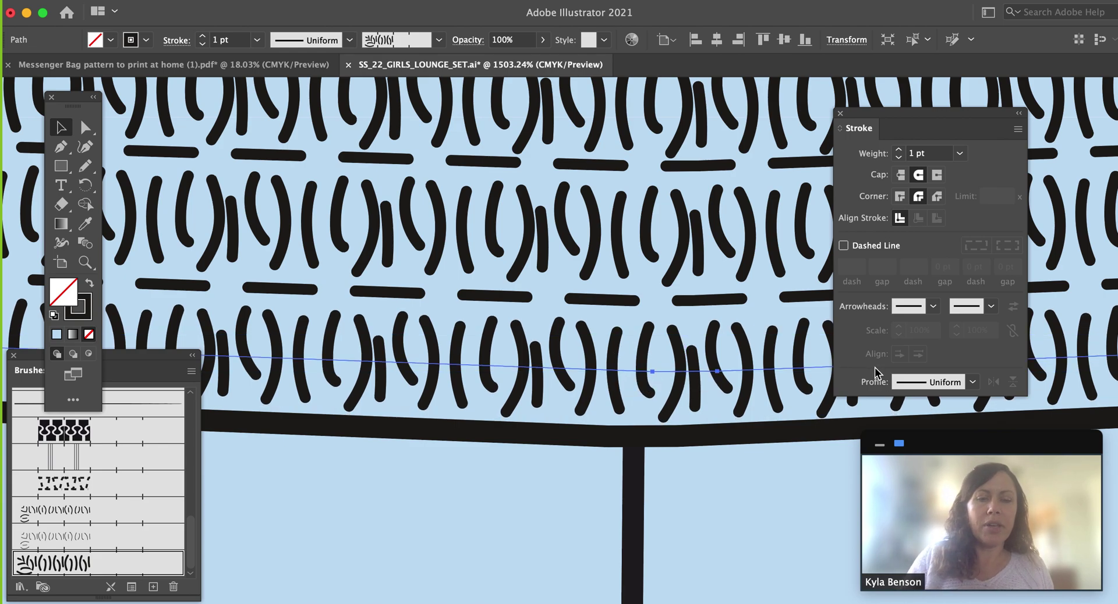
key(super+0)
click(721, 154)
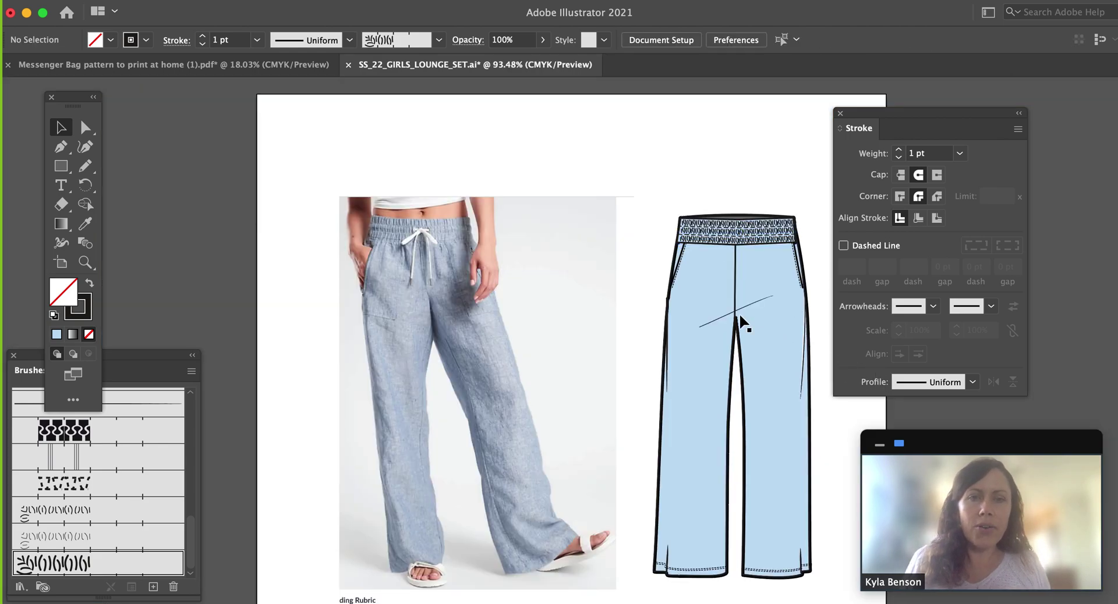
key(z)
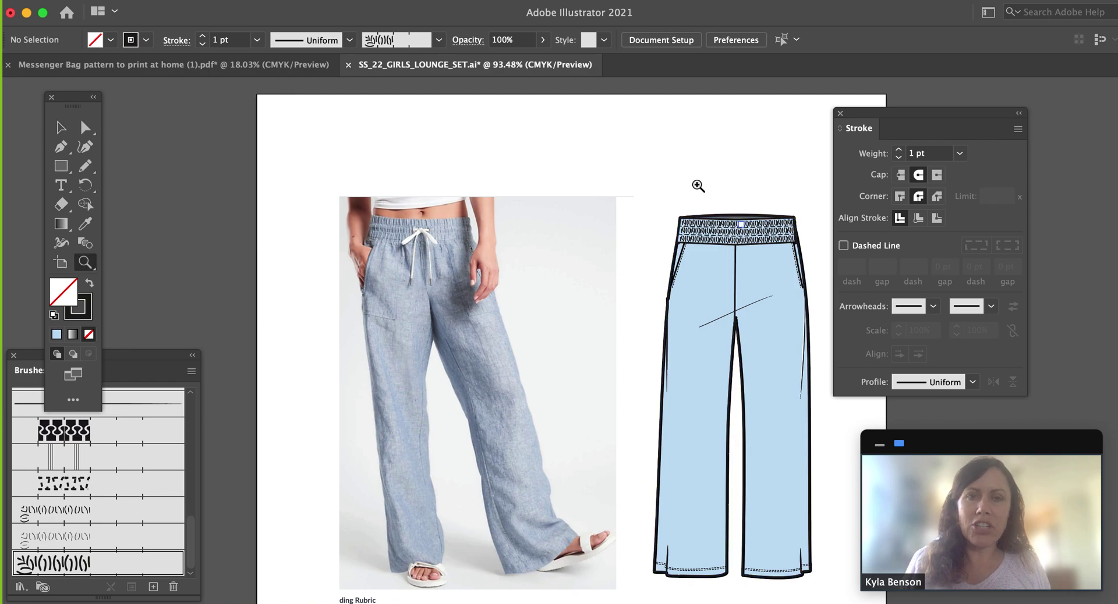
mouse_move(664, 169)
mouse_down()
mouse_move(911, 379)
mouse_move(877, 377)
mouse_up()
alt+click(878, 378)
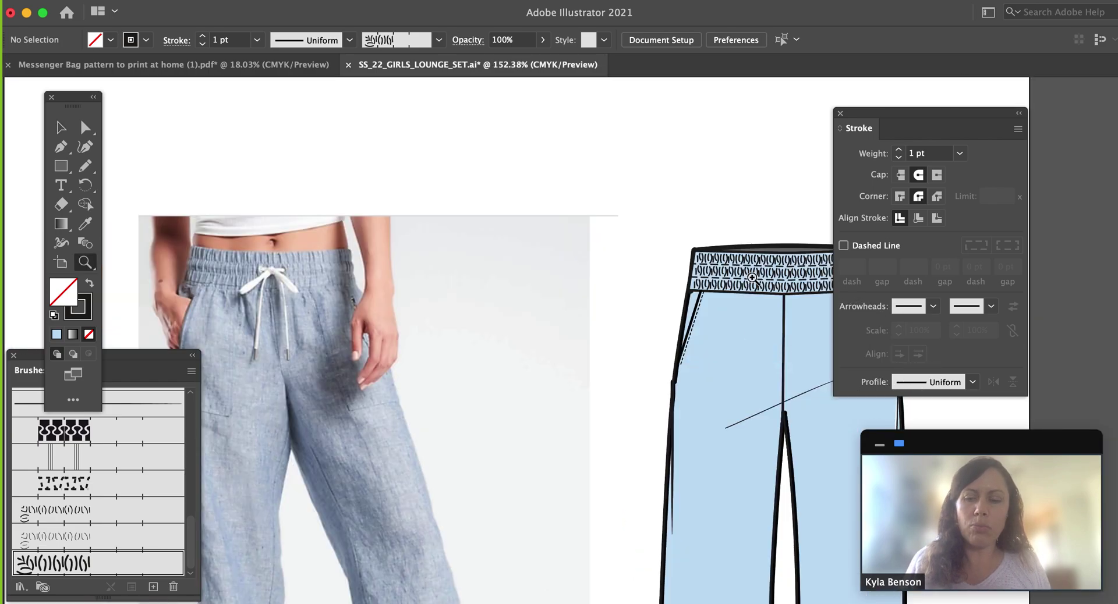
key(v)
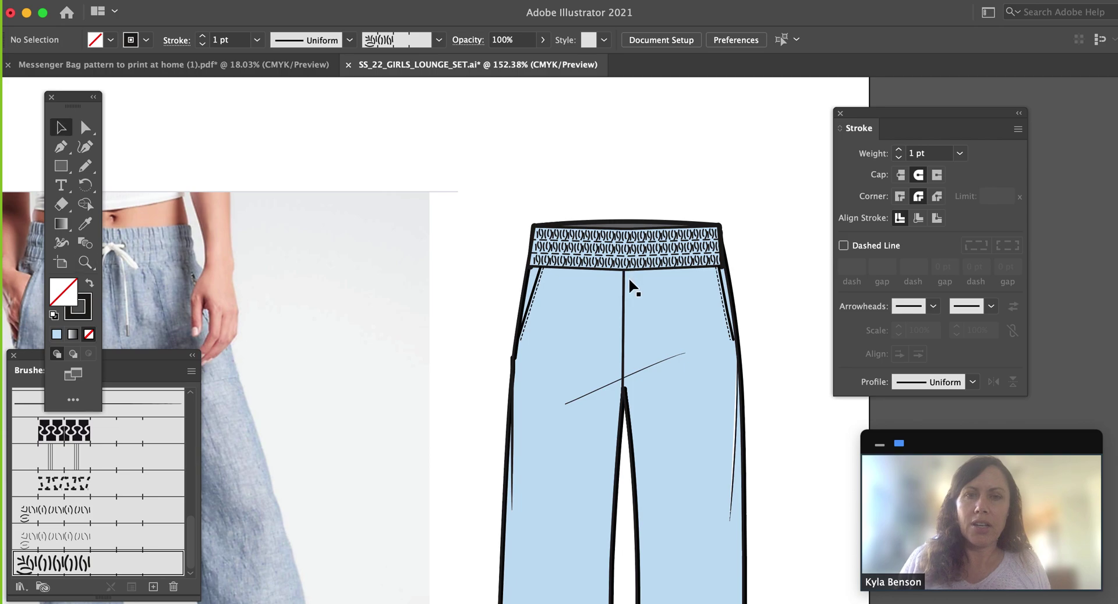
click(647, 263)
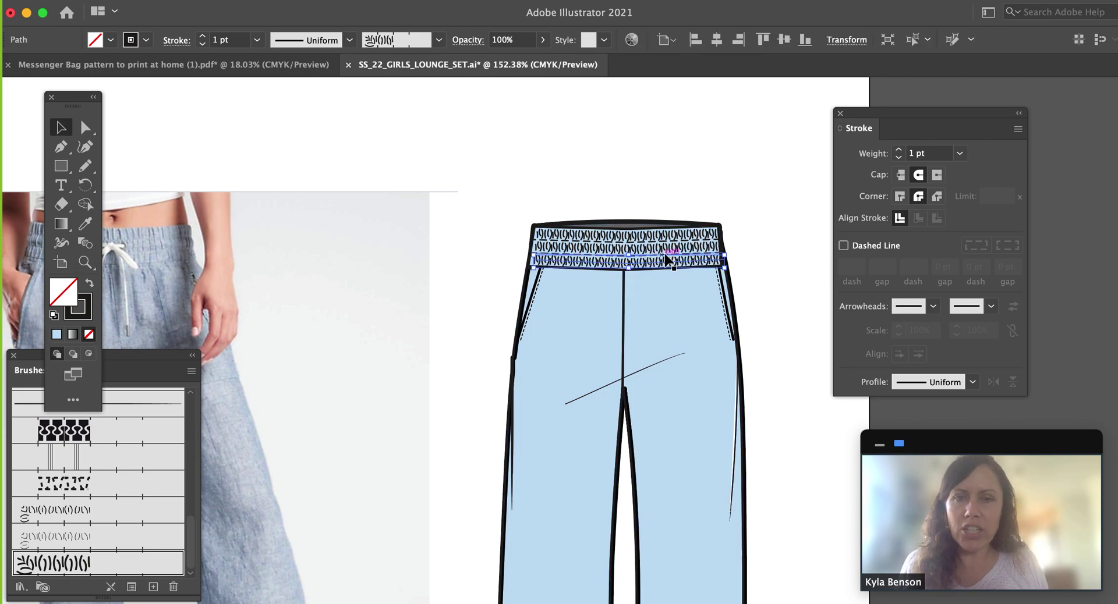
drag(580, 226, 641, 262)
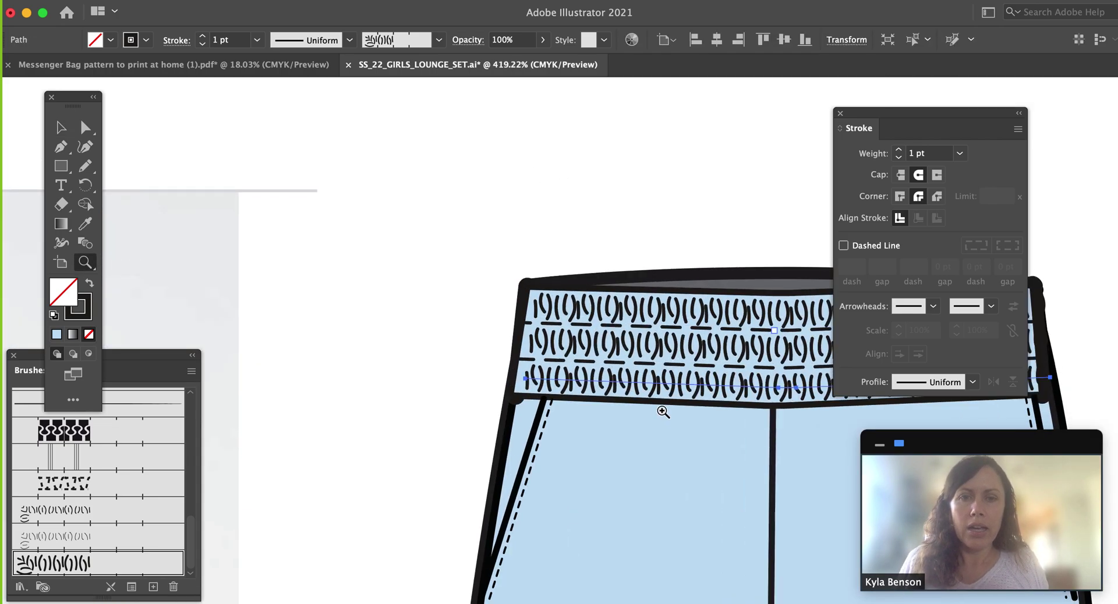
key(a)
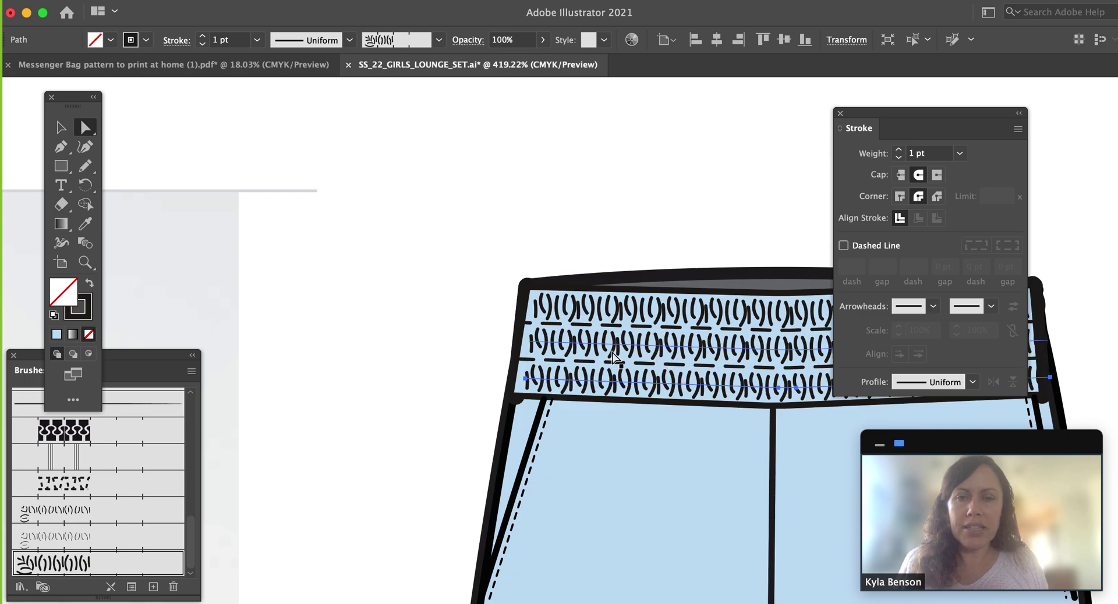
Step: Open Pattern Brush Options for the waistband's Pattern Brush 3 from the Brushes panel
click(104, 561)
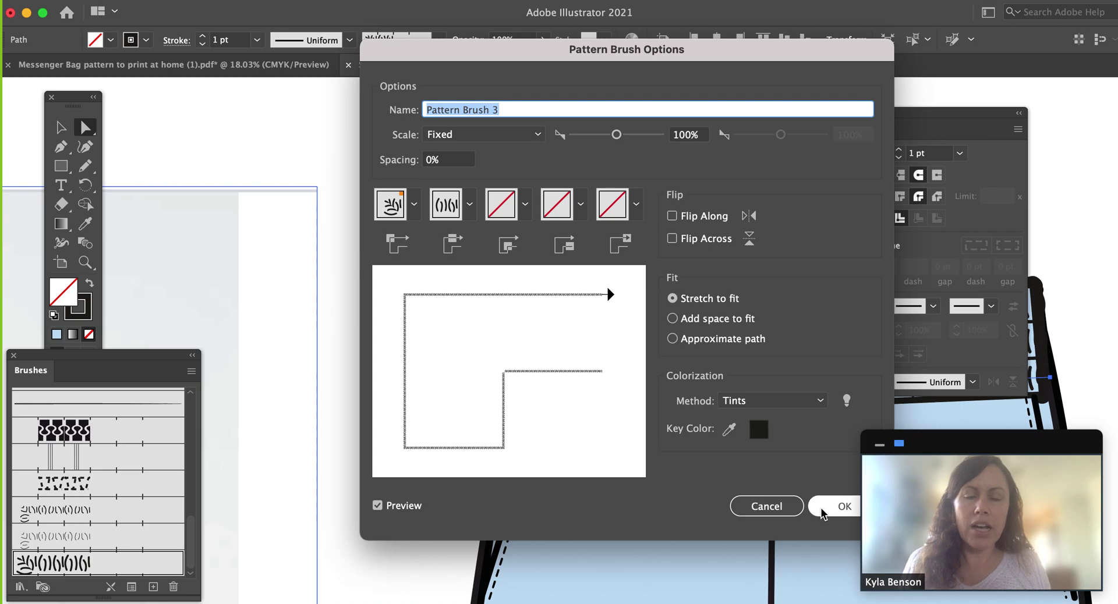
Step: Cancel the brush options, drag the brush tiles onto the canvas, and delete the corner tile
click(767, 506)
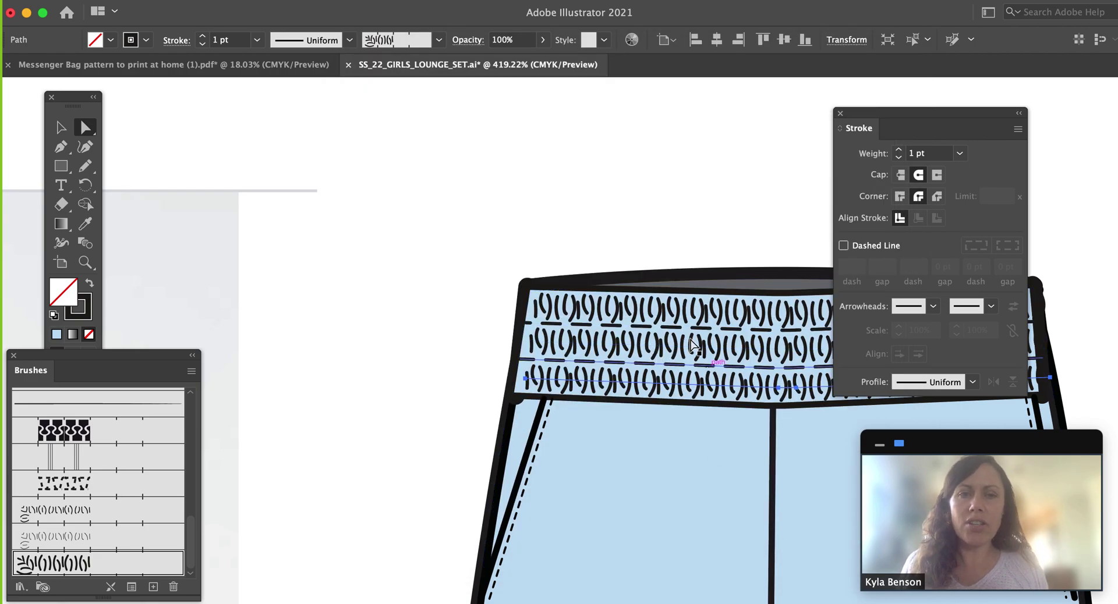
click(93, 564)
drag(93, 565, 626, 175)
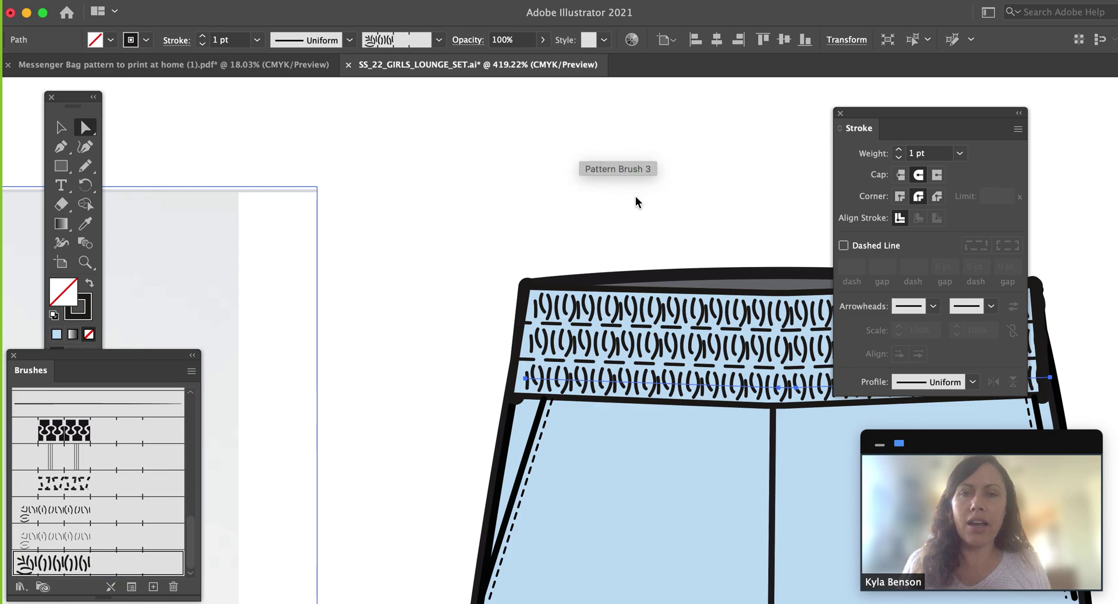
drag(535, 143, 632, 220)
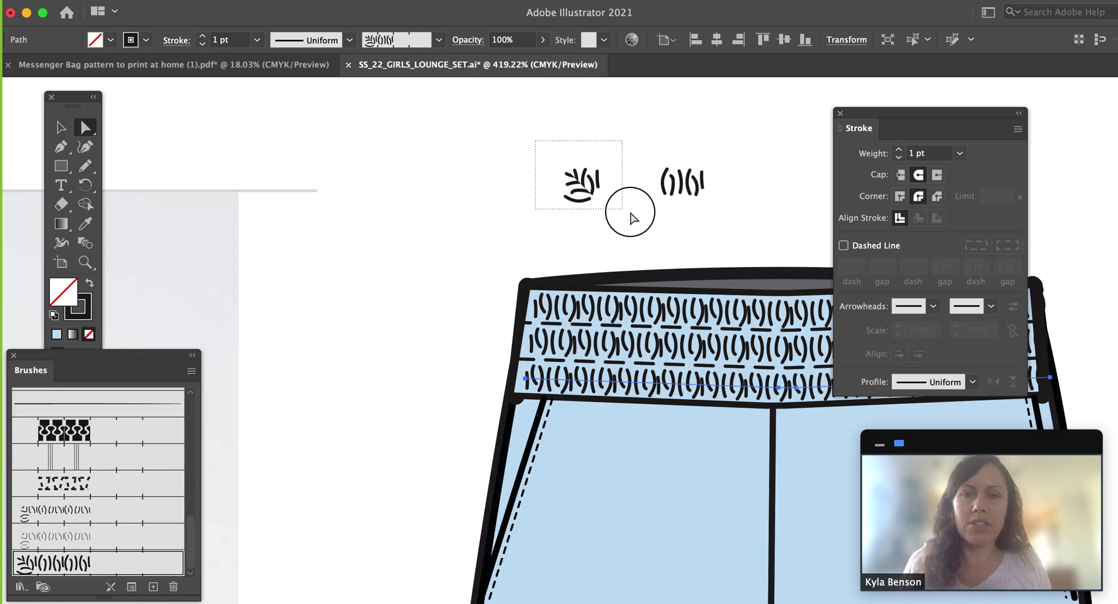
key(Delete)
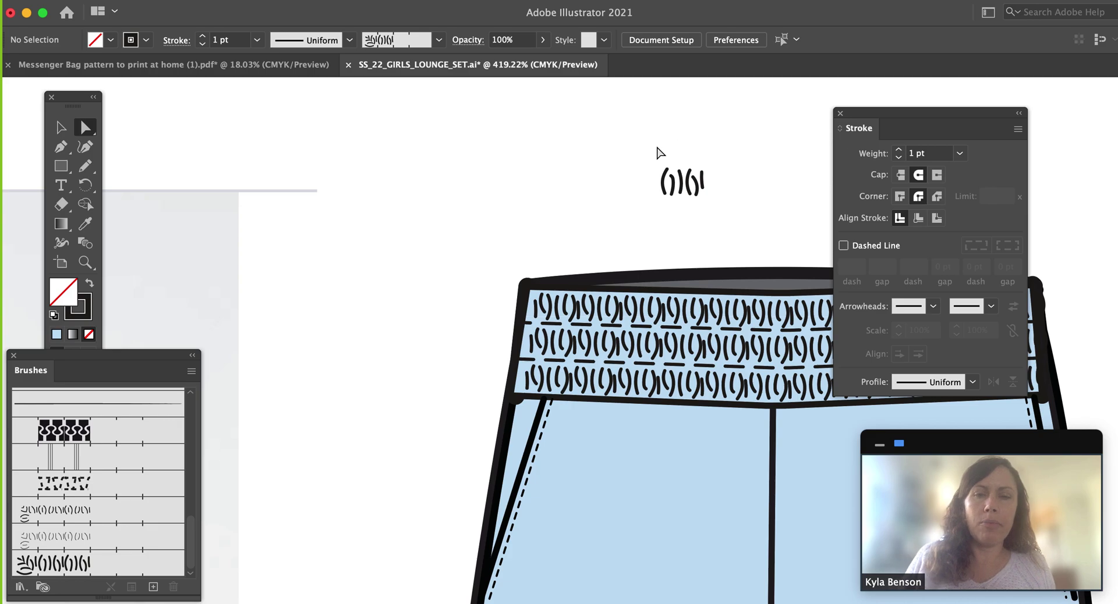
Step: Zoom in and direct-select all strokes of the remaining squiggle tile
mouse_move(657, 150)
mouse_down()
mouse_move(724, 228)
mouse_move(660, 228)
mouse_up()
click(724, 227)
key(z)
key(a)
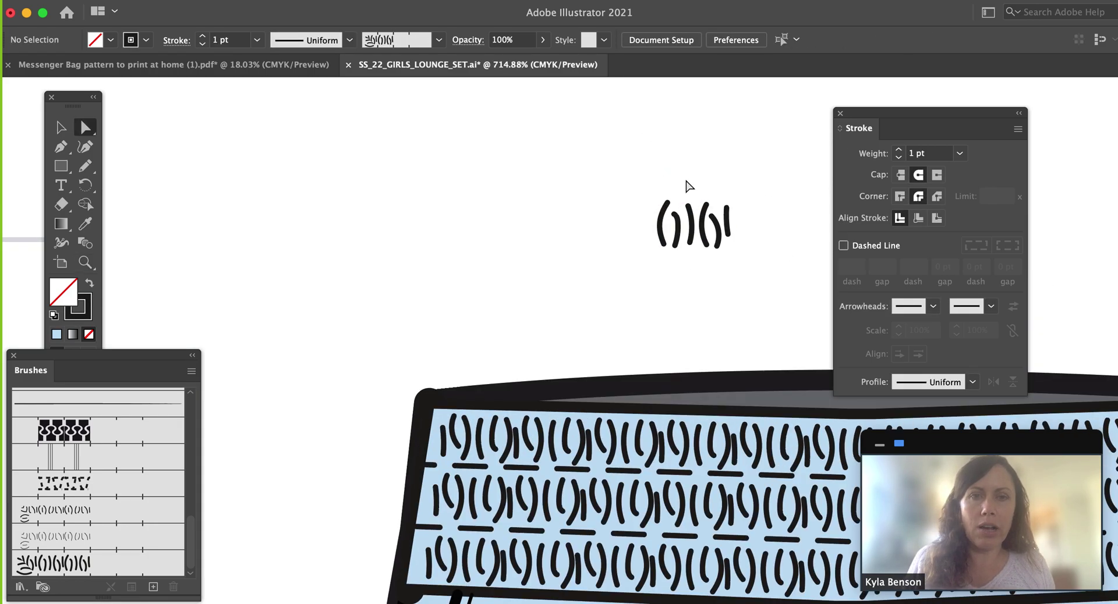
click(684, 204)
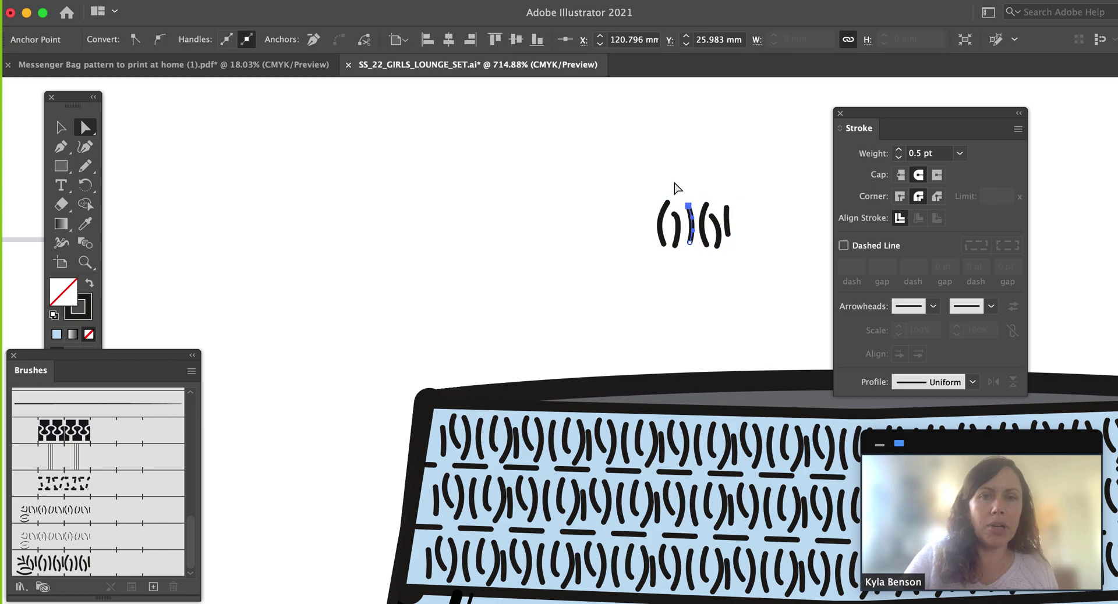
click(675, 185)
drag(623, 183, 780, 277)
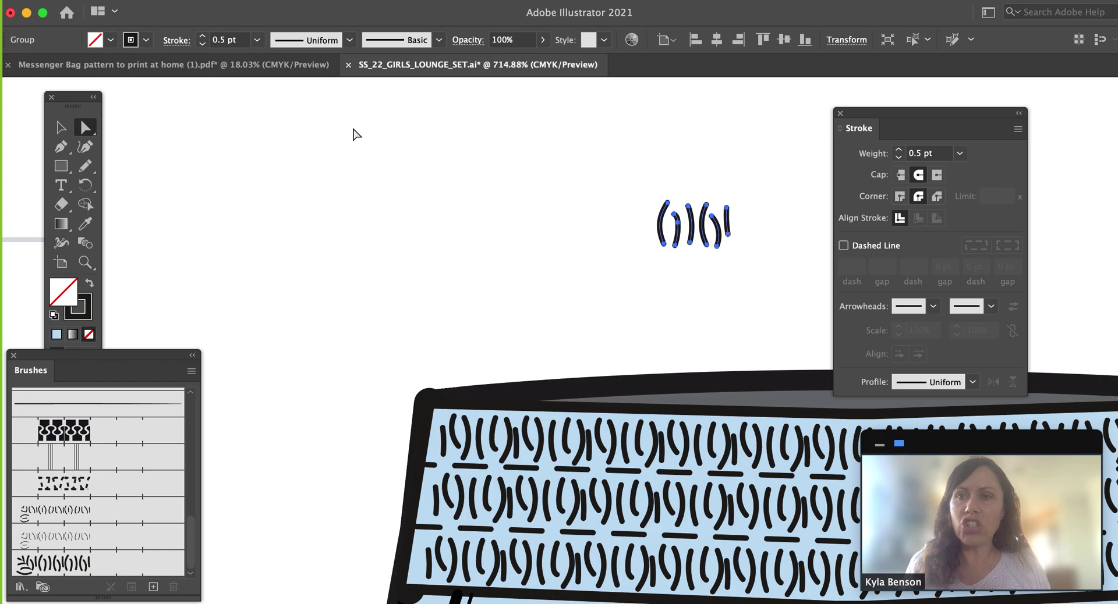
Step: Thin the squiggle tile strokes to 0.35 pt and deselect them
click(258, 40)
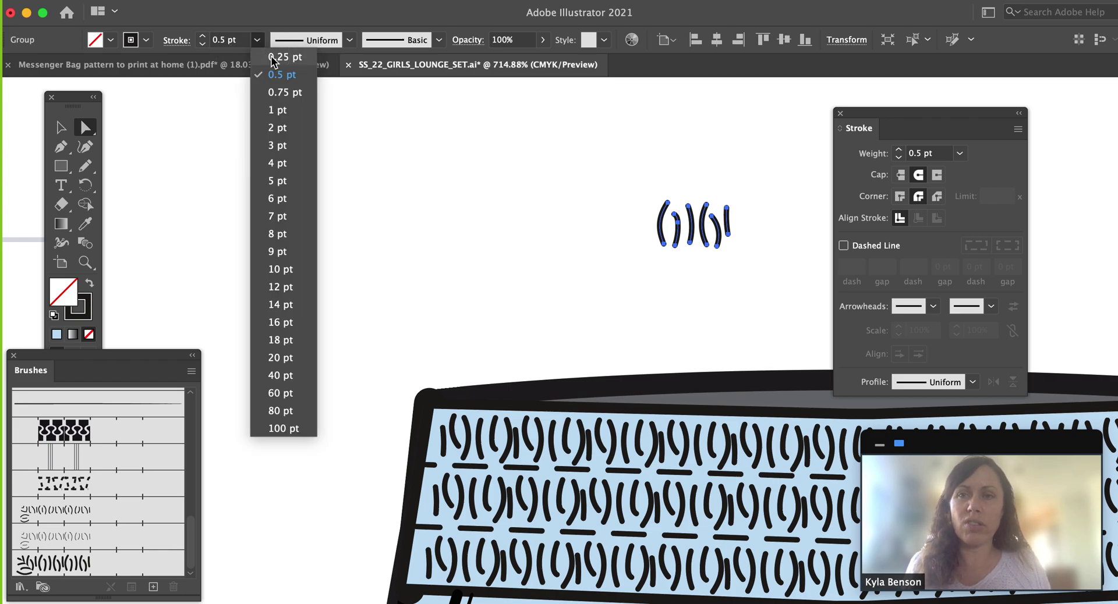
click(272, 57)
click(248, 39)
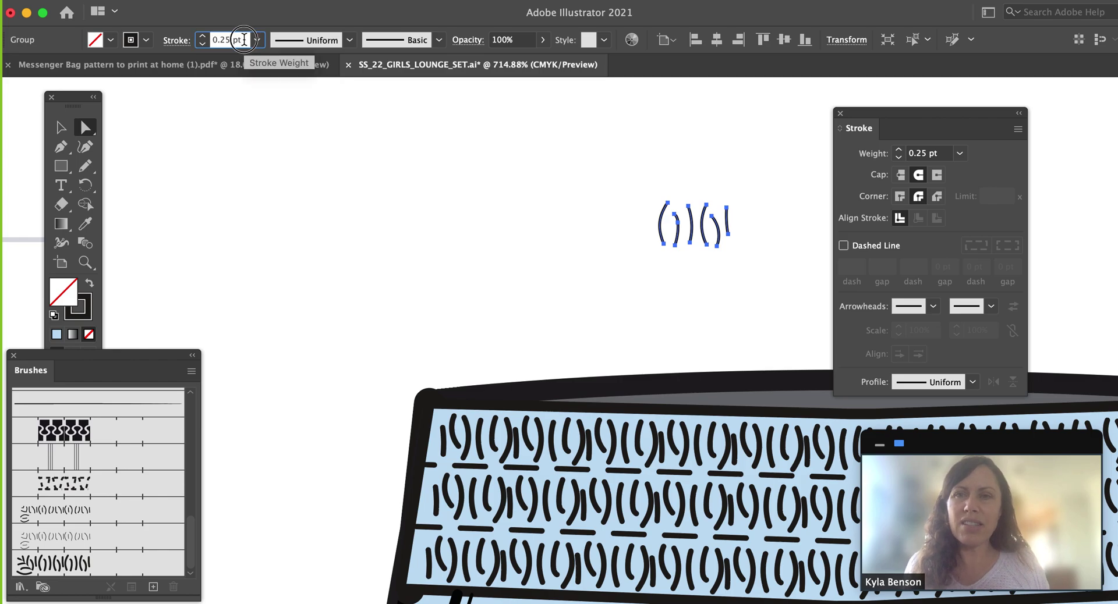
key(BackSpace)
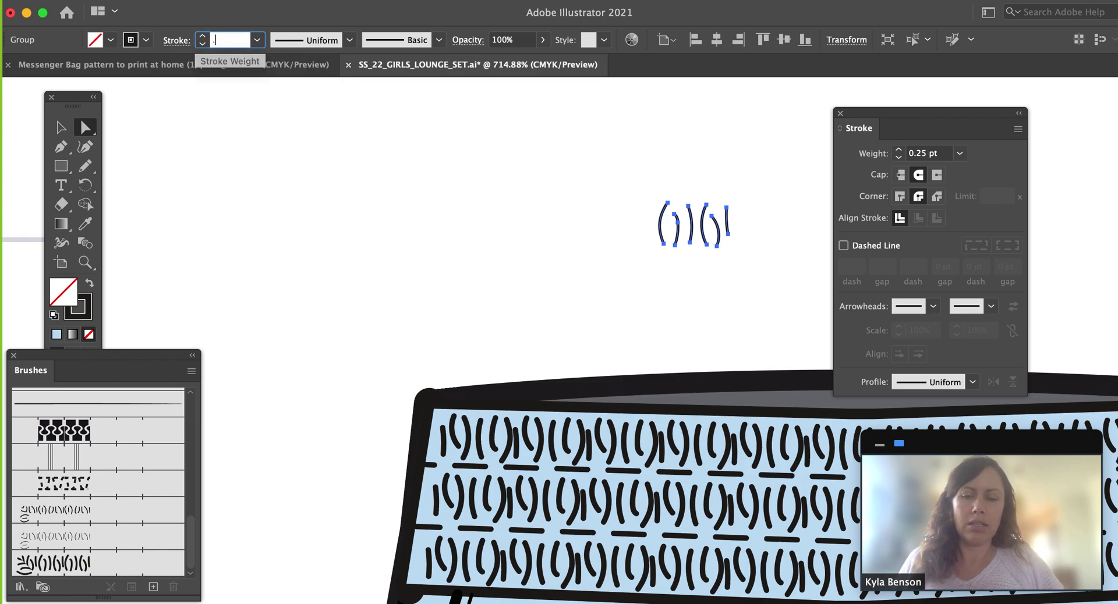
text(.35)
key(Return)
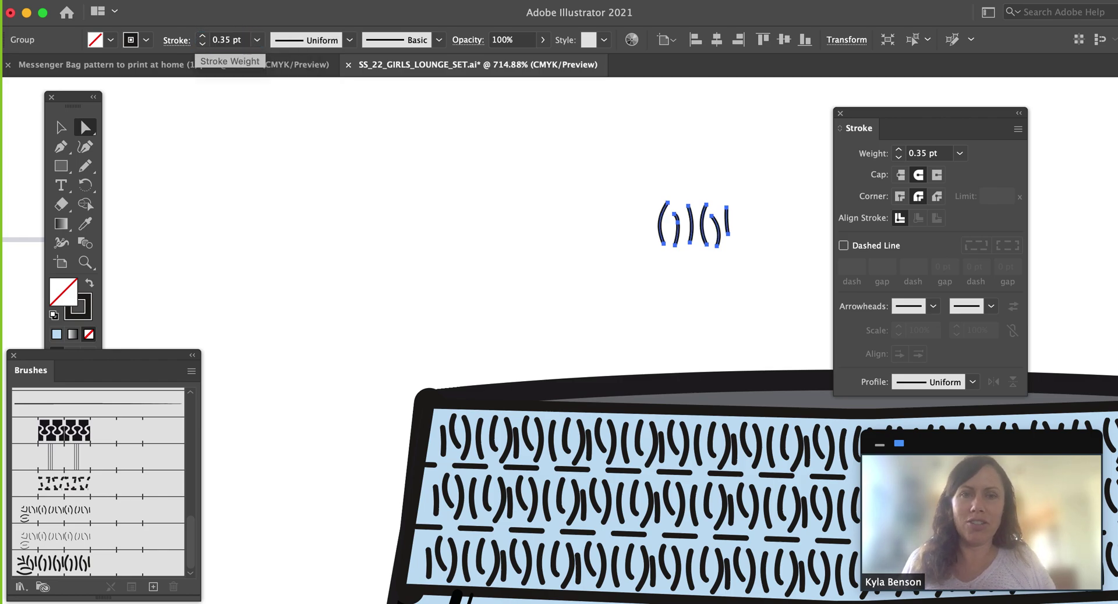
click(601, 195)
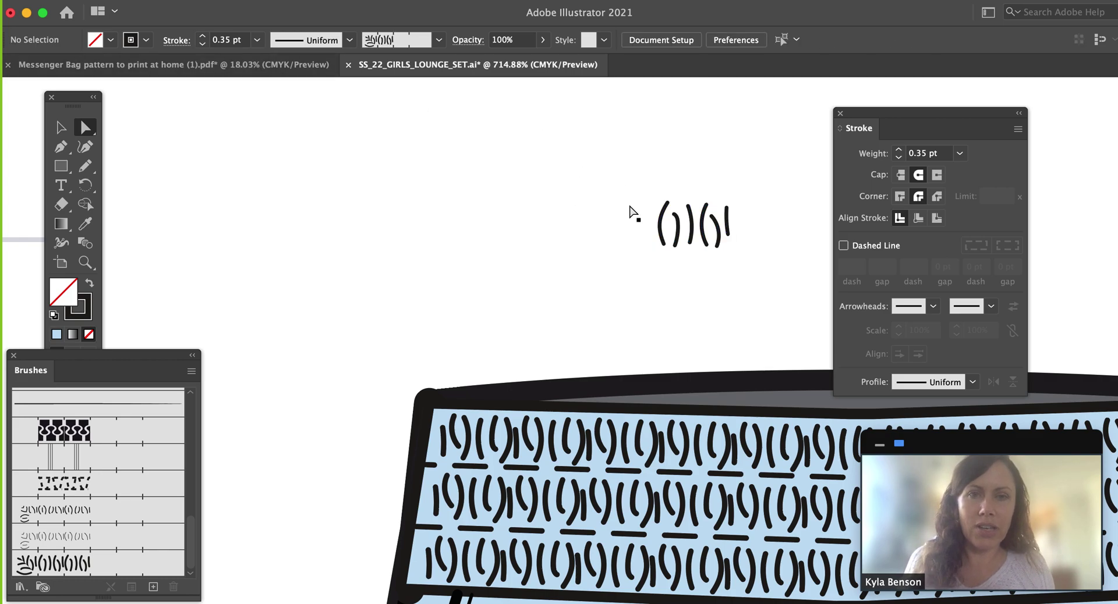
click(634, 175)
Step: Drag the squiggle tile group into the Brushes panel as a new pattern brush
click(674, 242)
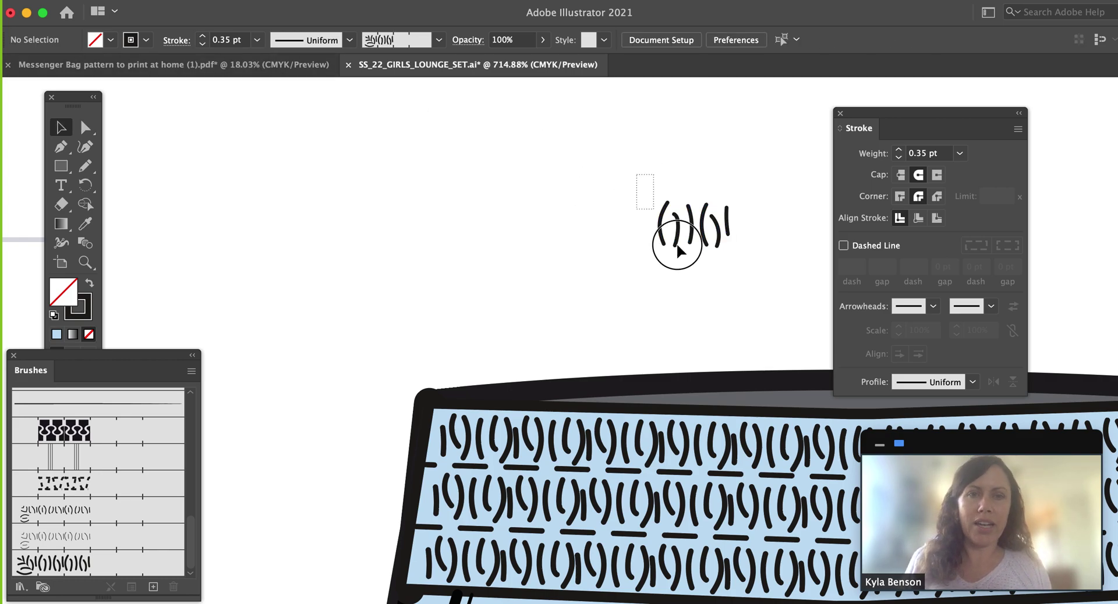
key(v)
mouse_move(648, 255)
mouse_down()
mouse_move(50, 535)
mouse_move(52, 558)
mouse_up()
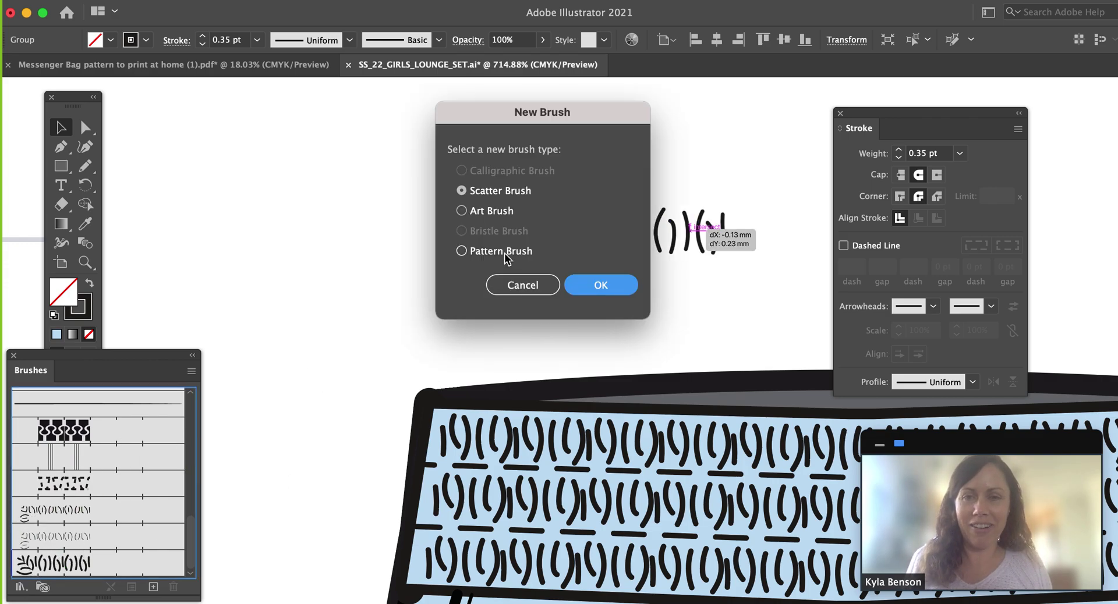
click(505, 256)
click(593, 283)
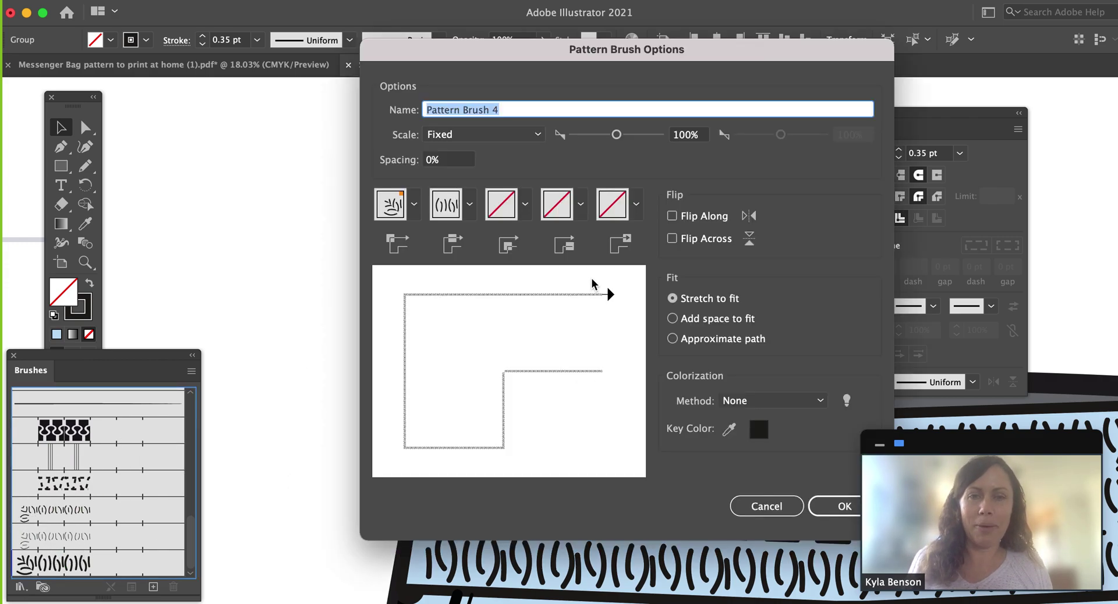
Step: Set the new brush's colorization method to Tints and save it as Pattern Brush 4
click(845, 401)
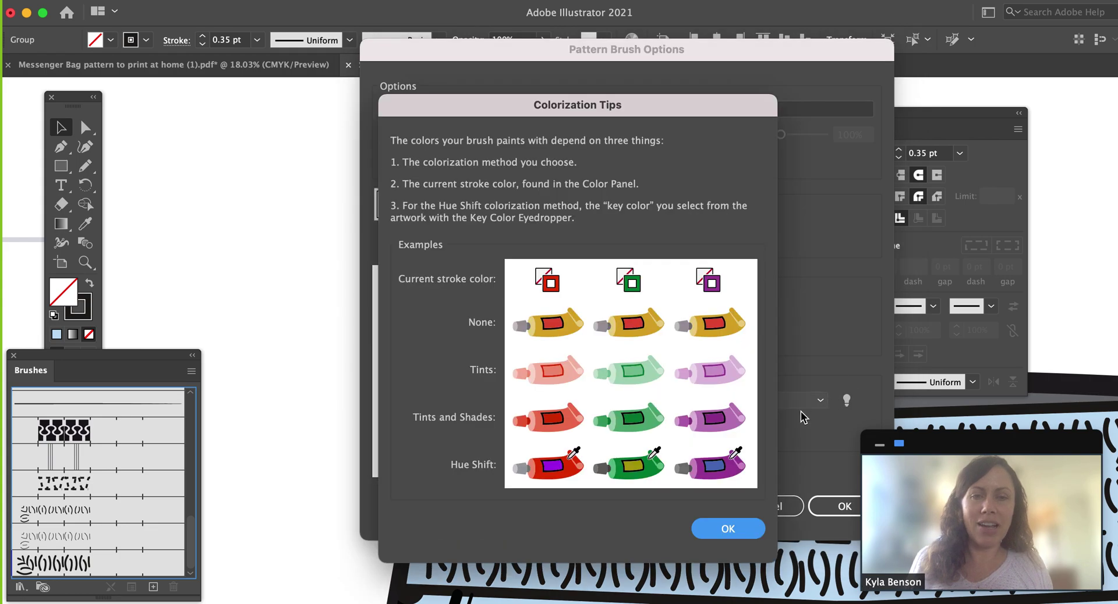
click(751, 528)
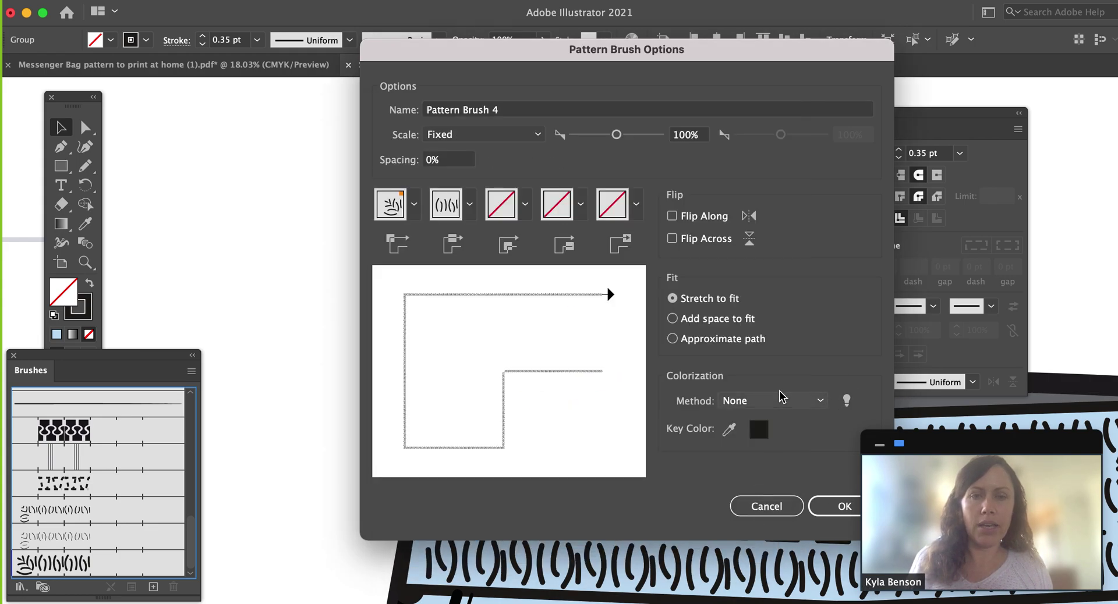
click(815, 401)
click(788, 435)
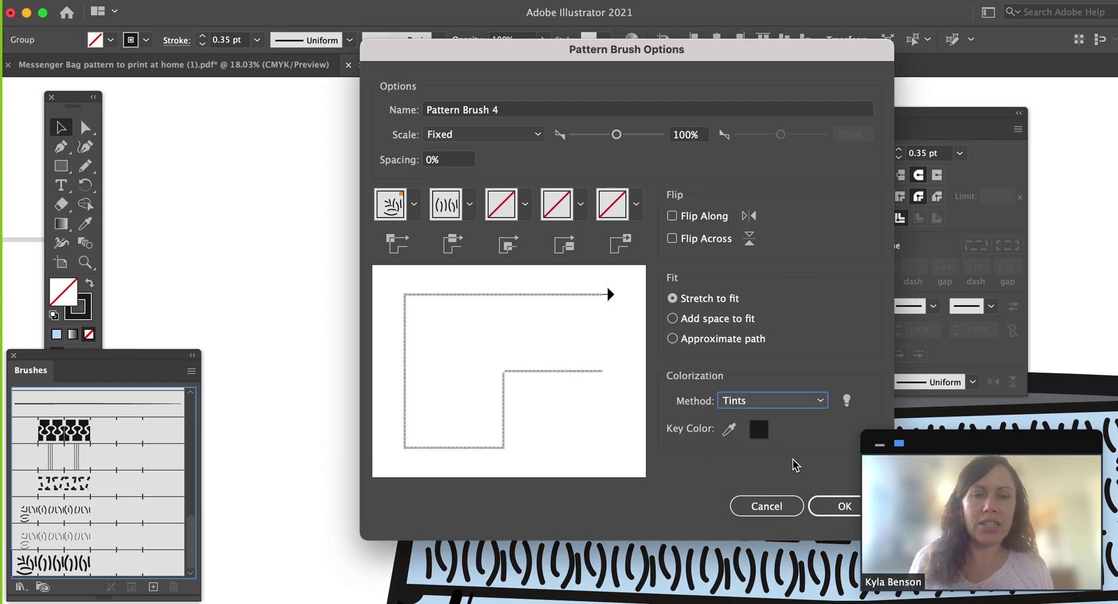
click(824, 502)
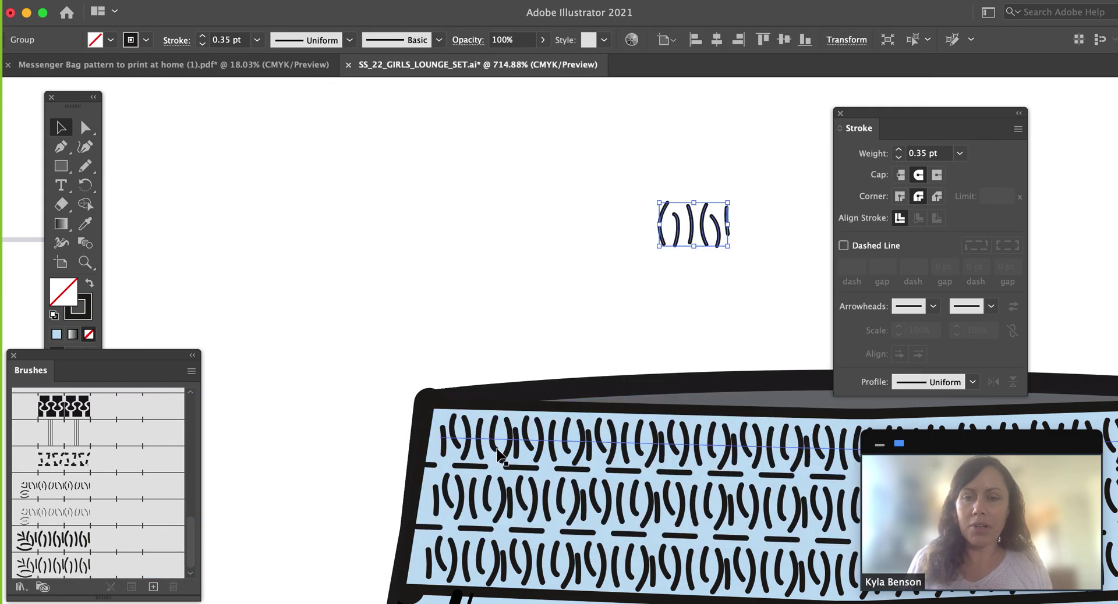
Step: Apply the thinner Pattern Brush 4 to the three waistband squiggle rows
click(515, 451)
key(a)
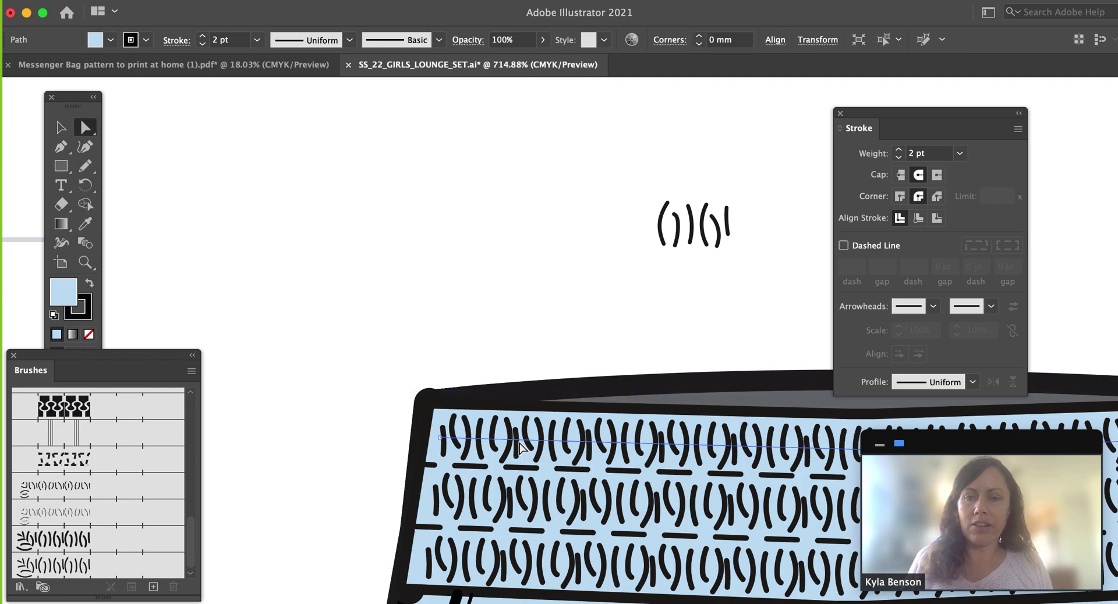
click(528, 501)
shift+click(528, 502)
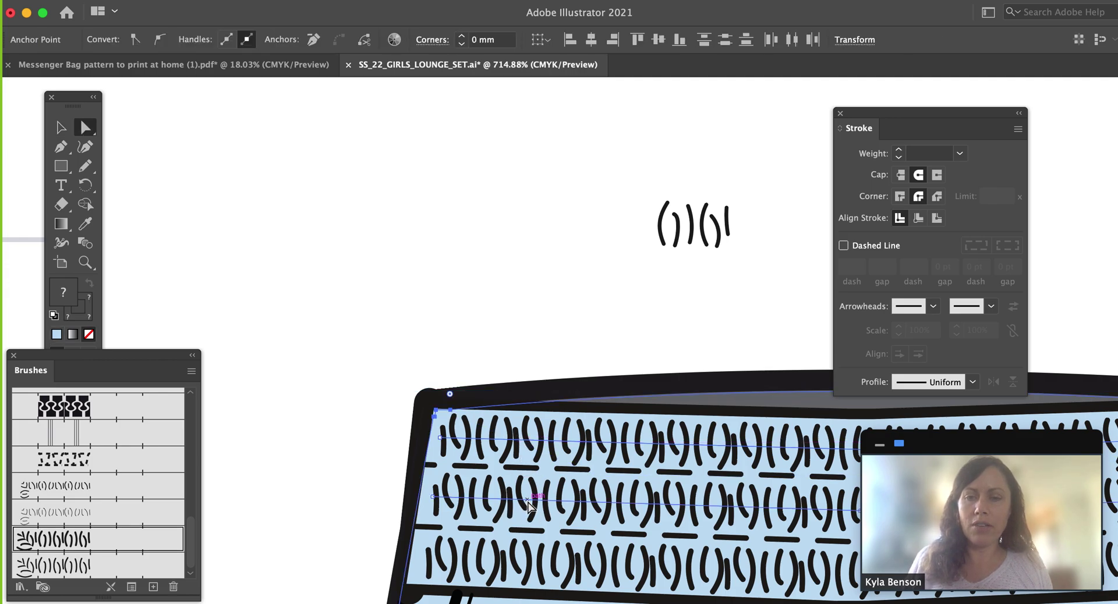
click(433, 508)
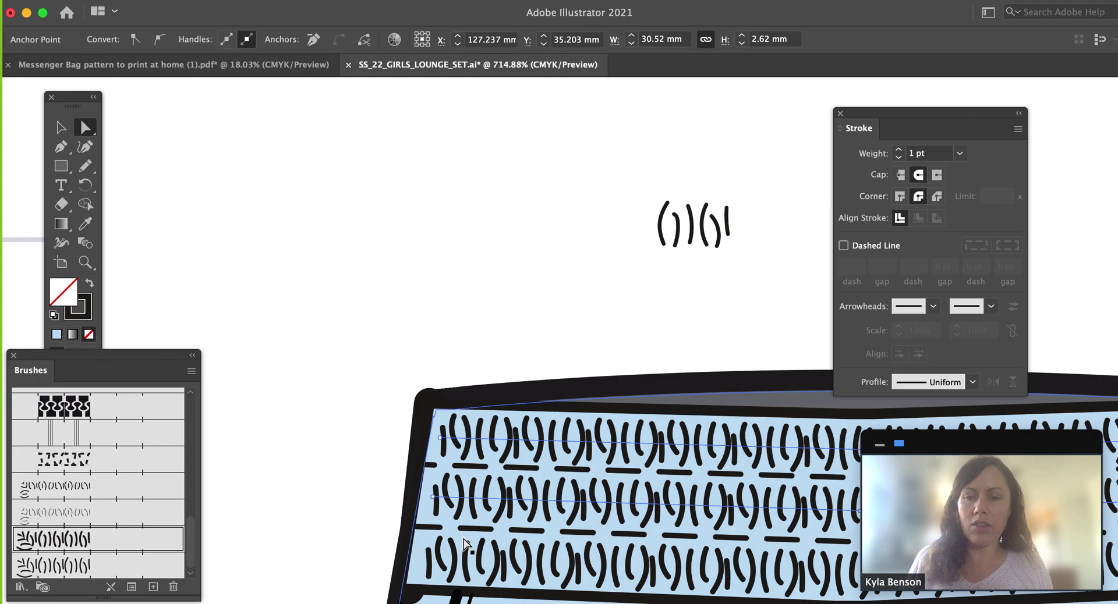
shift+click(474, 557)
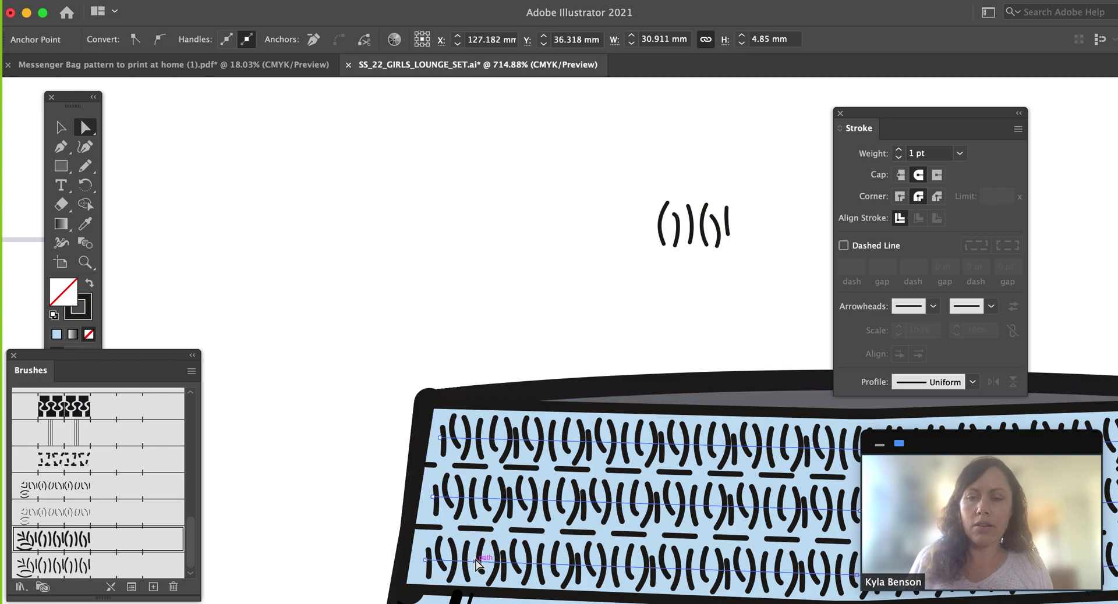
key(v)
click(87, 566)
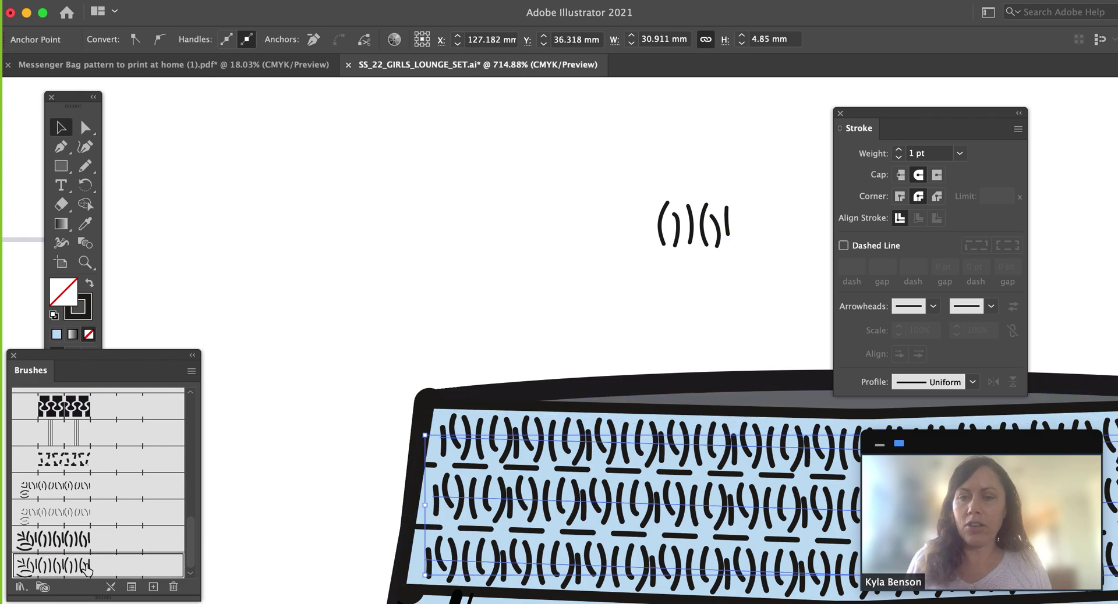
Step: Fit the artboard in view and reselect the squiggle rows to check them
key(ctrl+0)
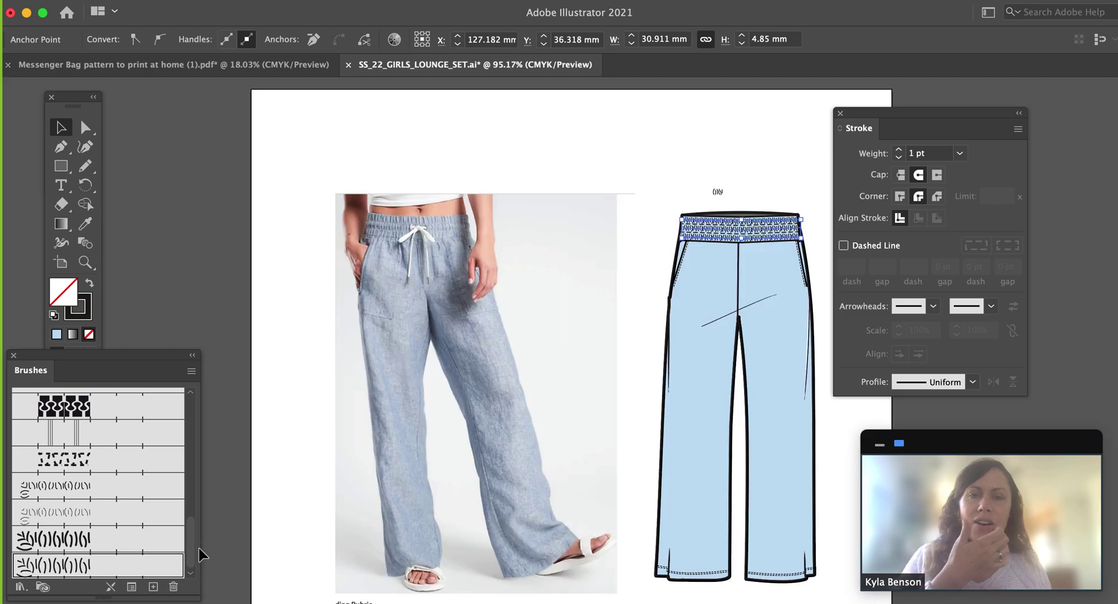
click(642, 169)
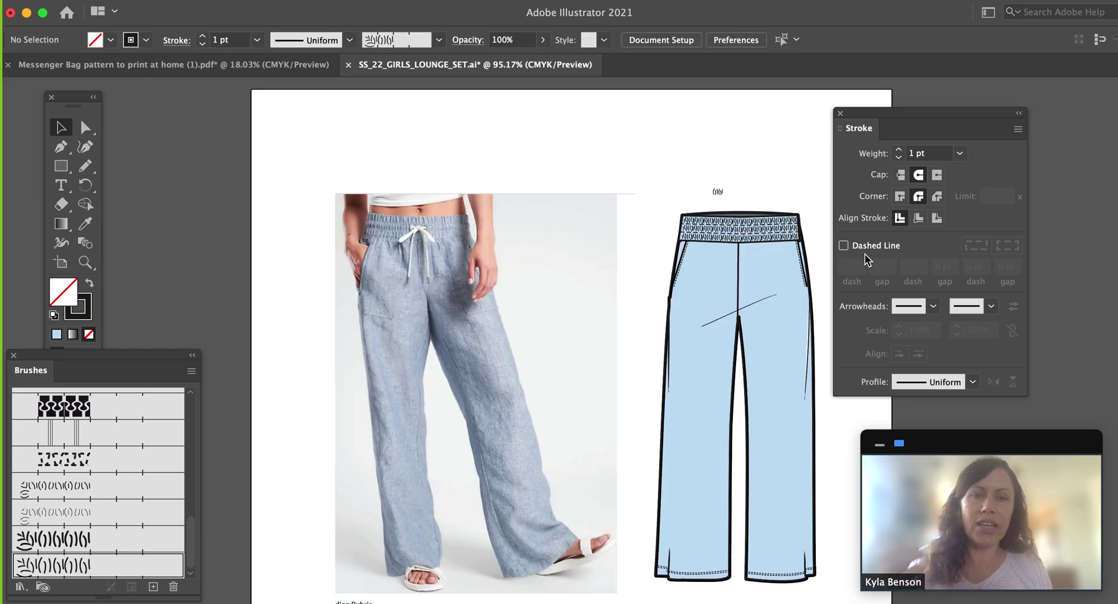
click(760, 236)
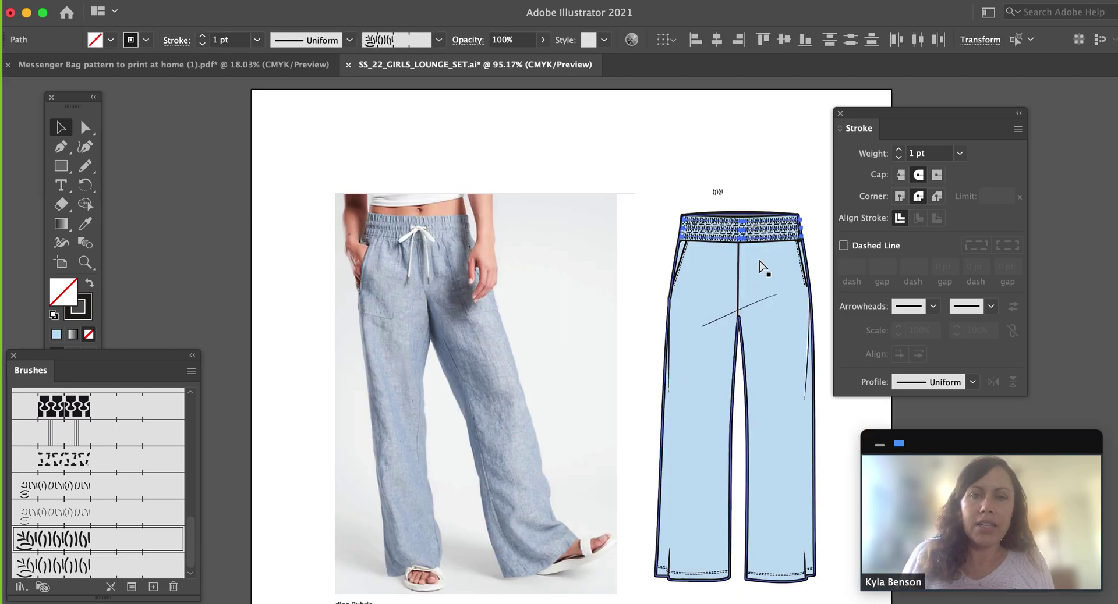
shift+click(434, 232)
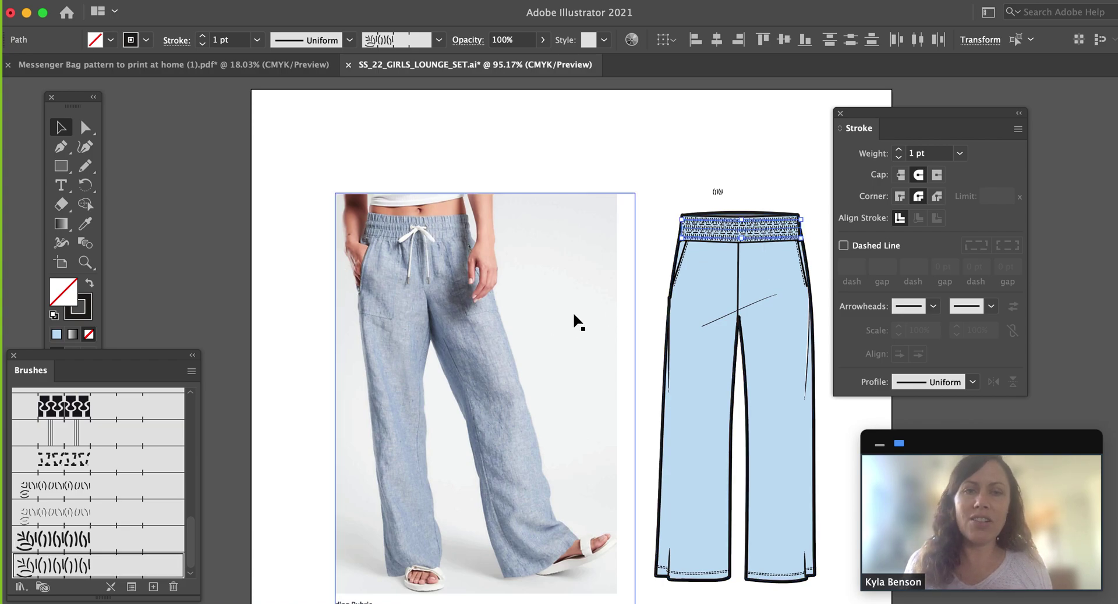
Step: Recolour the waistband squiggle stroke to medium gray #5E5E5C, then deselect to check it
click(87, 329)
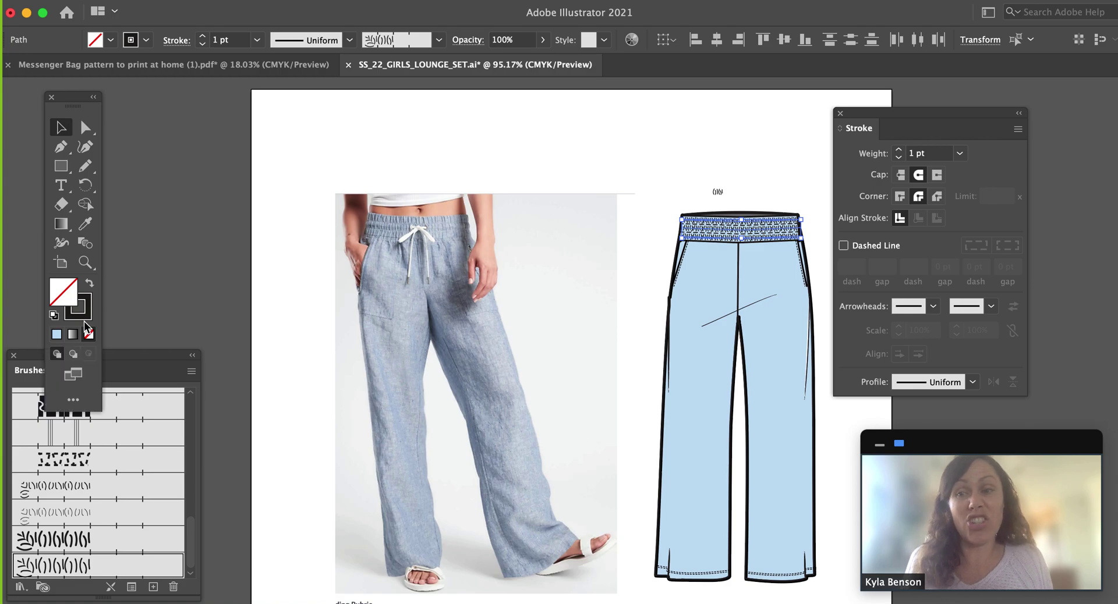
double_click(86, 319)
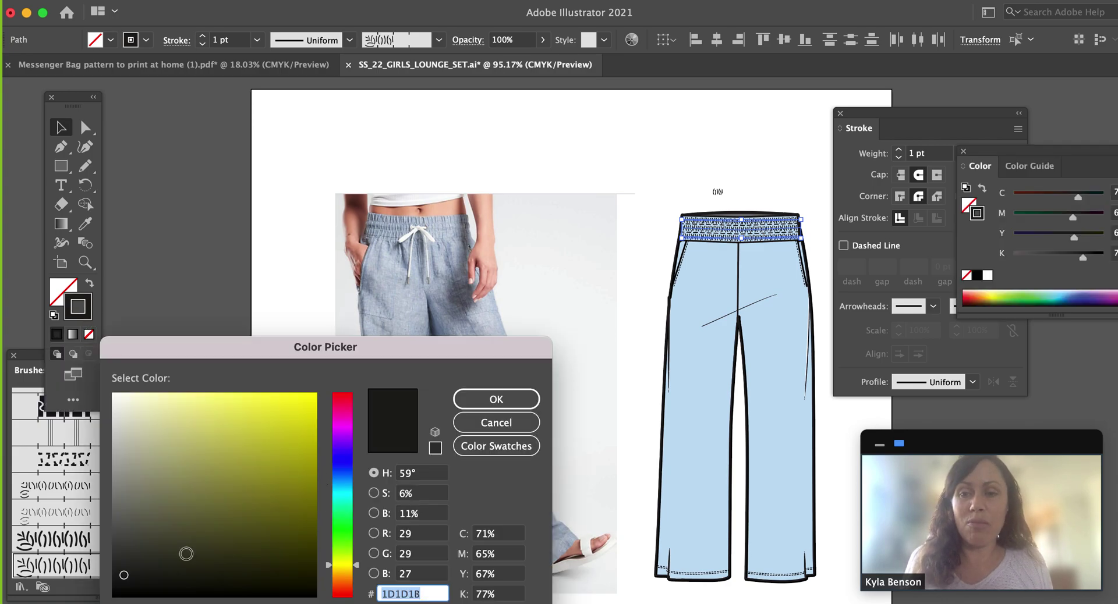
drag(186, 554, 252, 501)
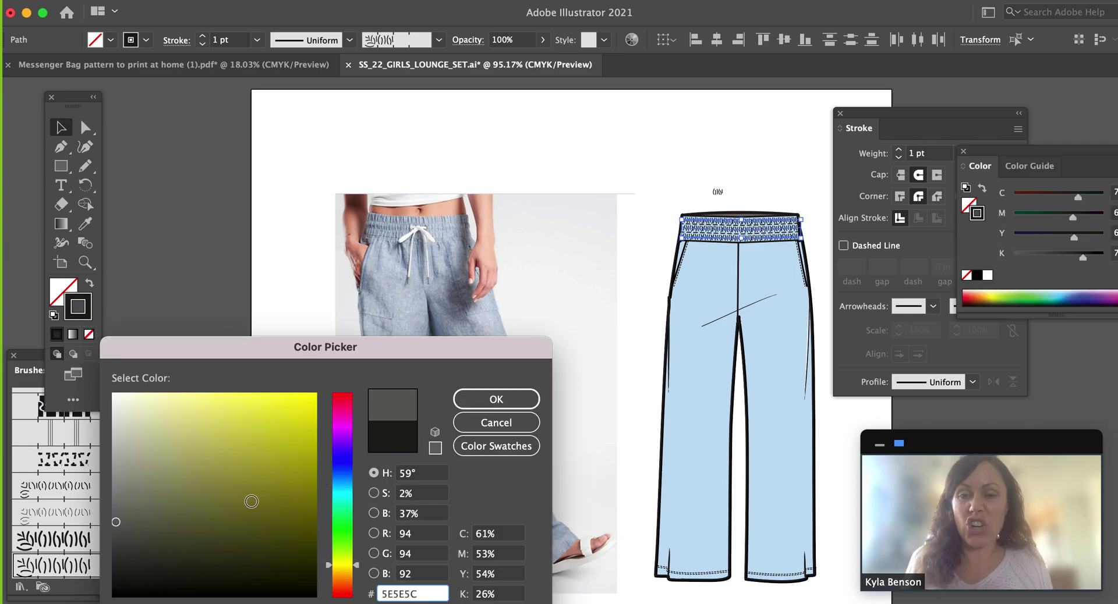
click(496, 399)
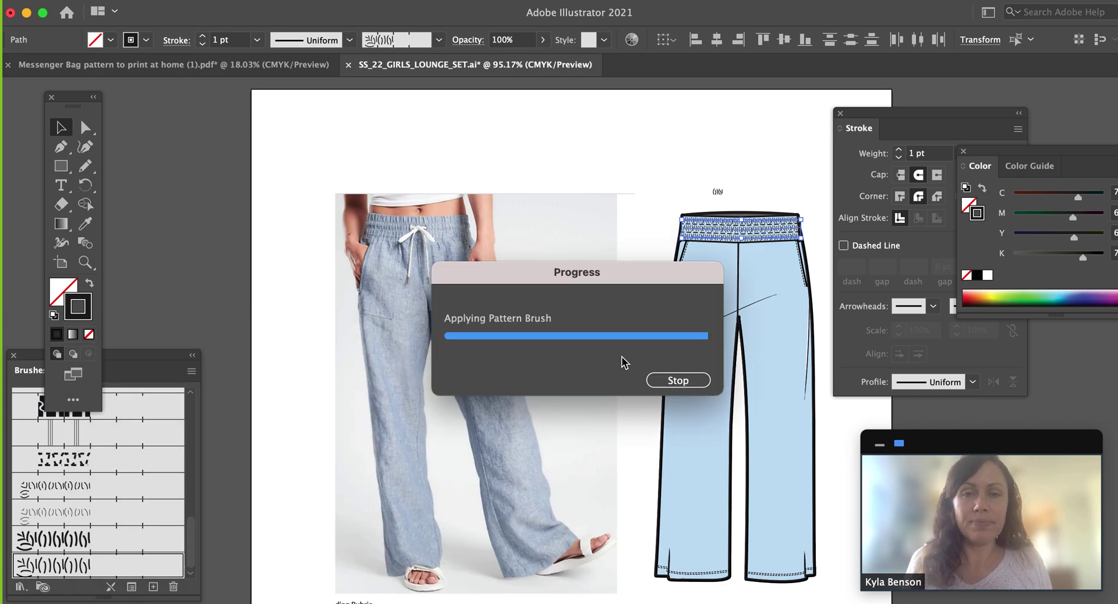
click(647, 213)
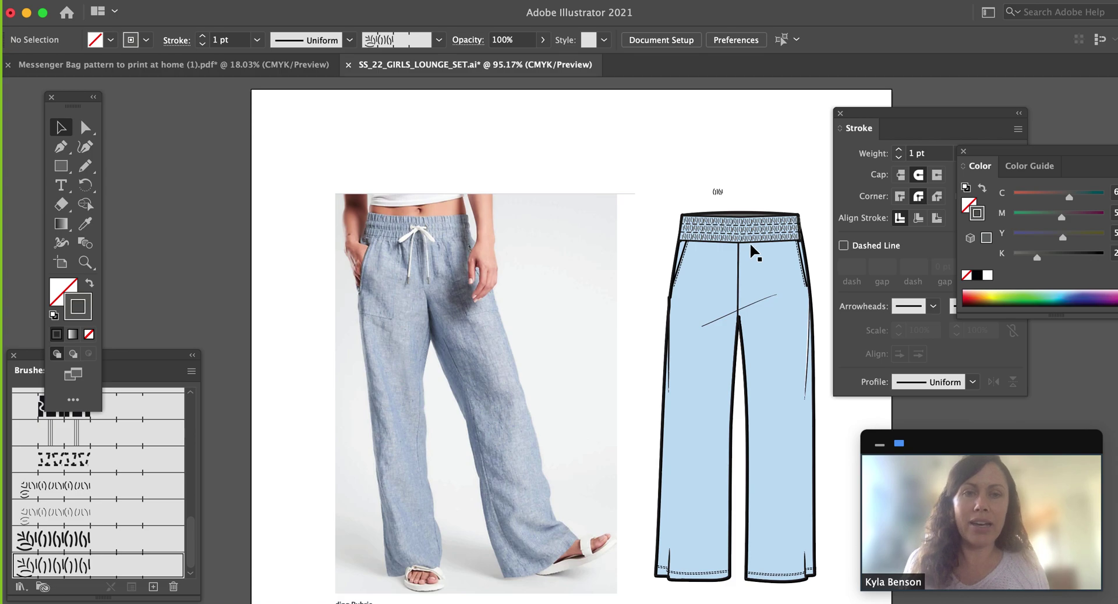
Step: Zoom in on the waistband and give both stitch lines a 2 pt dash, 1 pt gap
click(751, 253)
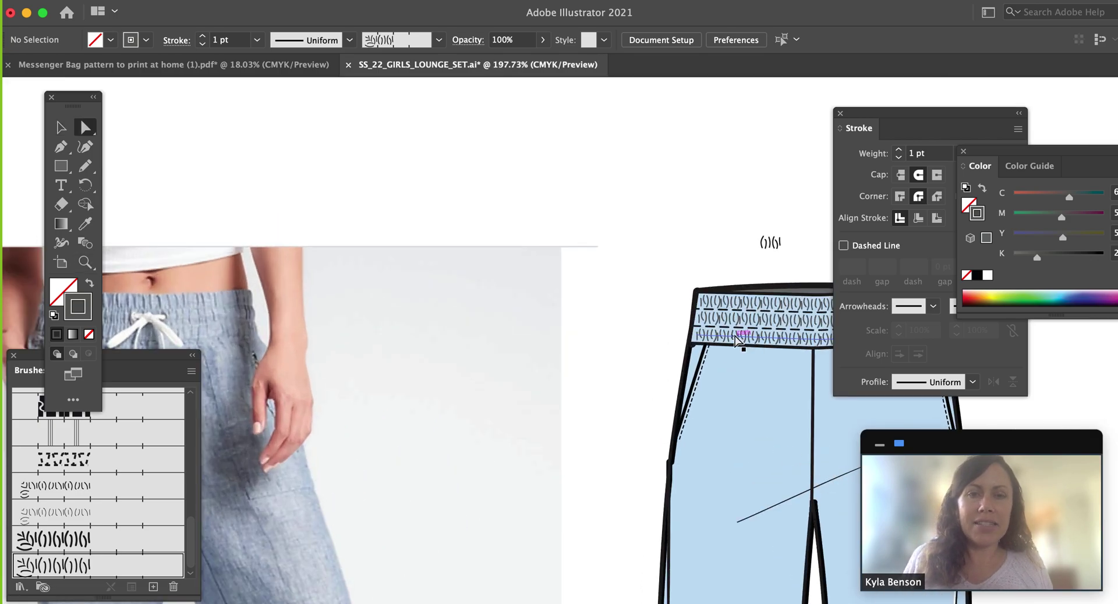
click(739, 328)
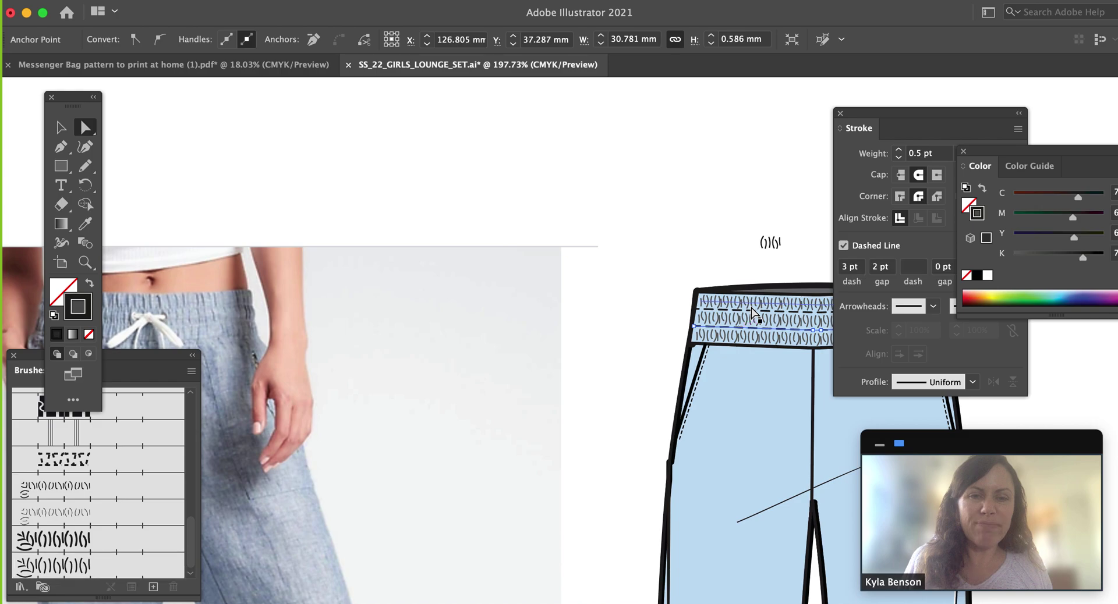
shift+click(754, 318)
click(847, 267)
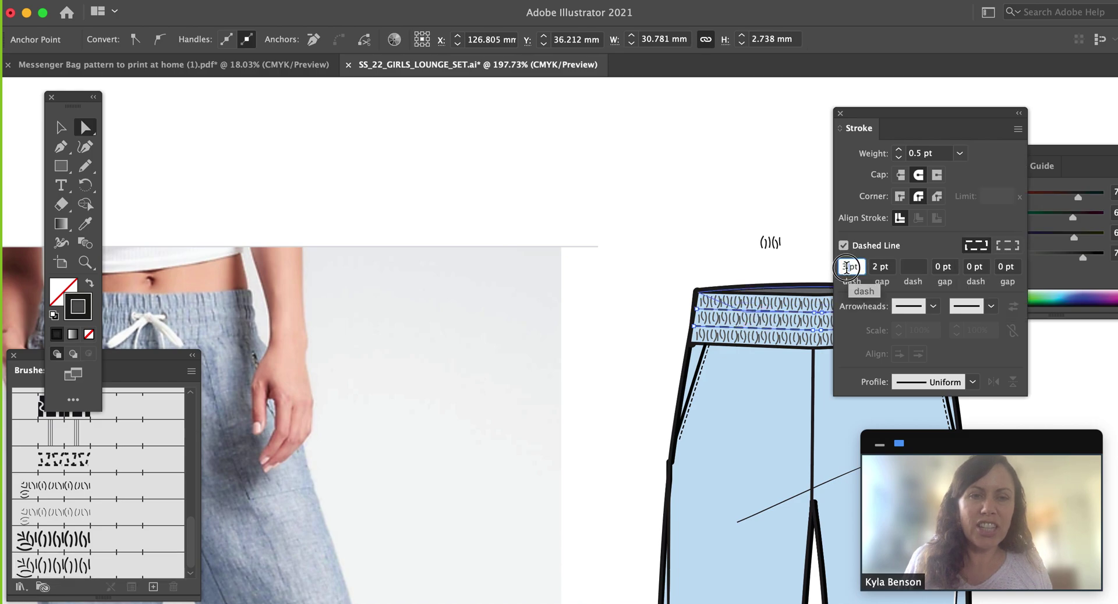
text(2)
key(Tab)
text(1)
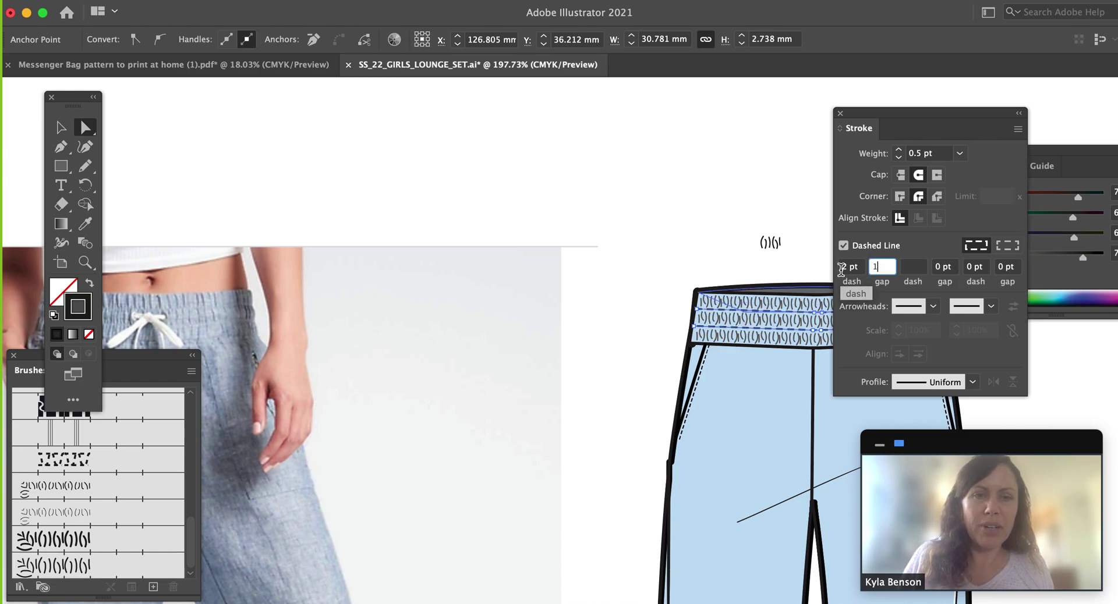
key(Tab)
Step: Deselect, fit the artboard in view, and select the small squiggle sample above the pants
key(super+shift+a)
key(super+0)
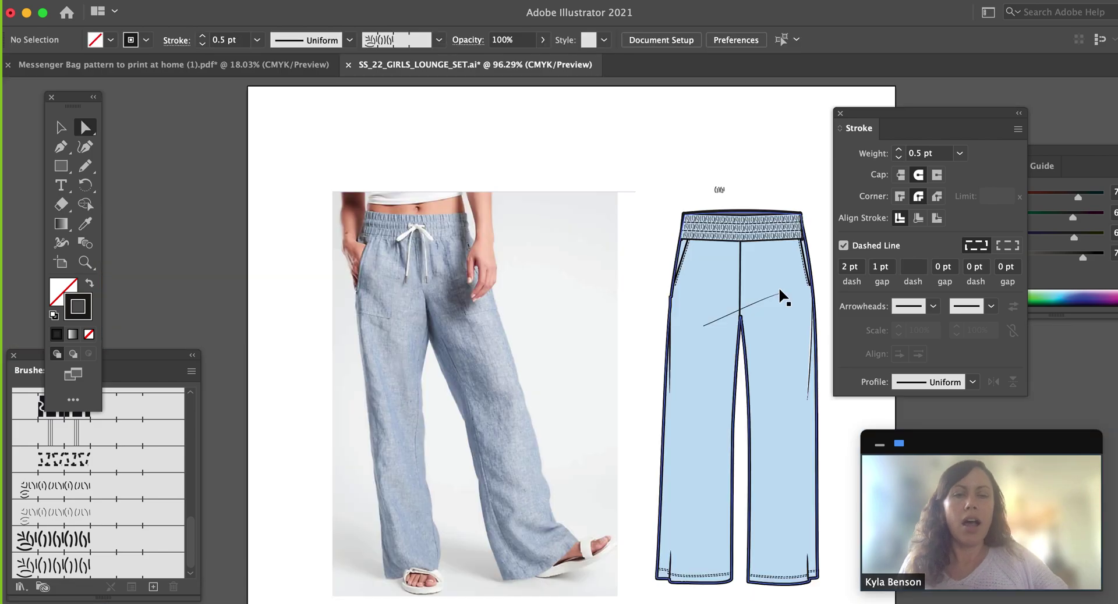
click(729, 132)
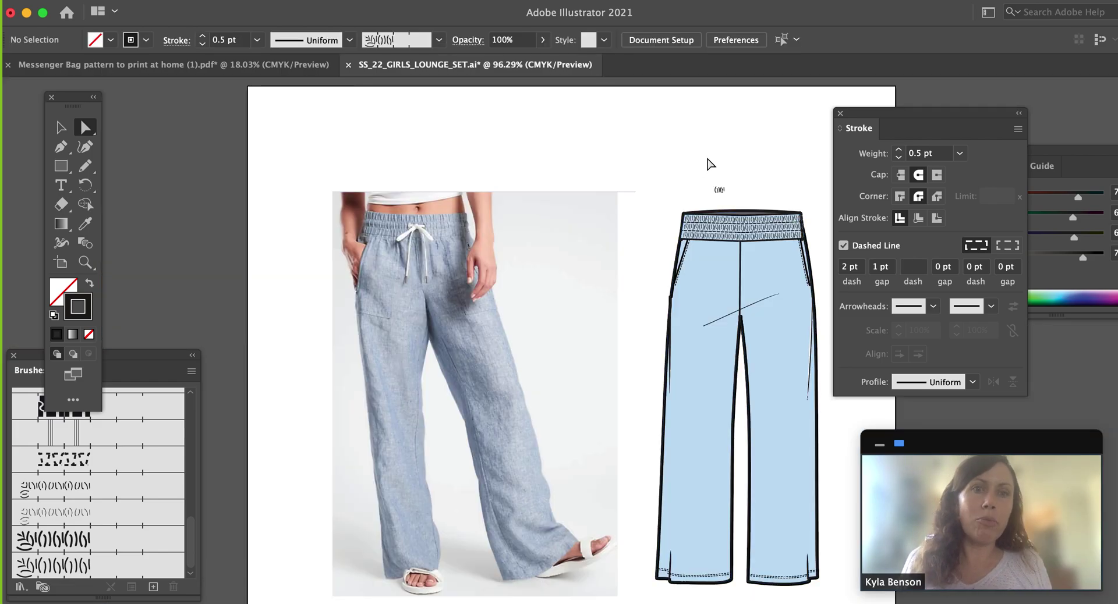
click(720, 181)
click(720, 189)
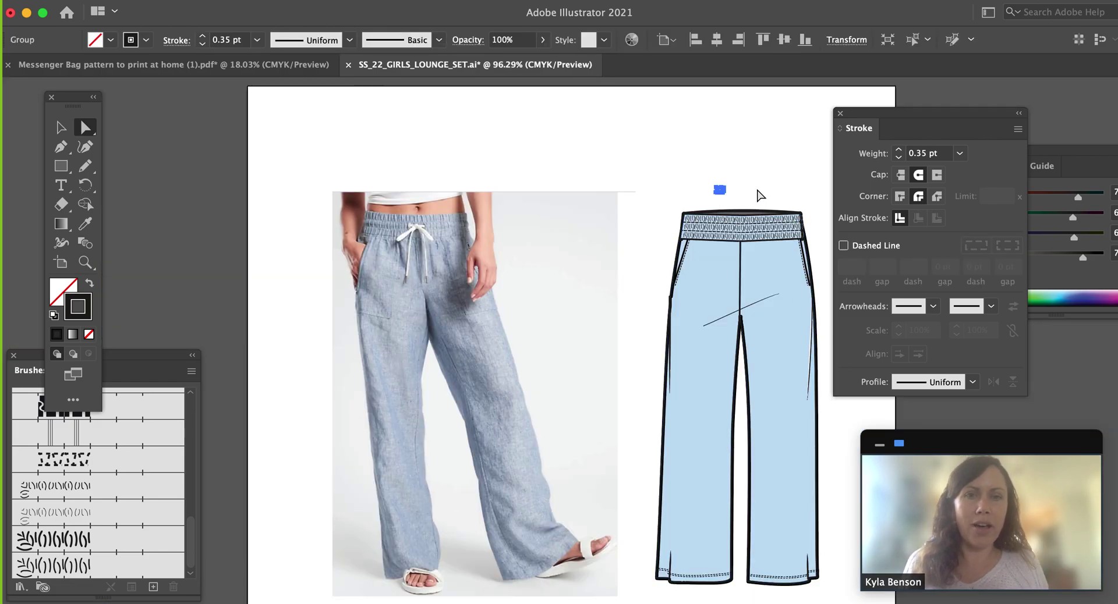